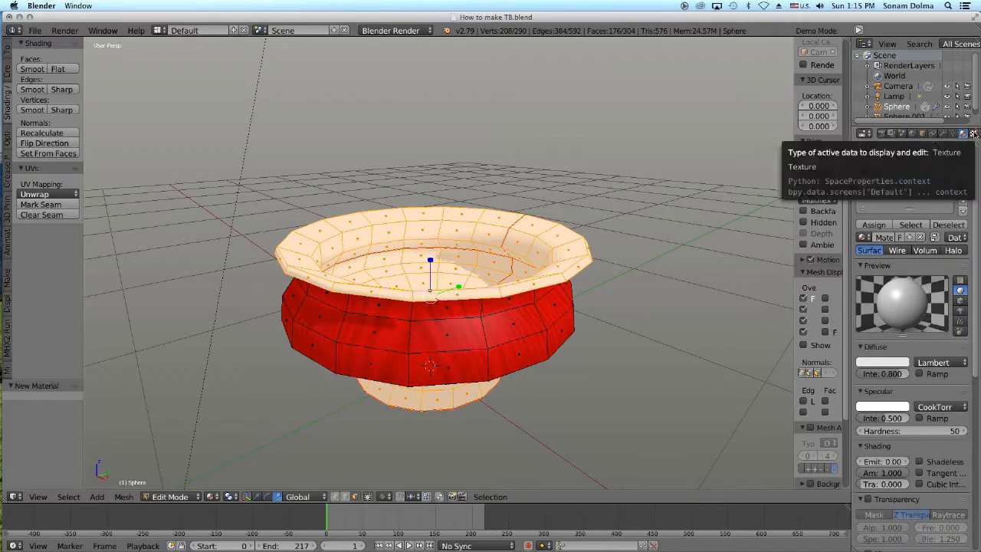
Step: Load Untitled.png from the Desktop folder as the image for Texture.003, choosing it from thumbnail previews
left_click(903, 245)
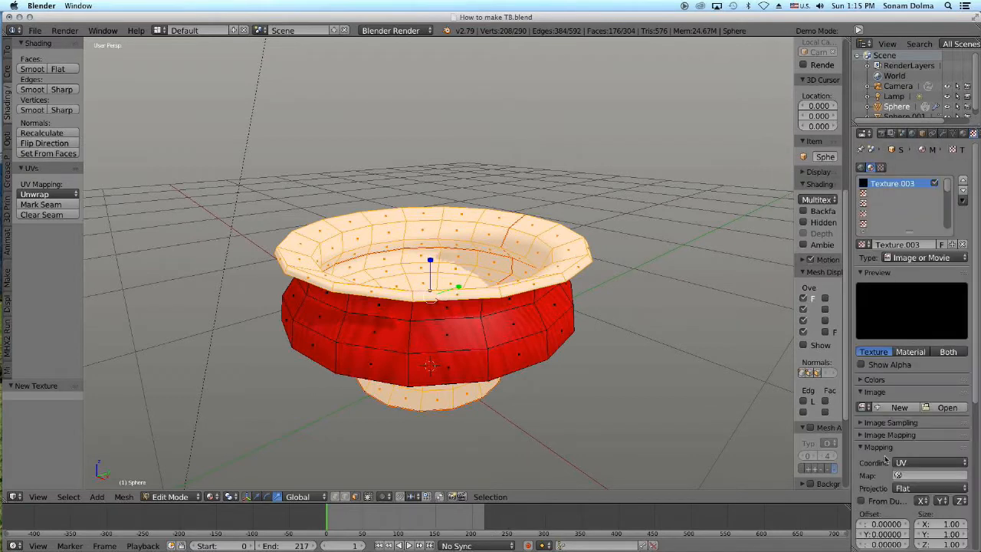
left_click(945, 408)
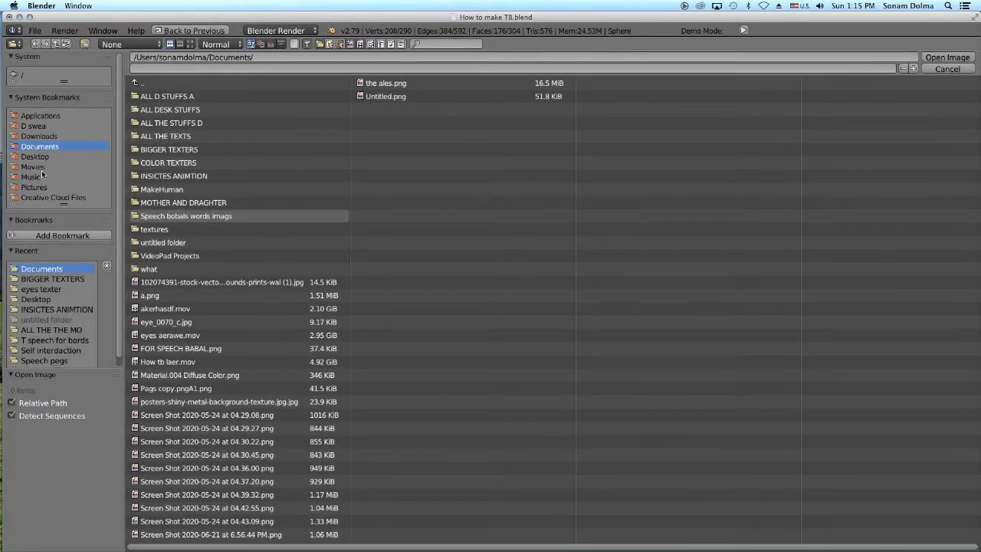
left_click(35, 156)
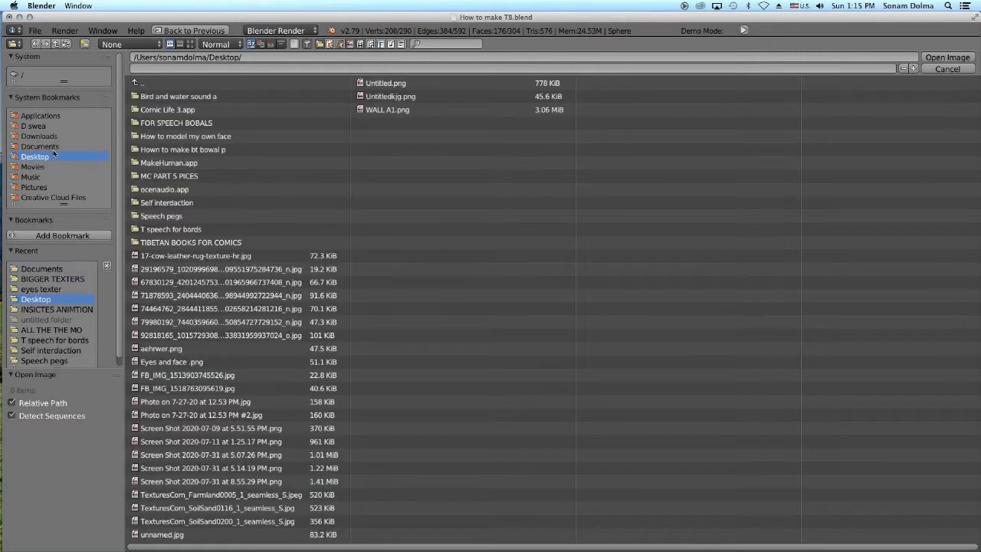
left_click(189, 44)
left_click(567, 376)
left_click(950, 57)
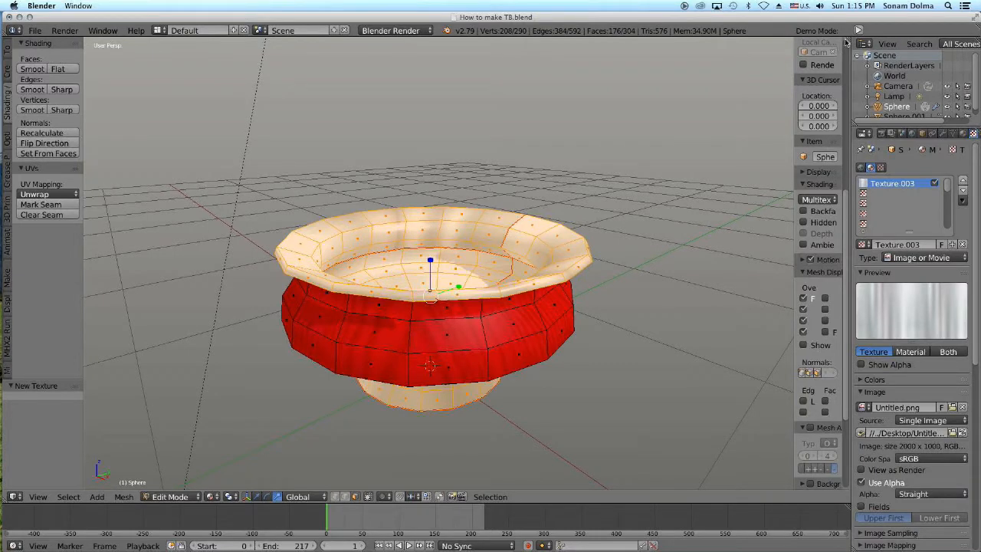
Step: Split the 3D view in two and show Untitled.png in a UV/Image Editor beside the bowl
left_click_drag(845, 43, 424, 102)
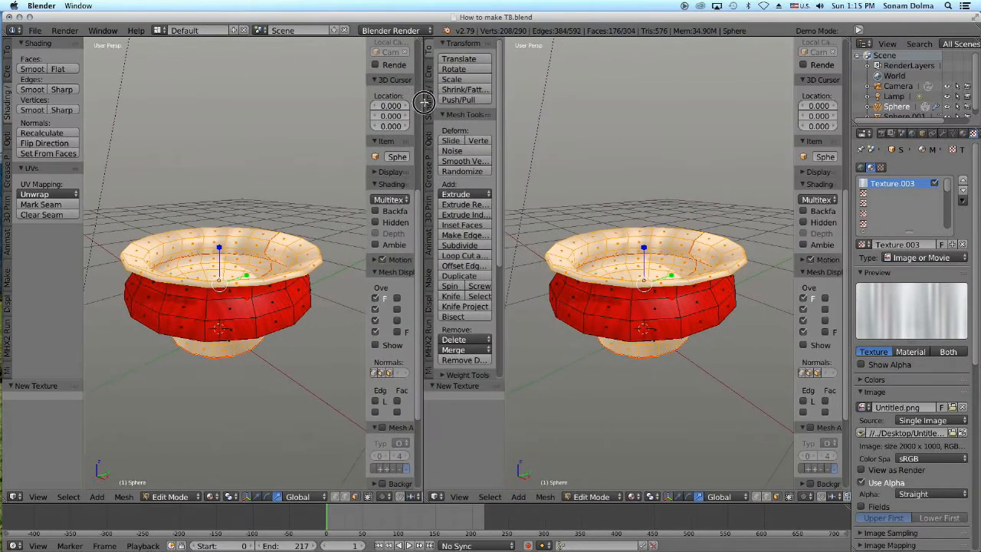
left_click(440, 497)
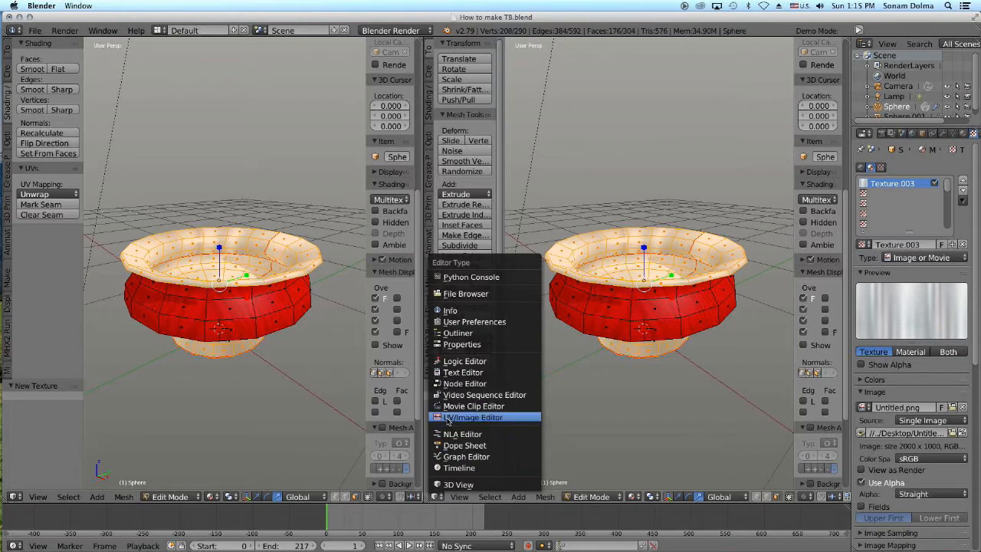
left_click(448, 418)
left_click(519, 497)
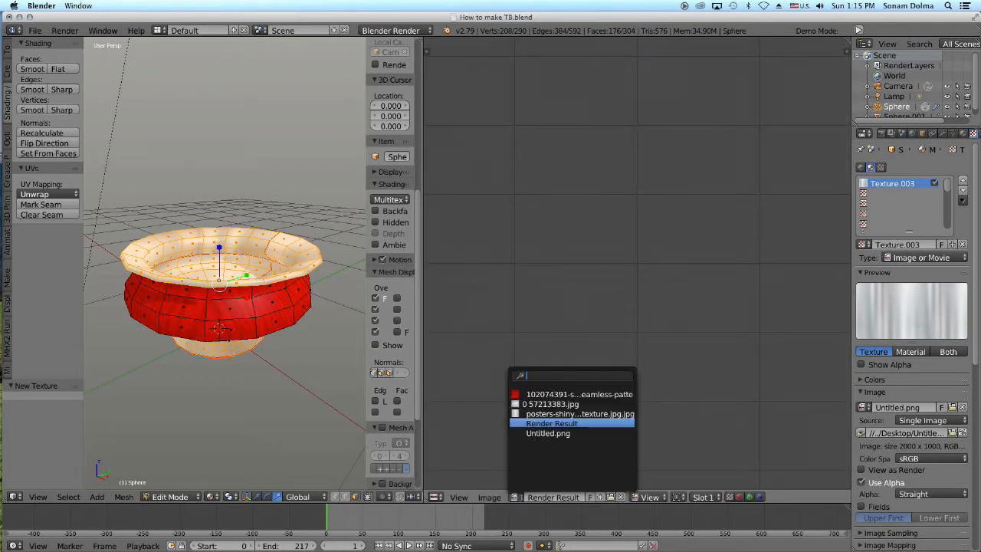
left_click(536, 434)
scroll(537, 396, "down", 4)
scroll(589, 287, "down", 2)
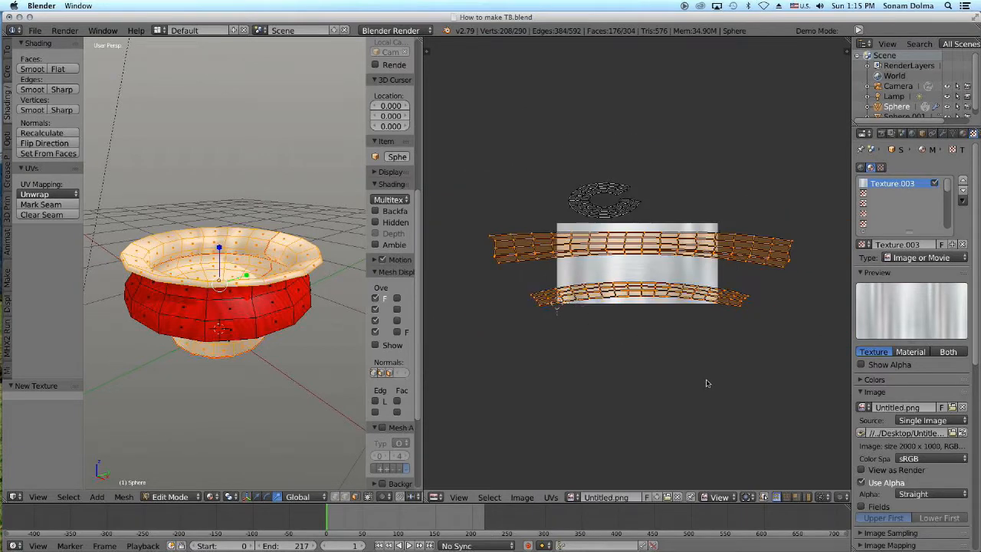
key("s")
key("x")
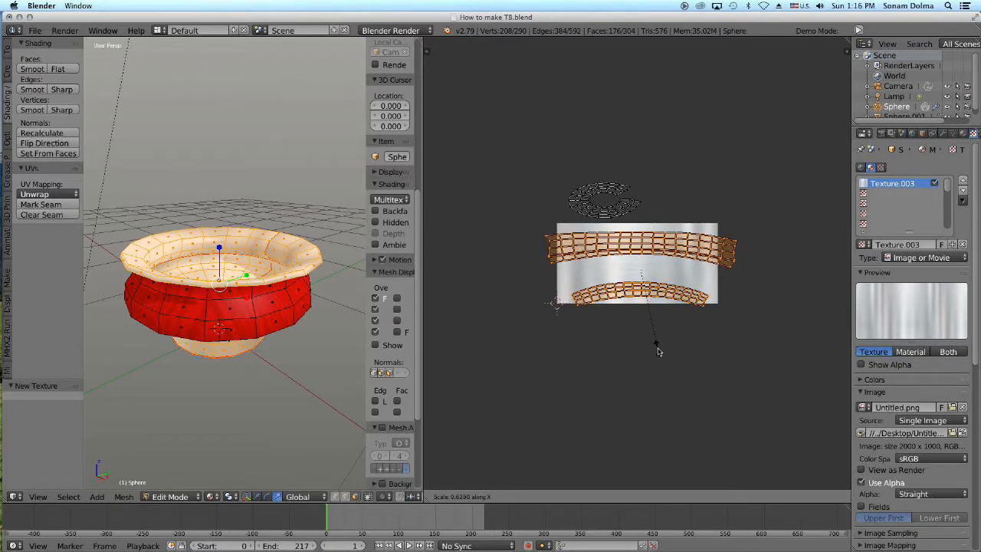
right_click(658, 352)
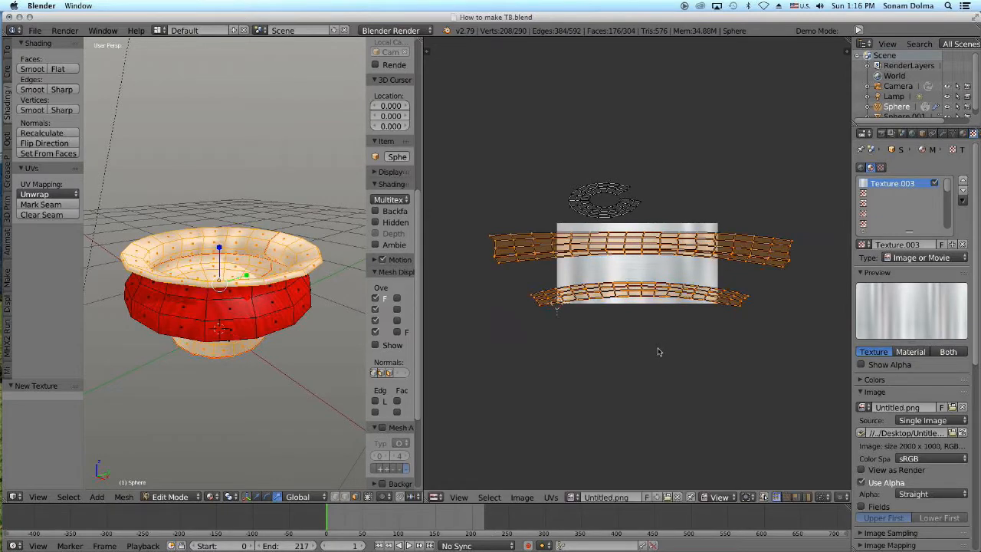
Step: Unwrap the bowl's selected rim and base faces onto the metal image
key("u")
left_click(285, 160)
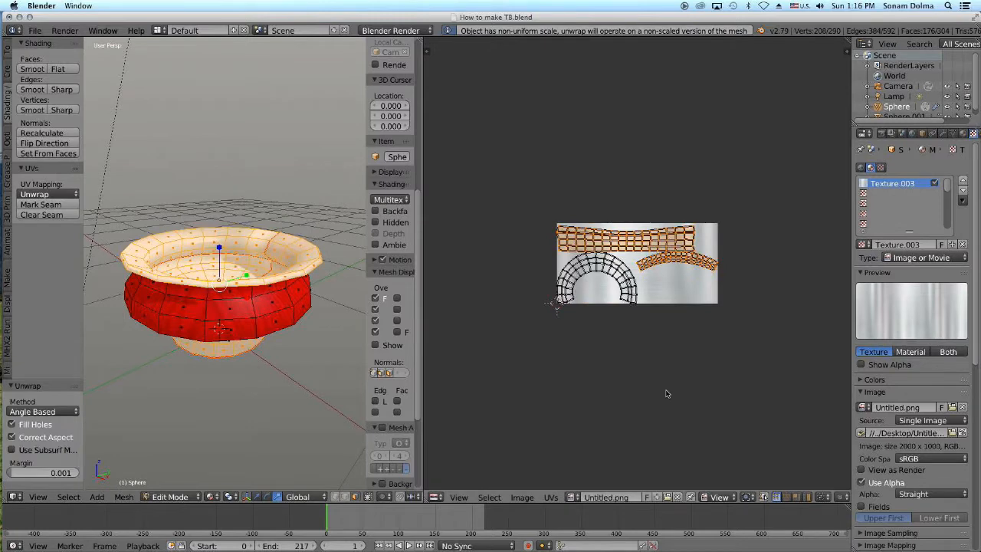
scroll(652, 324, "up", 4)
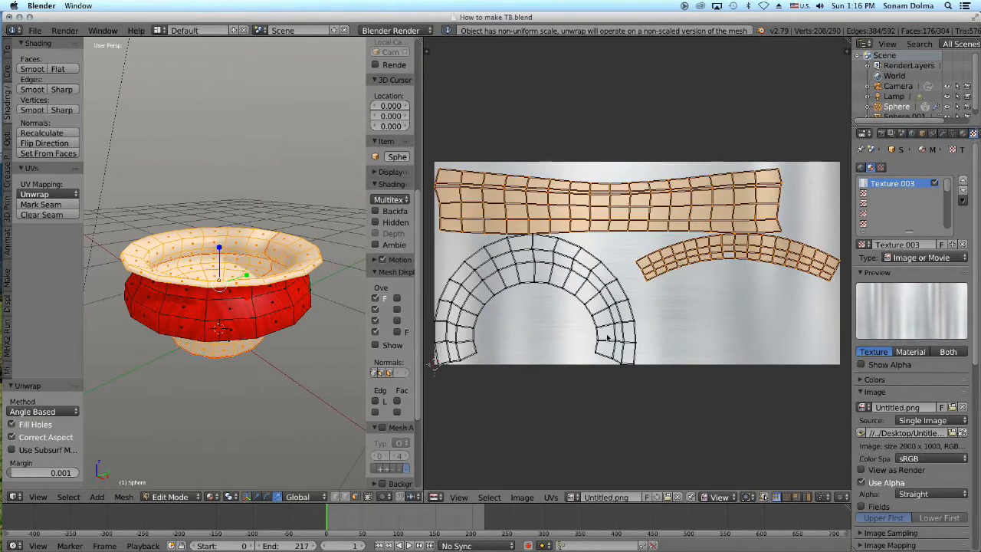
scroll(610, 335, "down", 1)
Step: Move the small arc-shaped UV island onto the long strip island, about -0.816 in X and 0.235 in Y
right_click(739, 262)
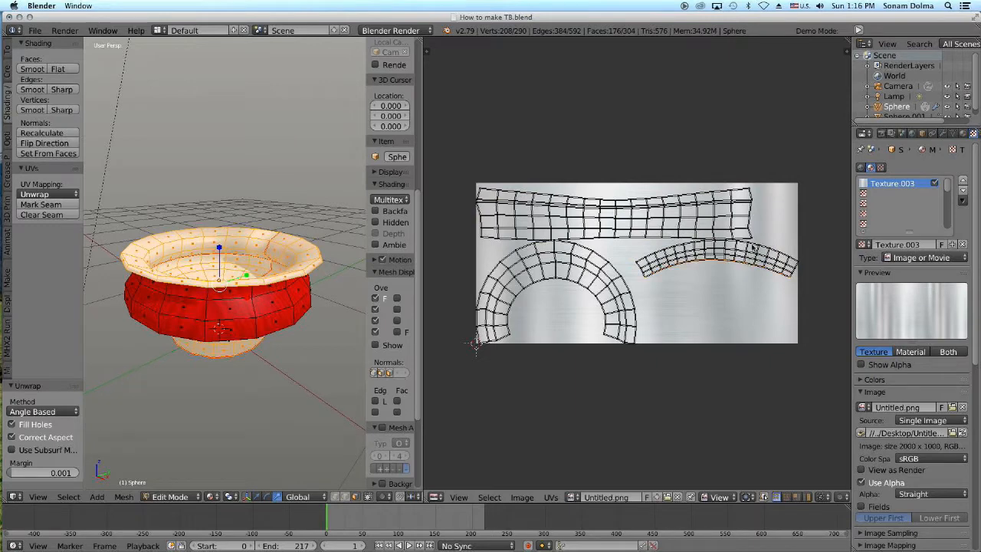
key("l")
right_click(755, 242, "alt+shift")
key("g")
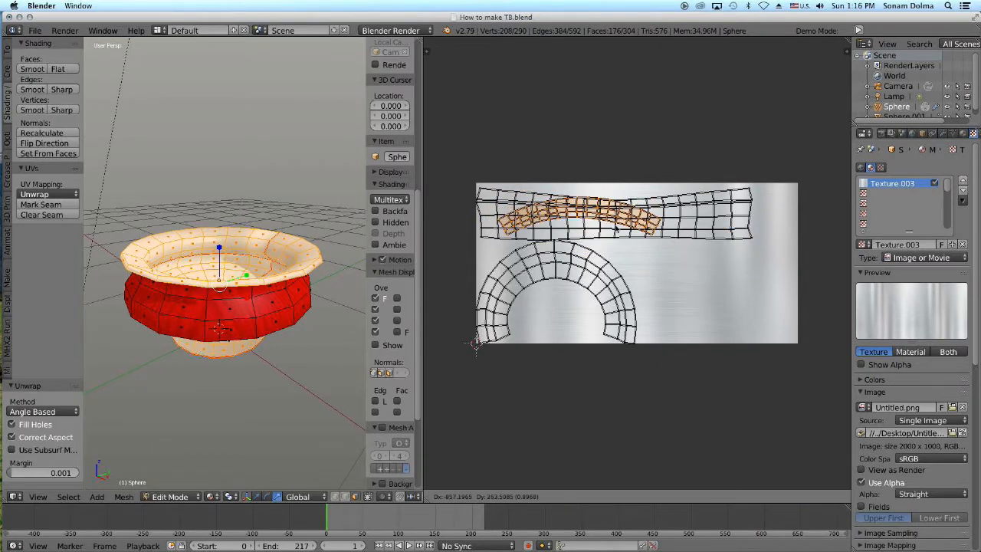
left_click(617, 231)
Step: Select the half-ring UV island's edge loops and move it about 0.368 in X and 0.289 in Y over the other islands
key("a")
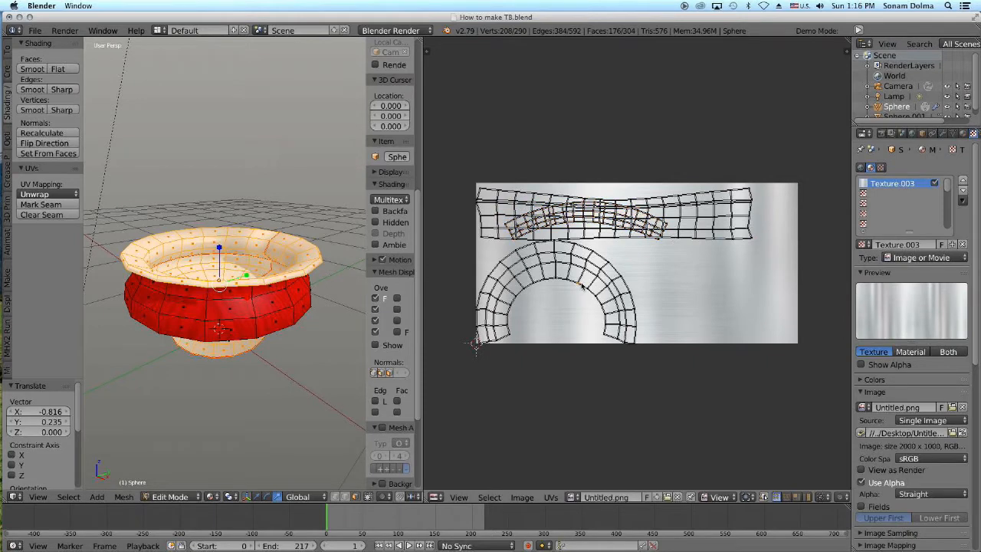
right_click(582, 286, "alt")
right_click(589, 272, "alt+shift")
right_click(595, 265, "alt+shift")
right_click(603, 259, "alt+shift")
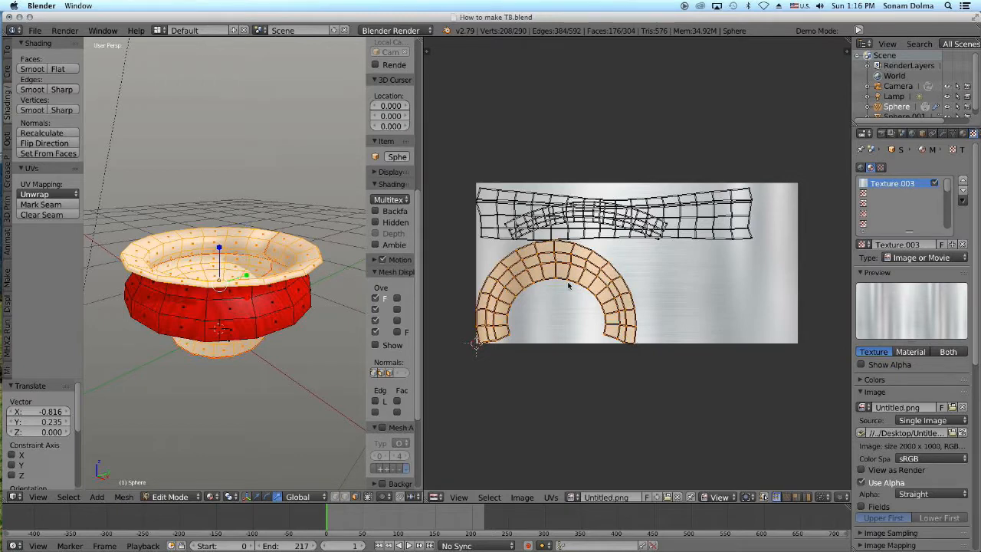
key("g")
left_click(635, 252)
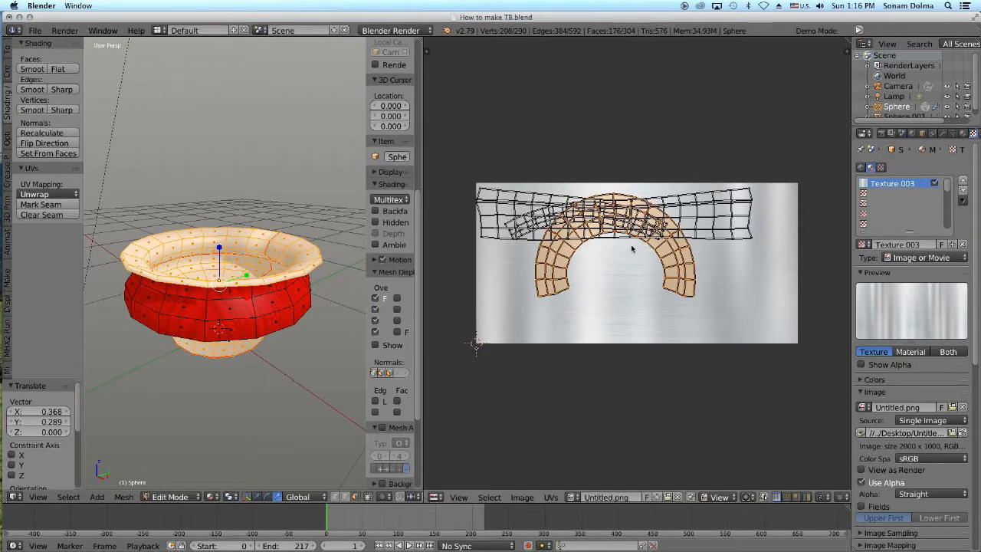
Step: Select all UV islands, move them about 0.048 in X and -0.175 in Y, and stretch them along Y by about 1.177
key("a")
key("a")
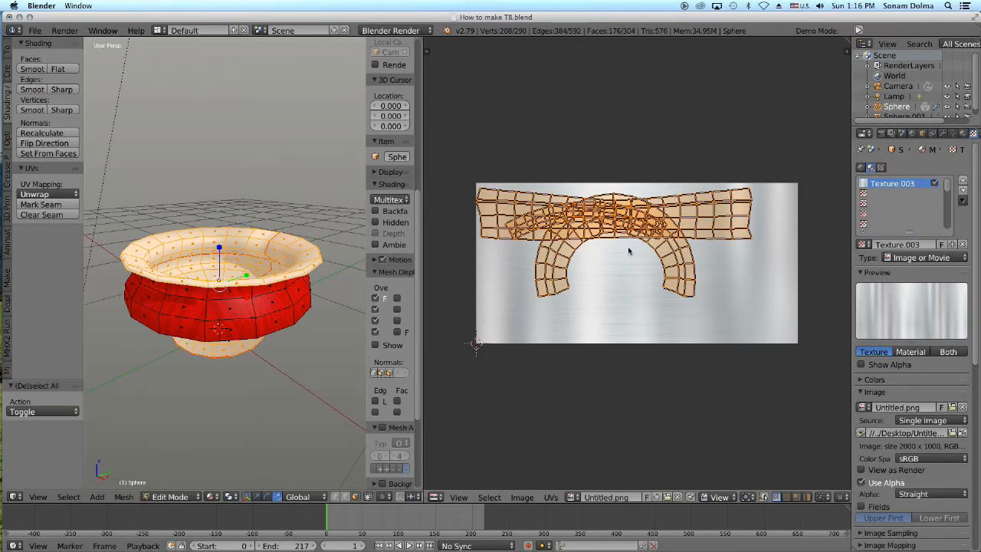
key("g")
left_click(635, 274)
key("s")
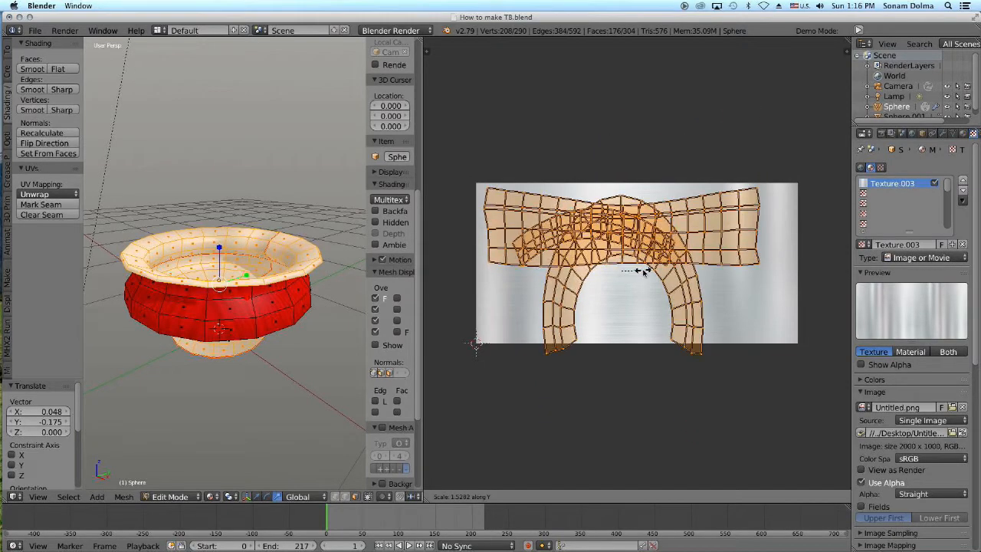
left_click(637, 269)
Step: Centre all the UV islands with a move of about 0.070 in X and enlarge them by about 1.096 to span the image
key("s")
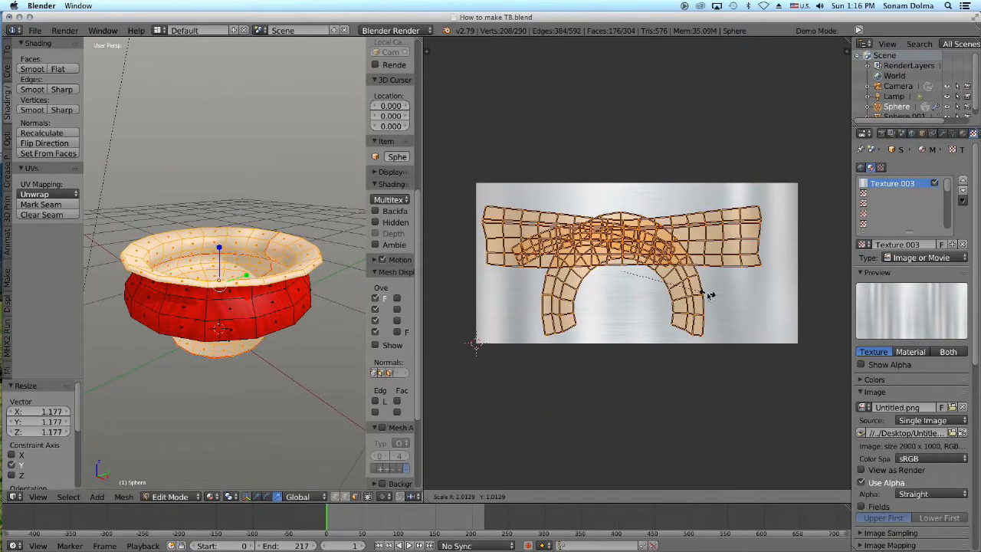
left_click(710, 298)
key("g")
left_click(688, 295)
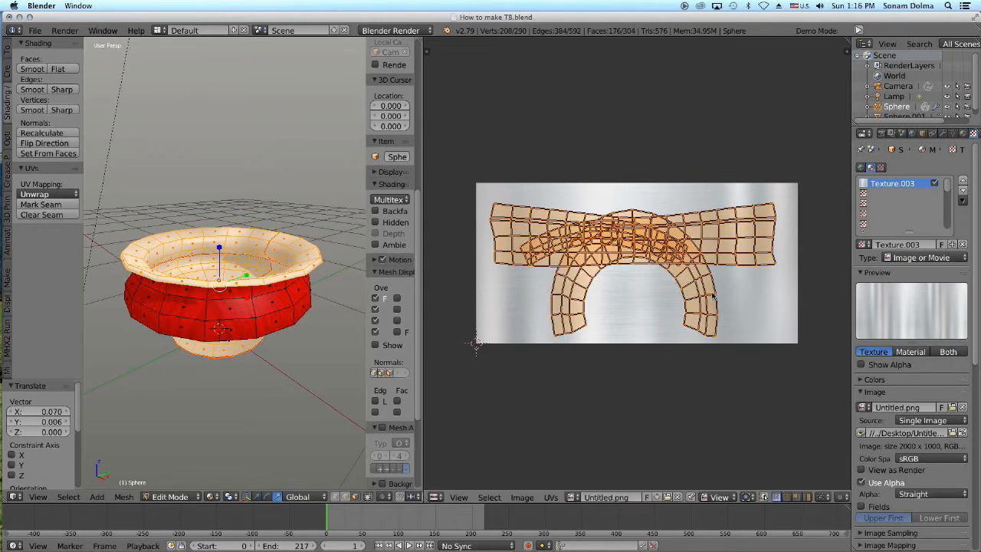
key("s")
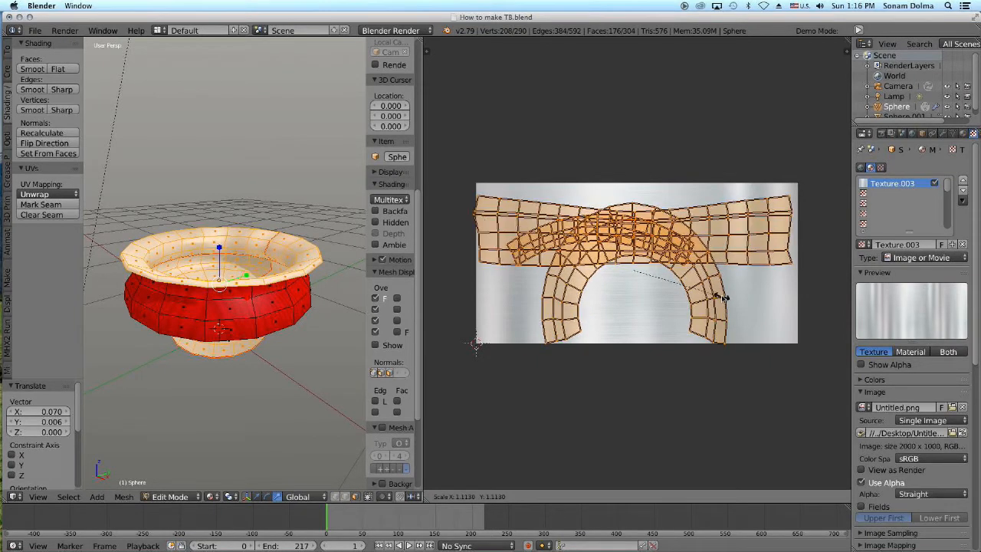
left_click(721, 293)
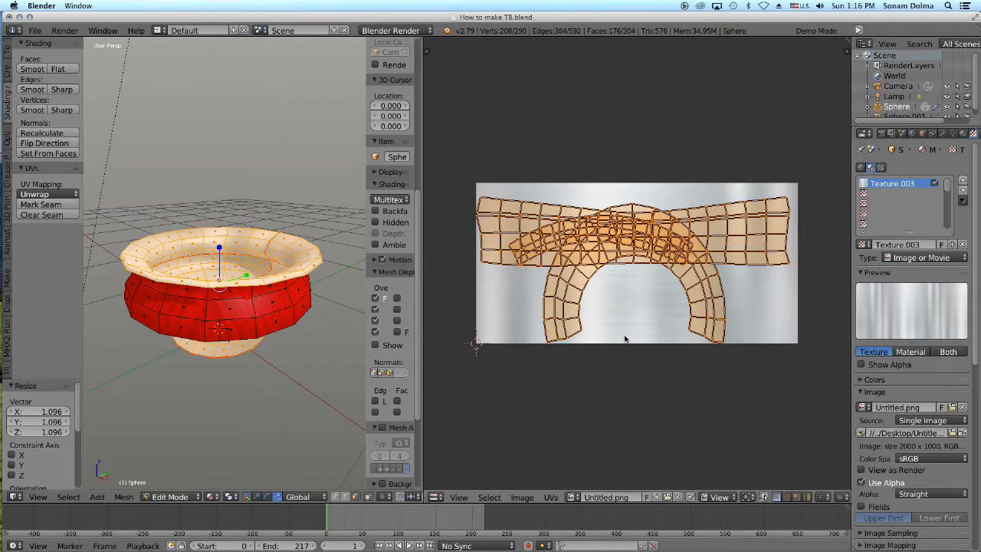
Step: Save the texture image as Untitled.png in the Documents folder
left_click(522, 497)
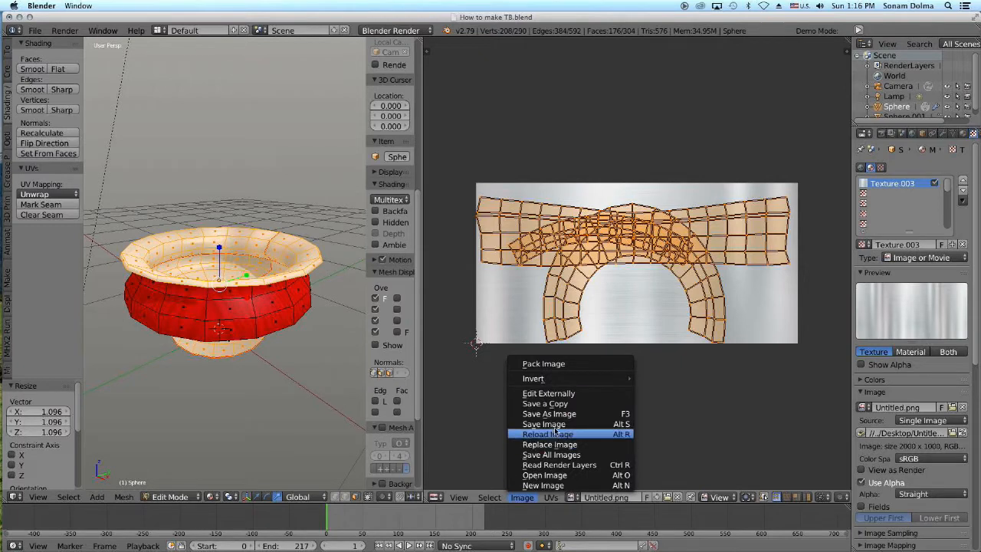
left_click(548, 414)
left_click(46, 147)
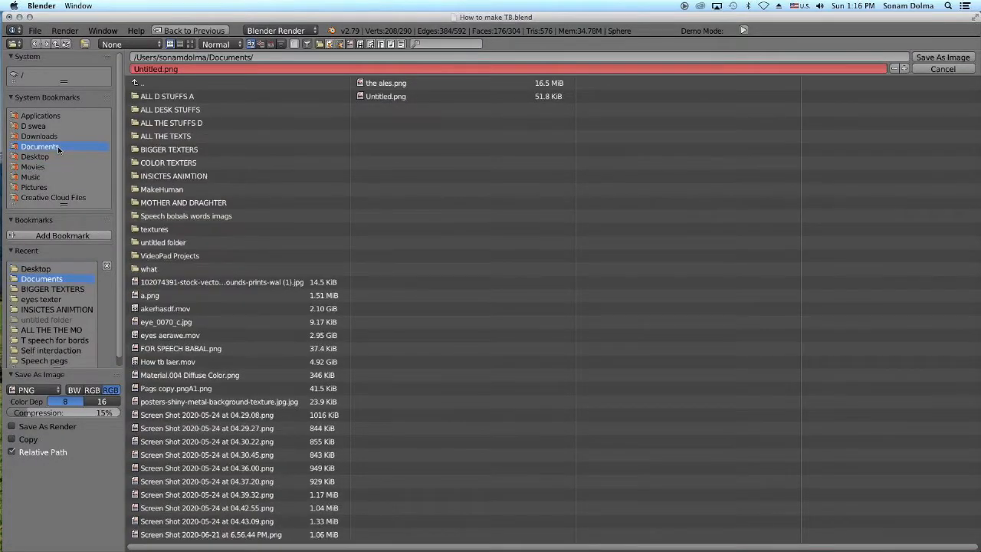
left_click(965, 57)
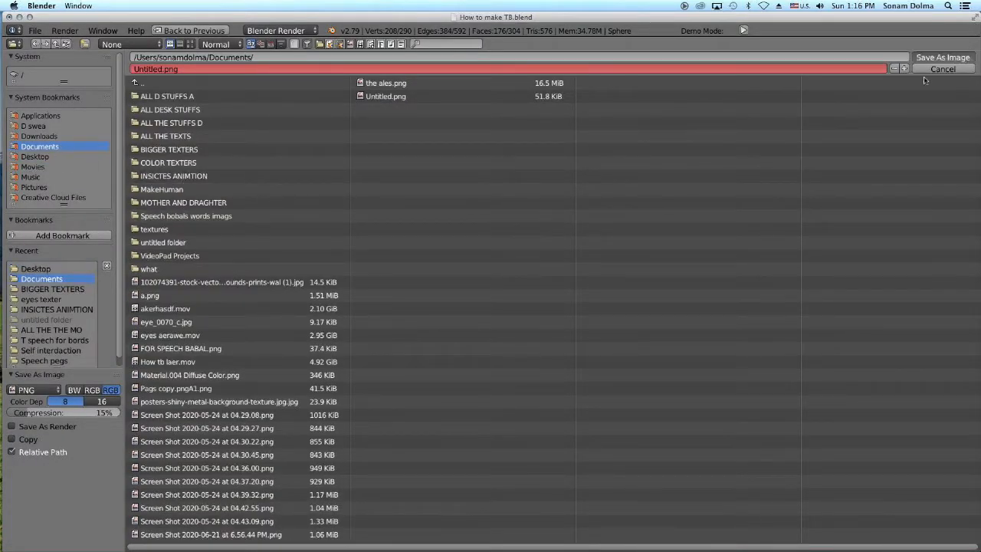
Step: Join the UV/Image Editor area back into a single 3D view of the bowl
left_click_drag(422, 39, 460, 50)
scroll(576, 302, "down", 1)
middle_click_drag(569, 334, 544, 325)
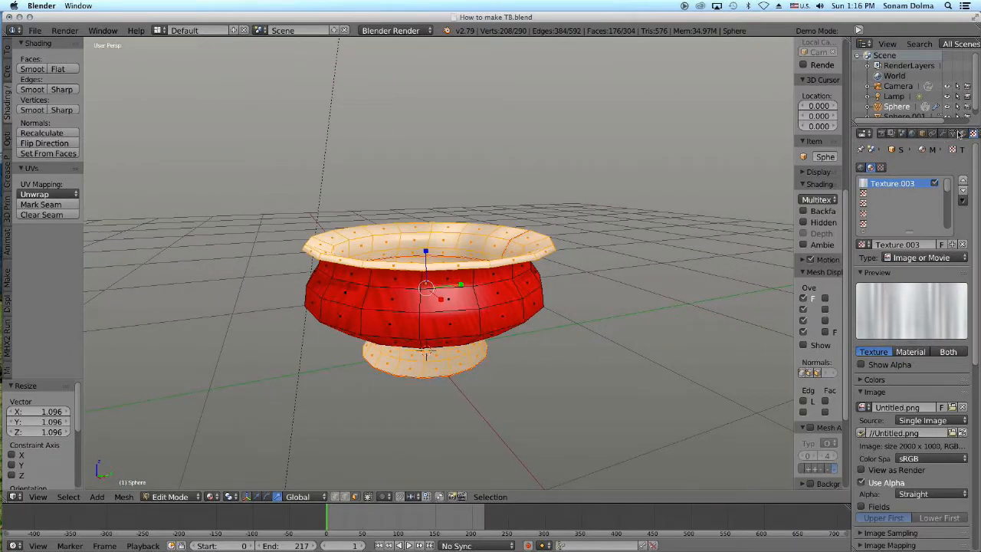
Step: Set the metal material's specular intensity to about 0.323 and its emit value to about 0.21
left_click(963, 133)
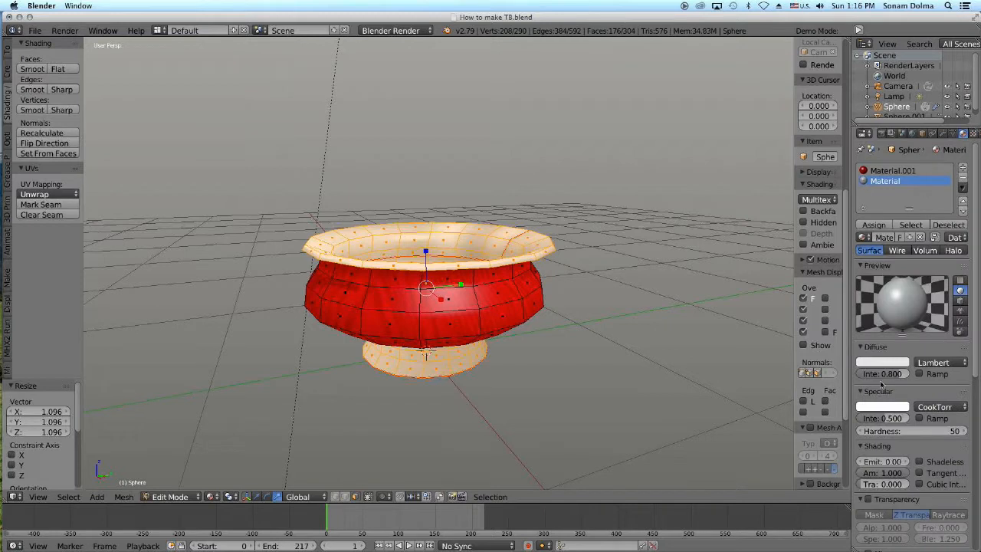
left_click_drag(884, 419, 878, 419)
left_click(892, 374)
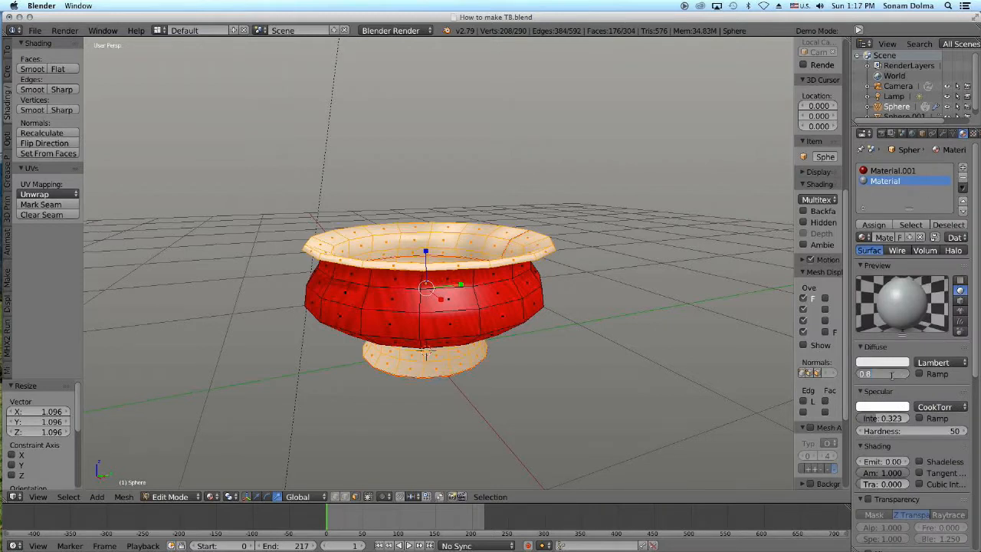
left_click_drag(881, 461, 888, 461)
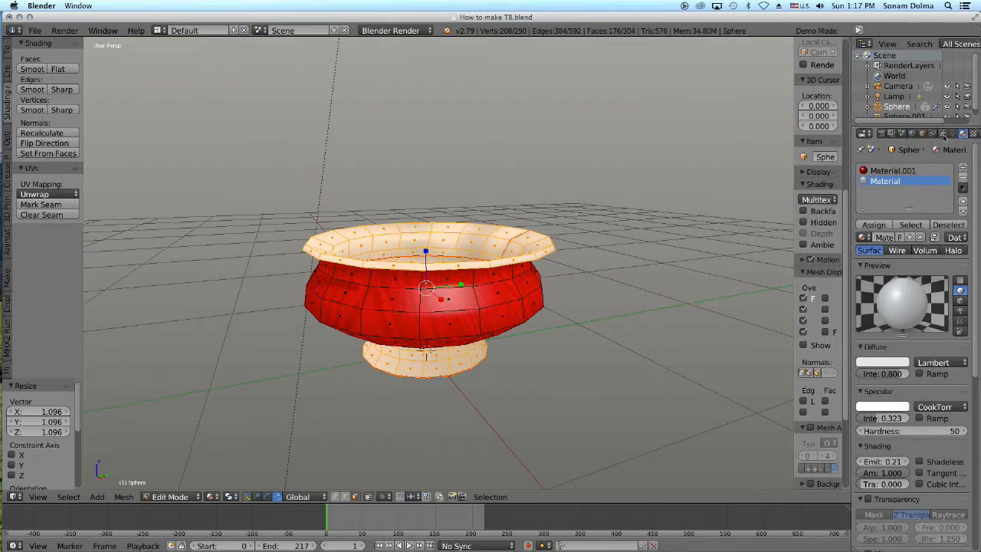
Step: Switch the bowl to Object Mode and set its subdivision modifier's view level to 2
left_click(944, 134)
left_click(909, 260)
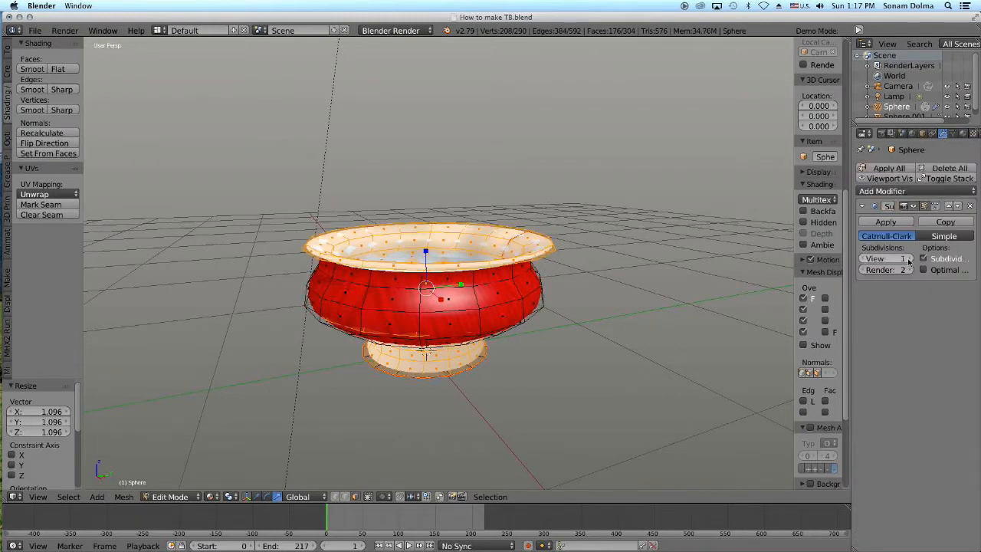
left_click(169, 496)
left_click(169, 486)
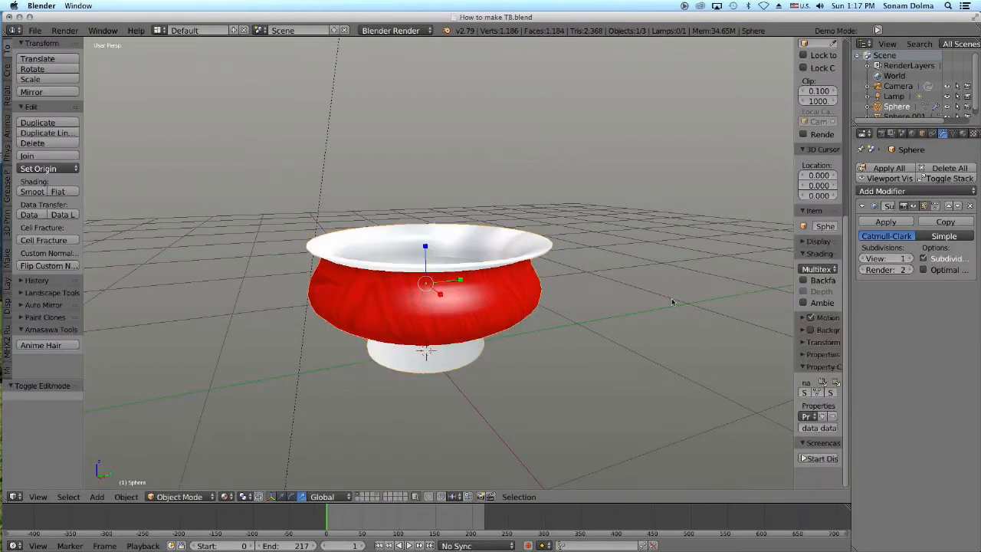
left_click(910, 258)
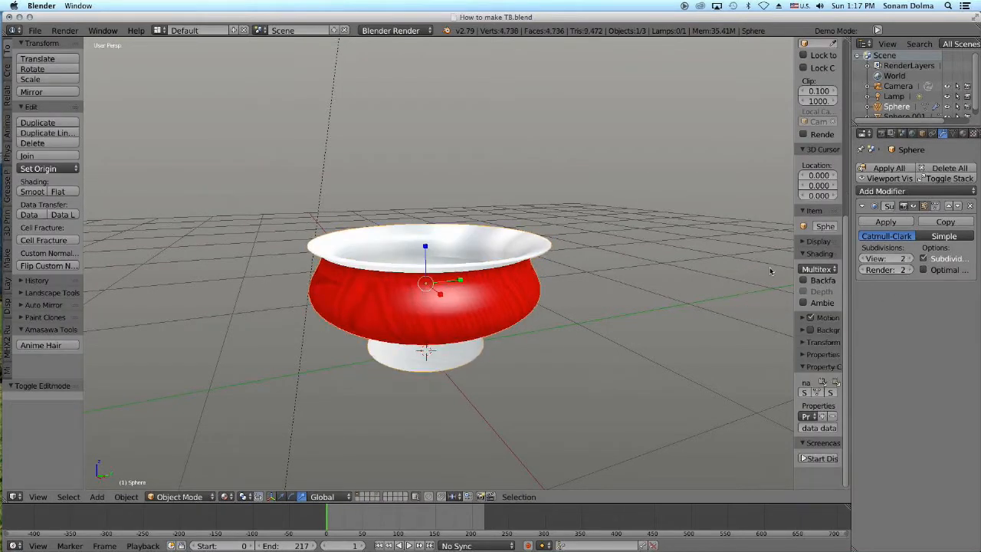
Step: Switch the bowl to Edit Mode with its red inner bottom disc in view
middle_click_drag(532, 329, 453, 399)
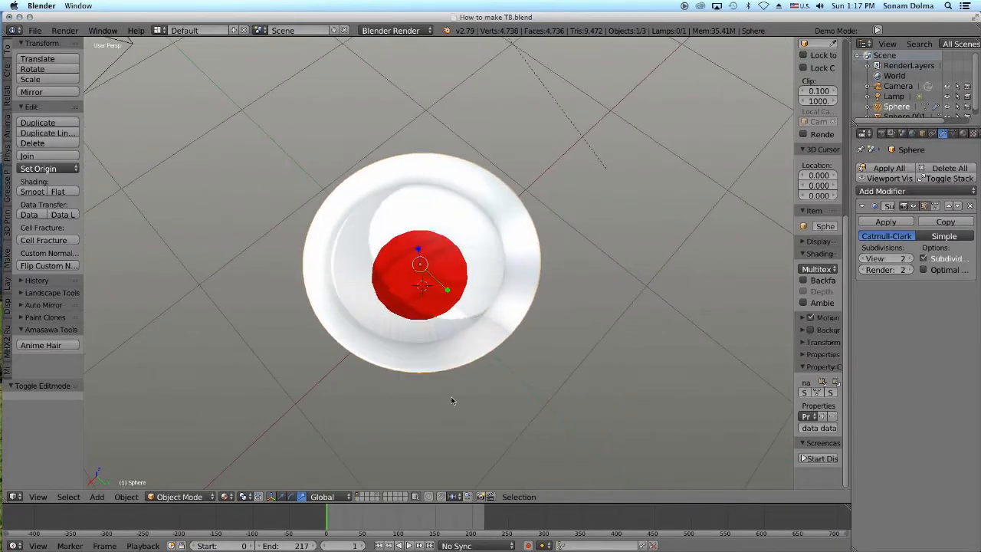
scroll(459, 365, "up", 3)
left_click(180, 497)
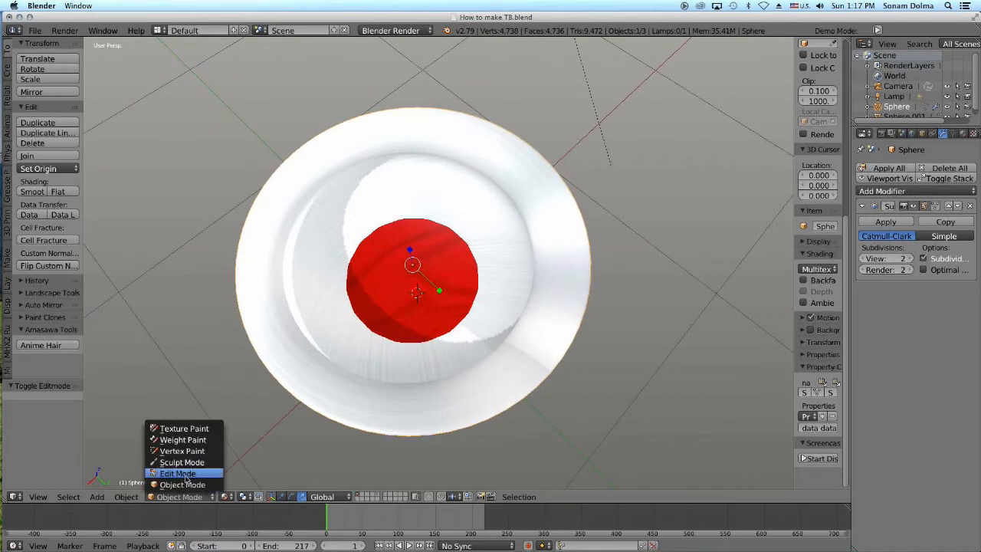
left_click(176, 470)
scroll(408, 300, "down", 2)
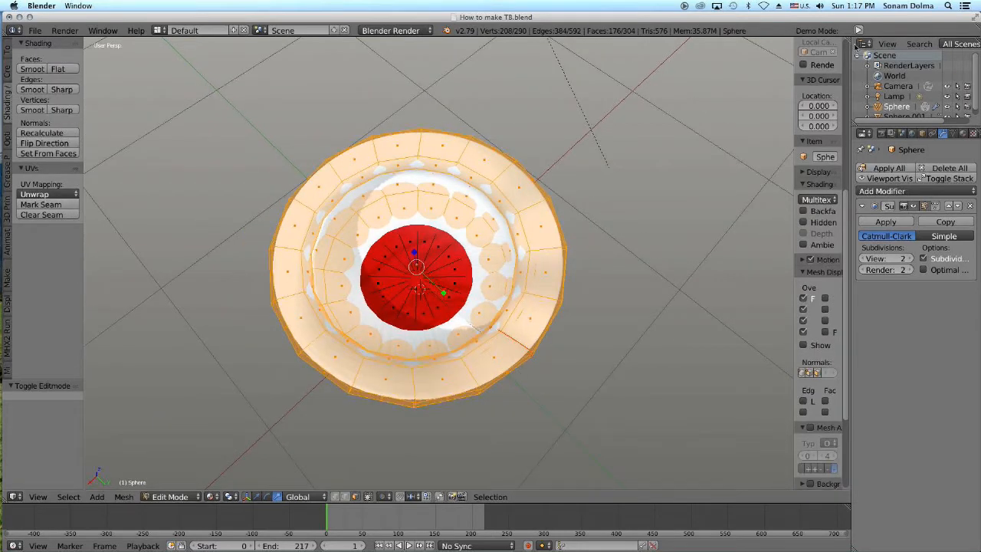
Step: Split the 3D view in two, turn one half into a UV/Image Editor and display Untitled.png there
left_click_drag(848, 39, 458, 261)
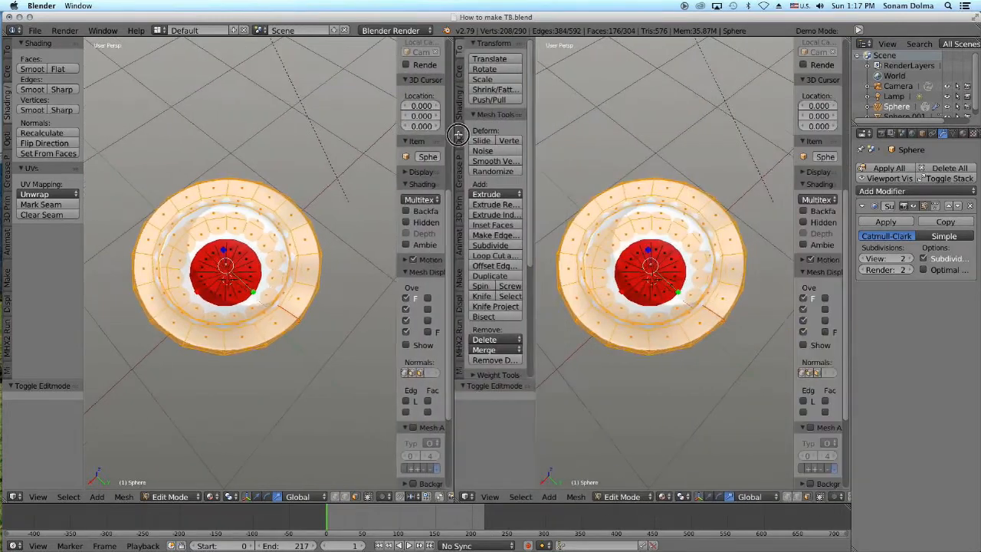
left_click(472, 497)
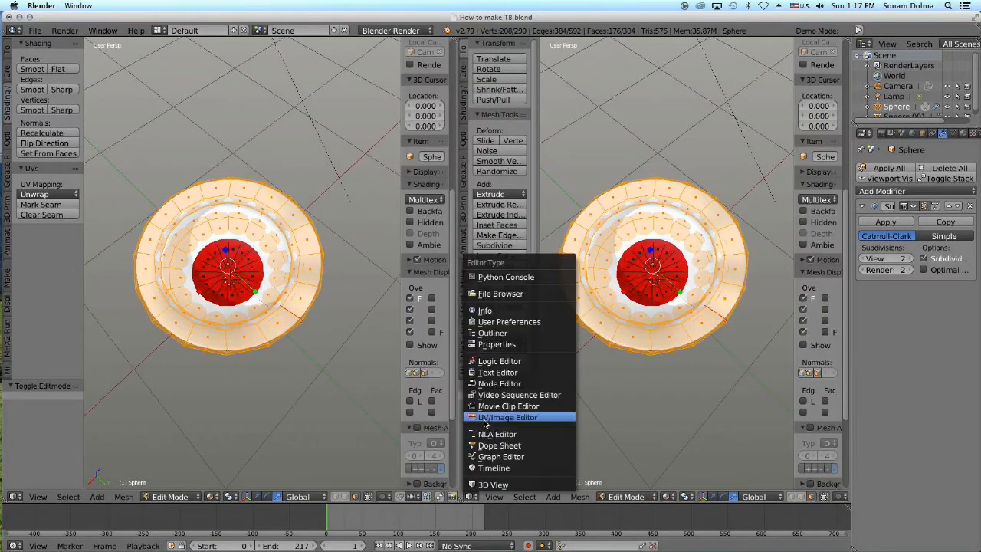
left_click(486, 418)
left_click(552, 497)
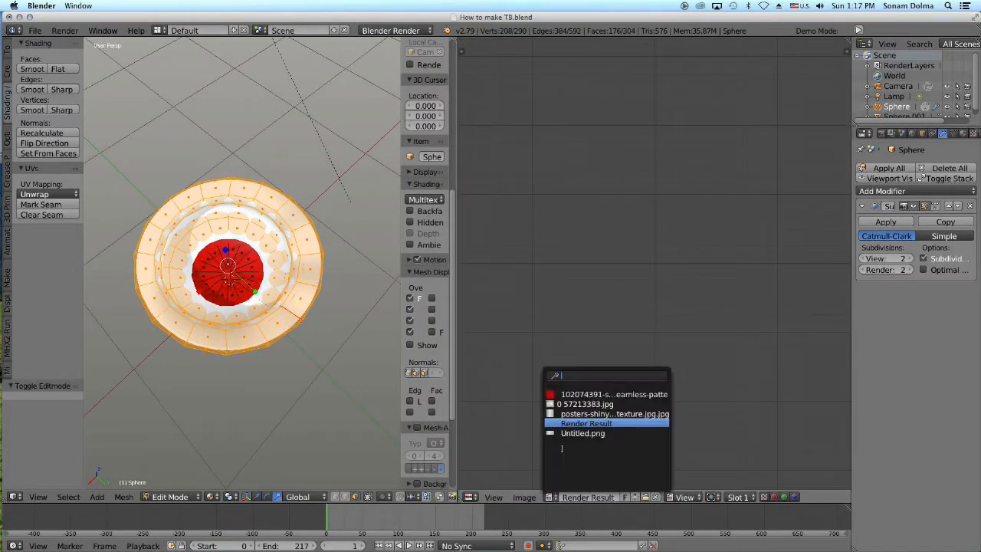
left_click(567, 433)
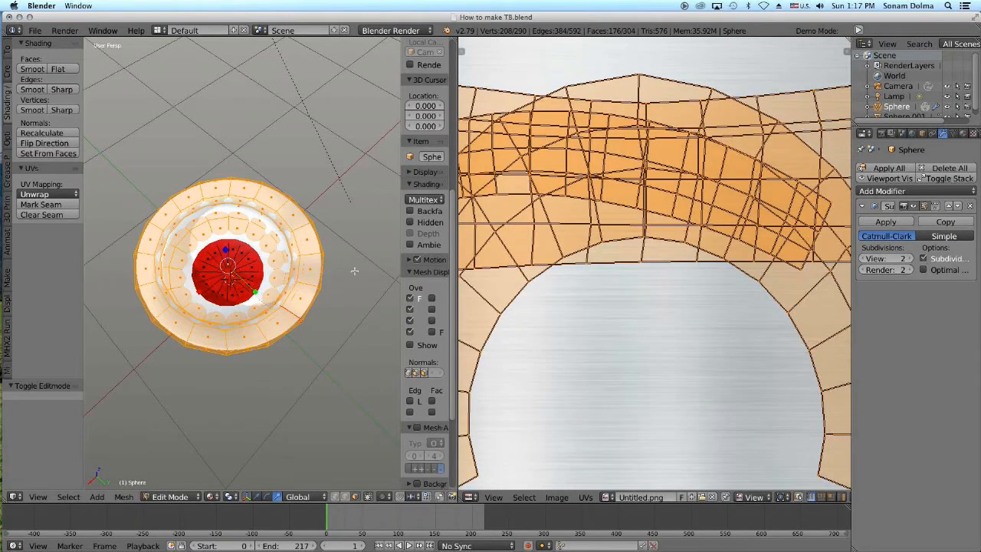
Step: Add the red disc faces at the bowl's bottom to the selection and select only their UV island above the image
key("Home")
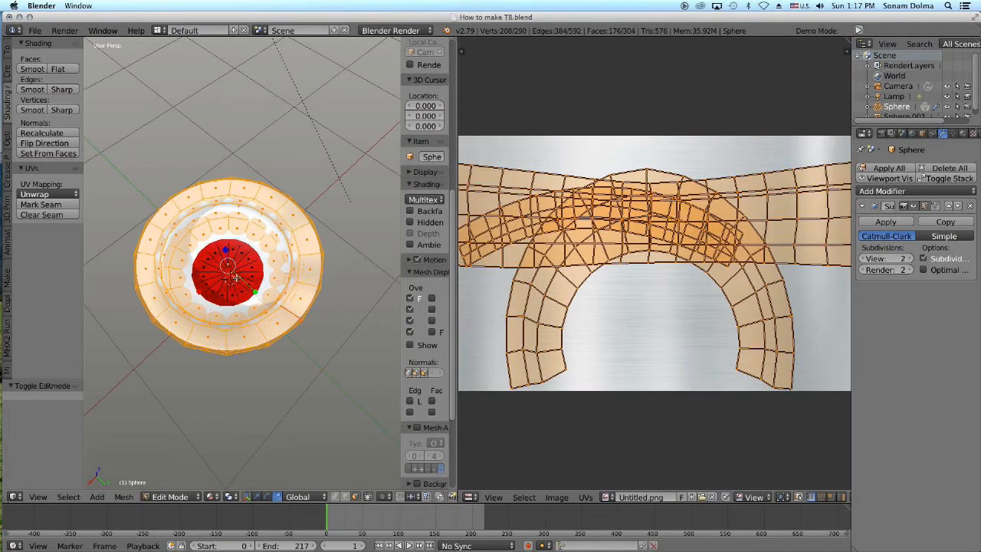
scroll(234, 275, "down", 4)
left_click_drag(224, 282, 236, 258)
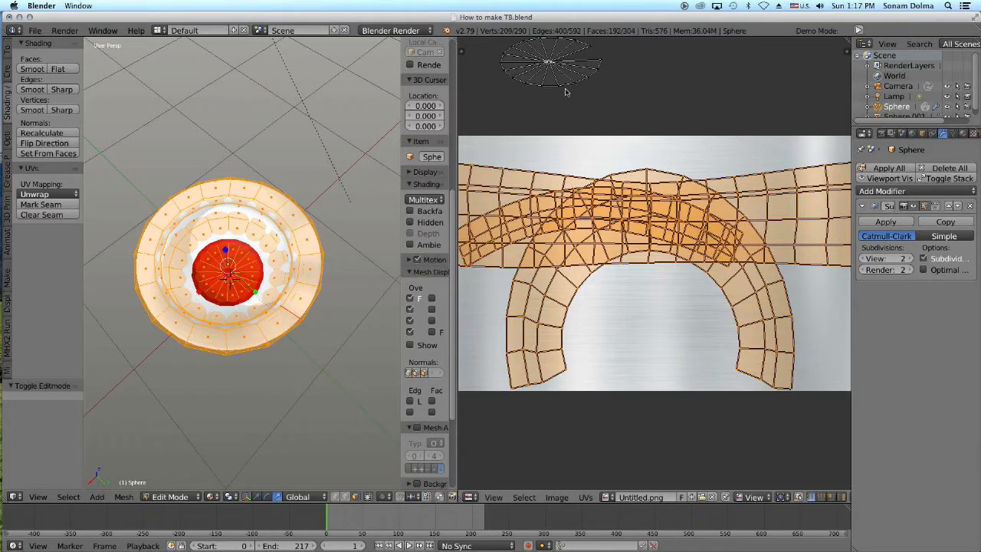
scroll(566, 92, "down", 2)
key("a")
key("c")
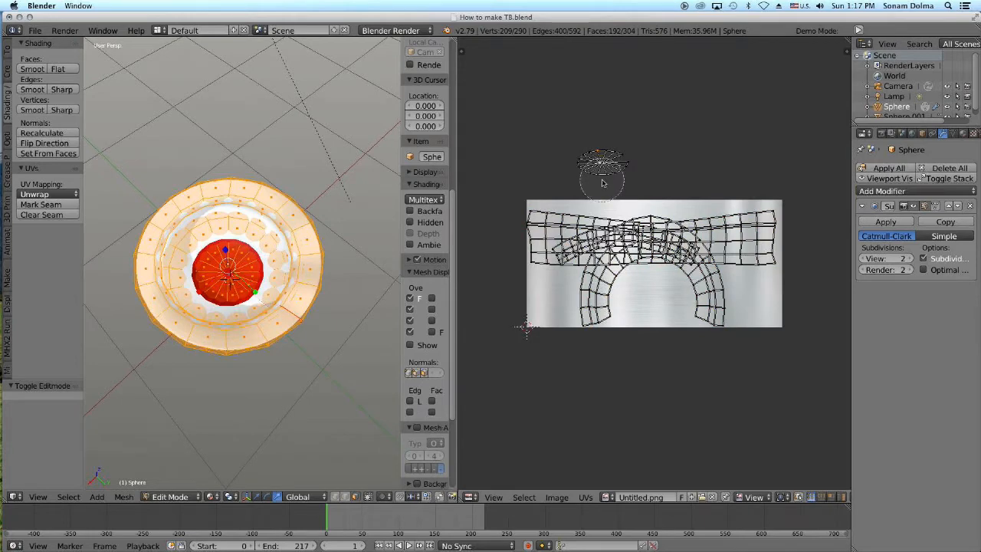
left_click(603, 164)
key("Escape")
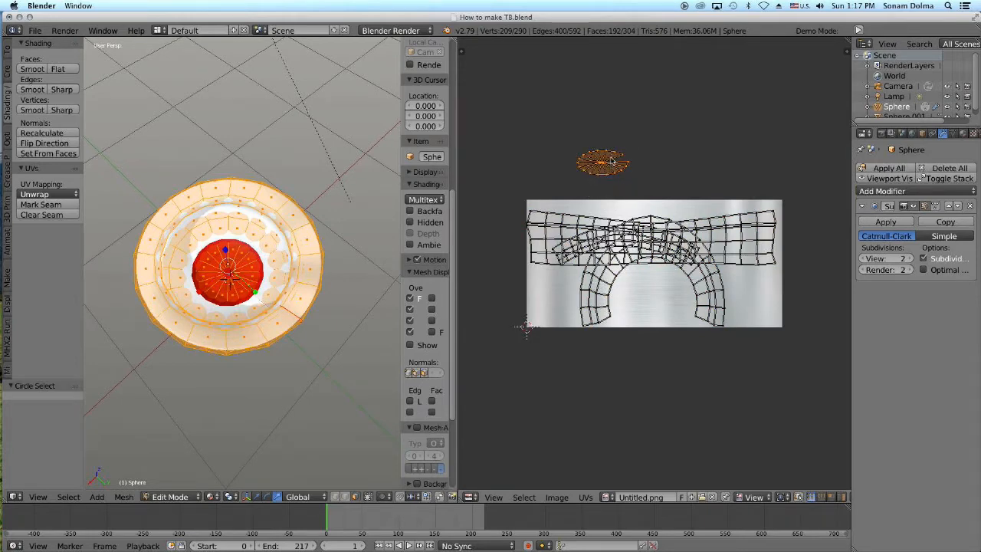
Step: Move the disc's UV island onto the metal image, scale it by about 1.846, and stretch it by about 1.502 along Y
key("g")
left_click(661, 290)
key("s")
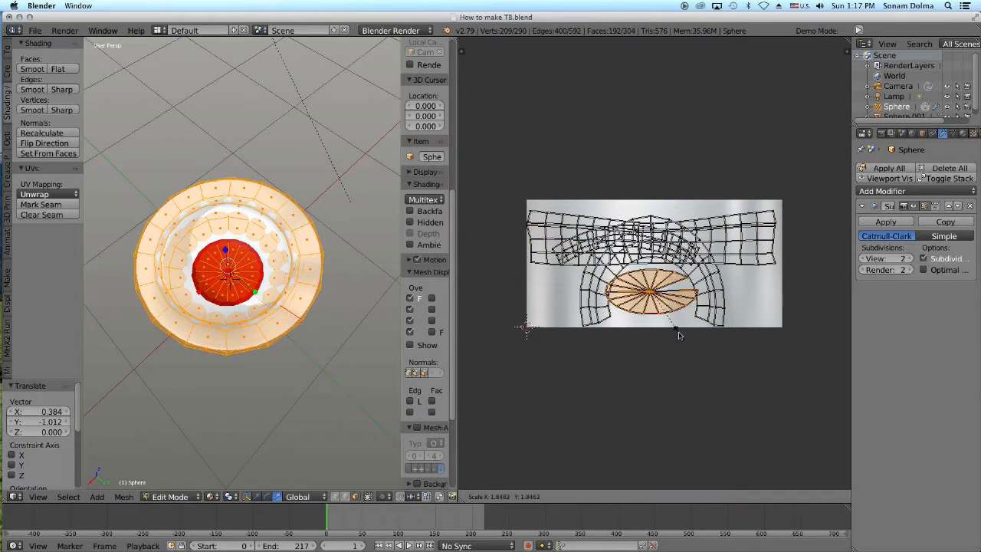
left_click(679, 335)
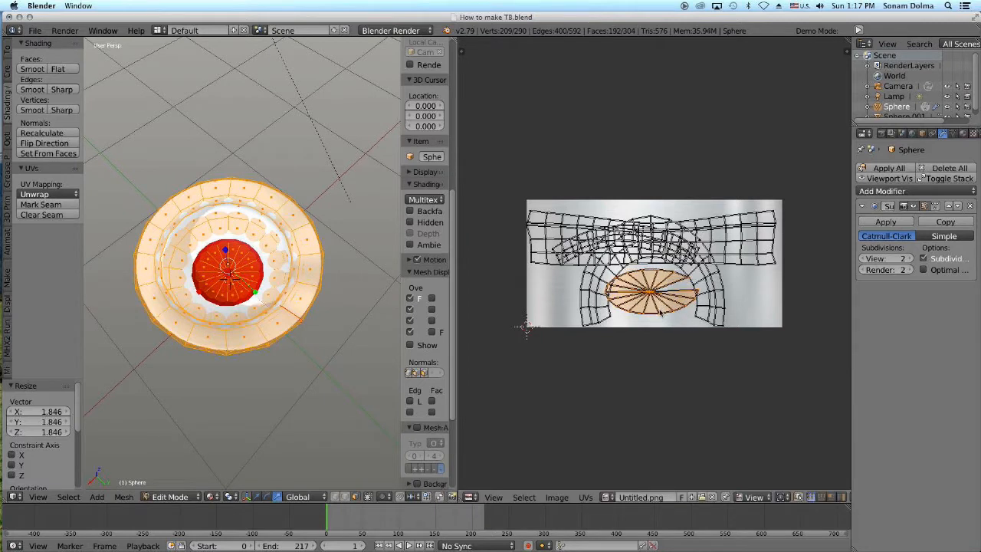
key("s")
key("y")
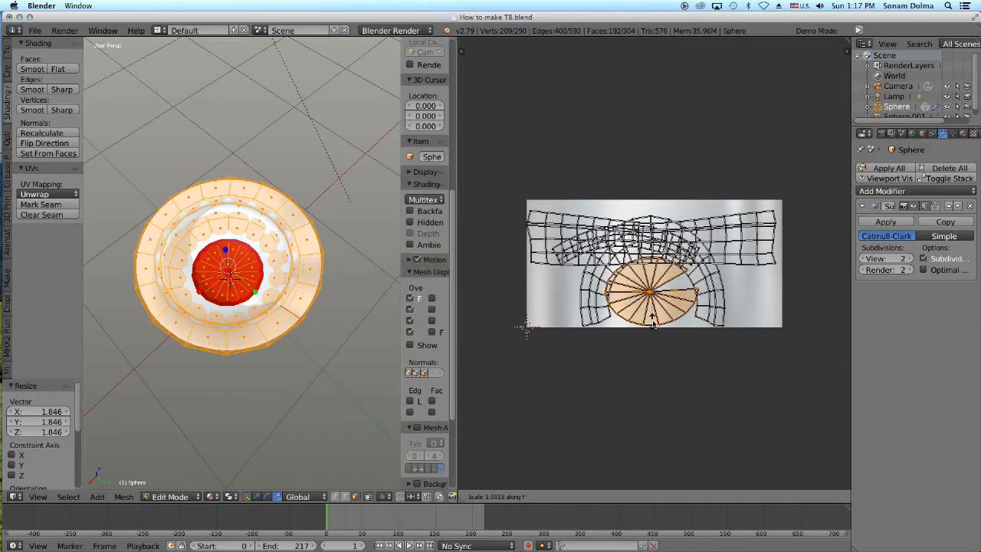
left_click(839, 244)
Step: Assign the metal material slot "Material" to the selected faces, including the bowl's bottom disc
left_click(963, 133)
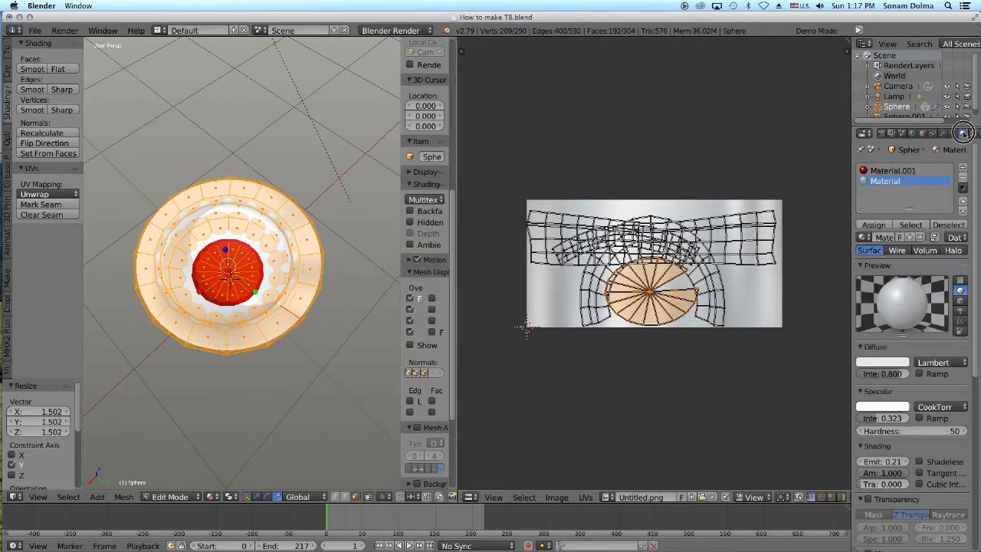
left_click(874, 224)
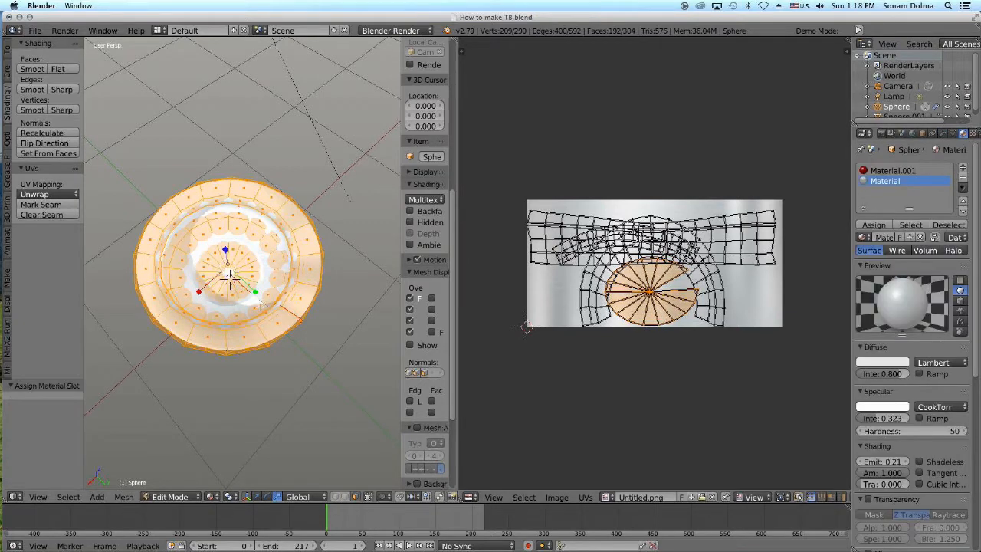
middle_click_drag(229, 281, 306, 265)
scroll(309, 265, "up", 3)
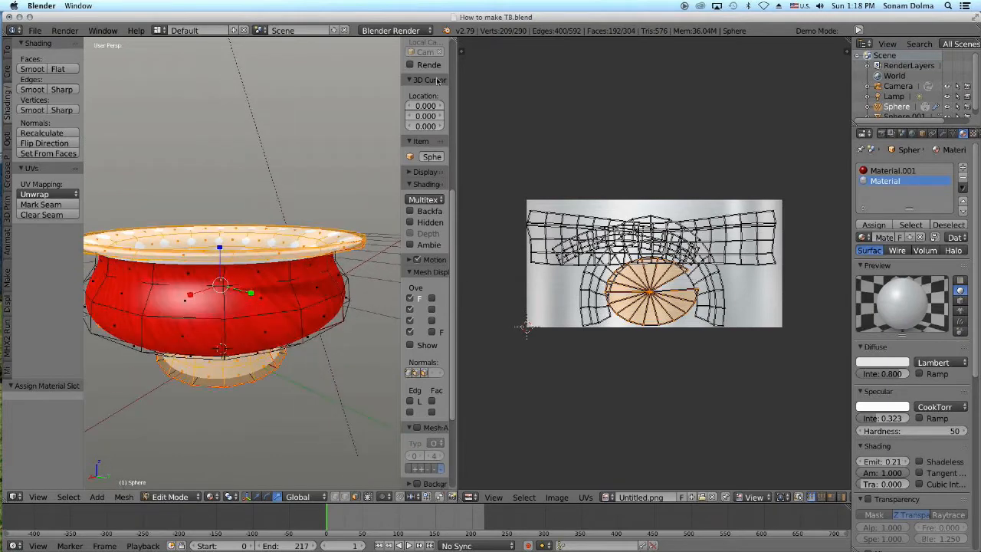
Step: Join the UV/Image Editor area back into a single 3D view and return the bowl to Object Mode
left_click_drag(455, 41, 495, 194)
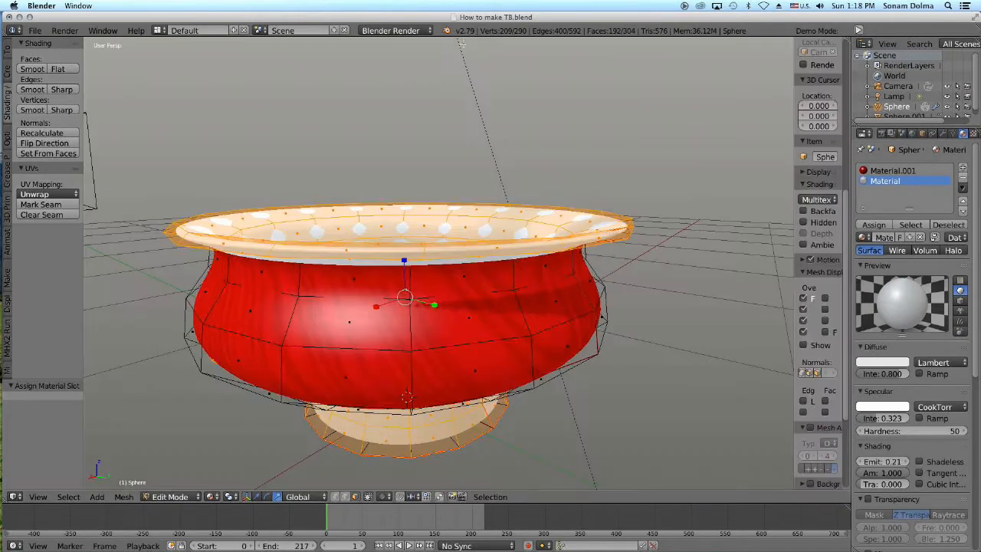
scroll(512, 299, "down", 1)
left_click(170, 497)
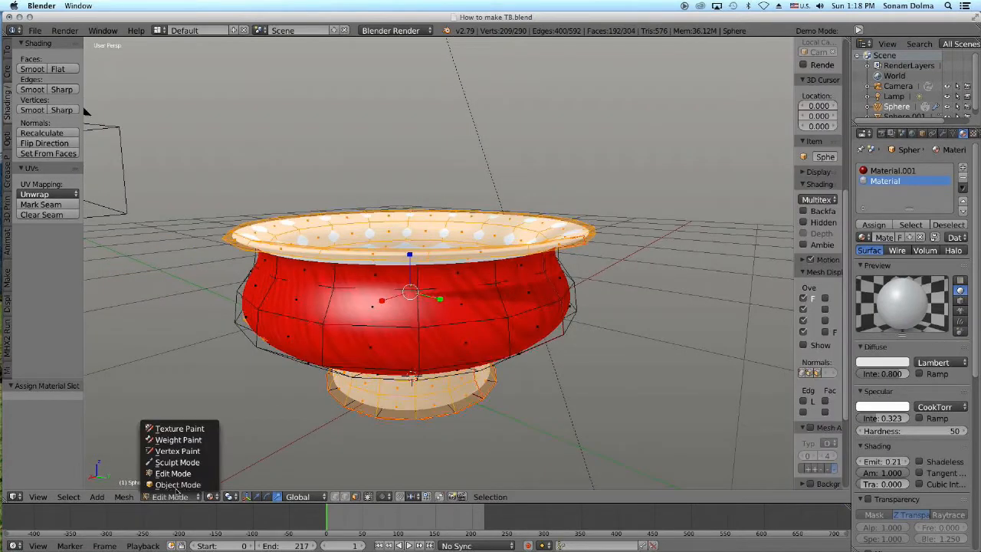
left_click(176, 494)
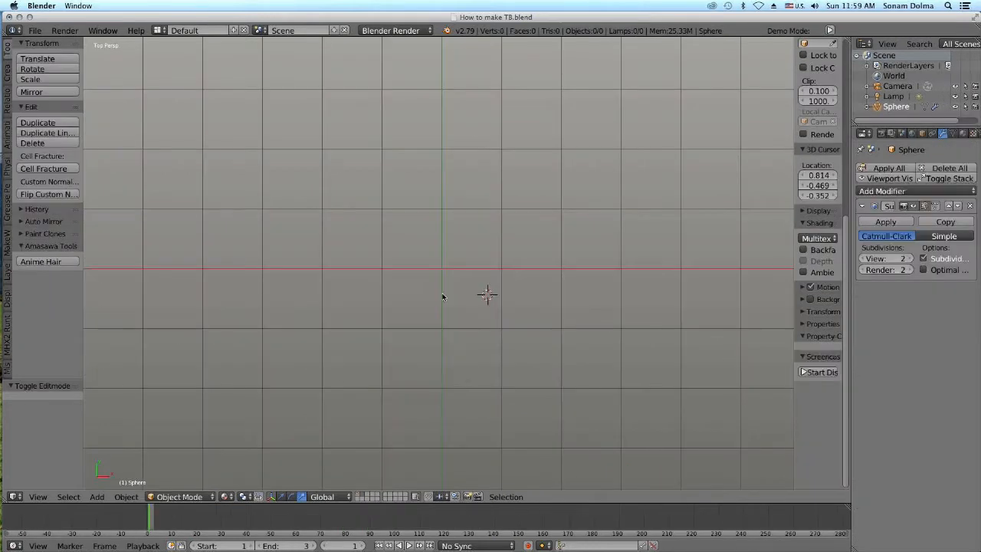
Step: Snap the 3D cursor to the scene center
key("shift+s")
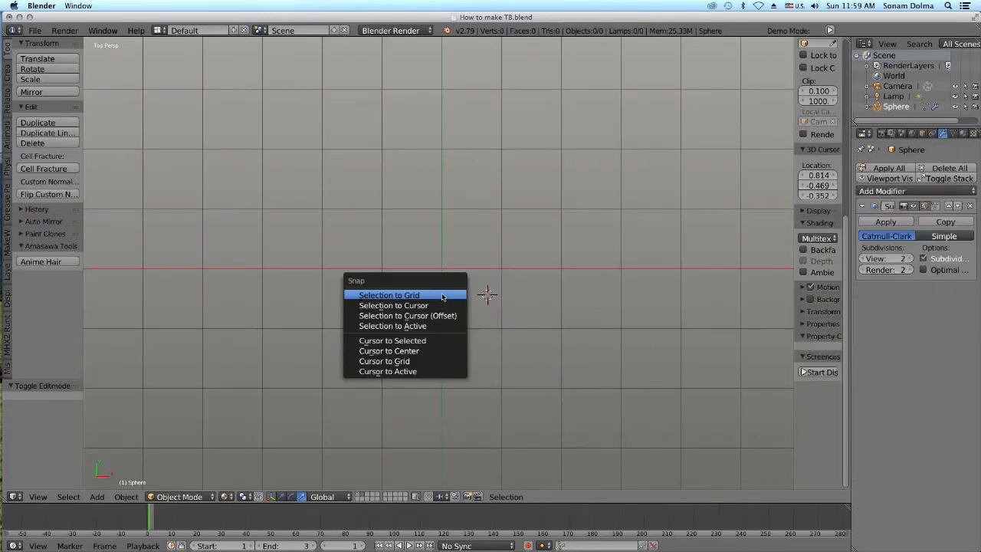
left_click(426, 350)
key("shift+s")
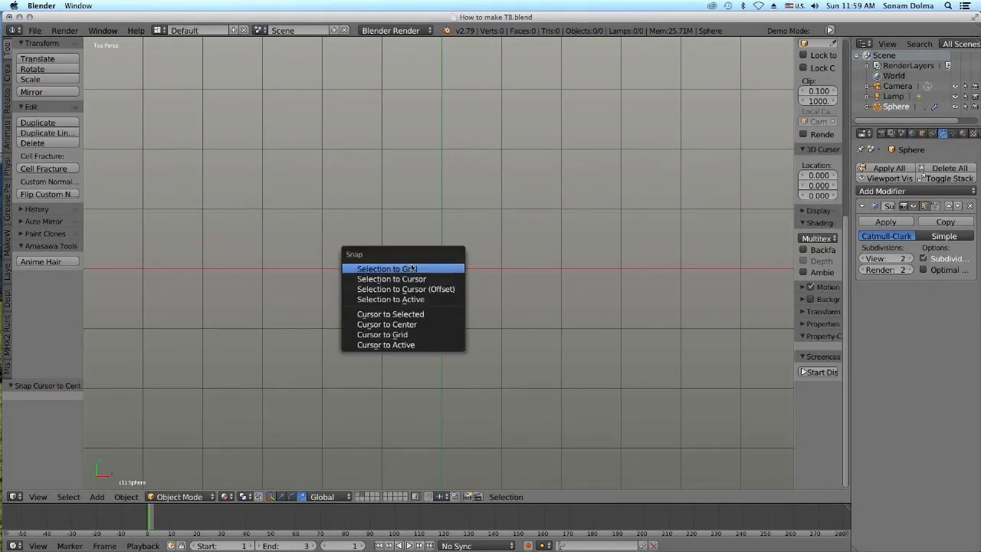
Step: Add a UV sphere at the 3D cursor with 15 segments and 10 rings
key("shift+a")
mouse_move(468, 262)
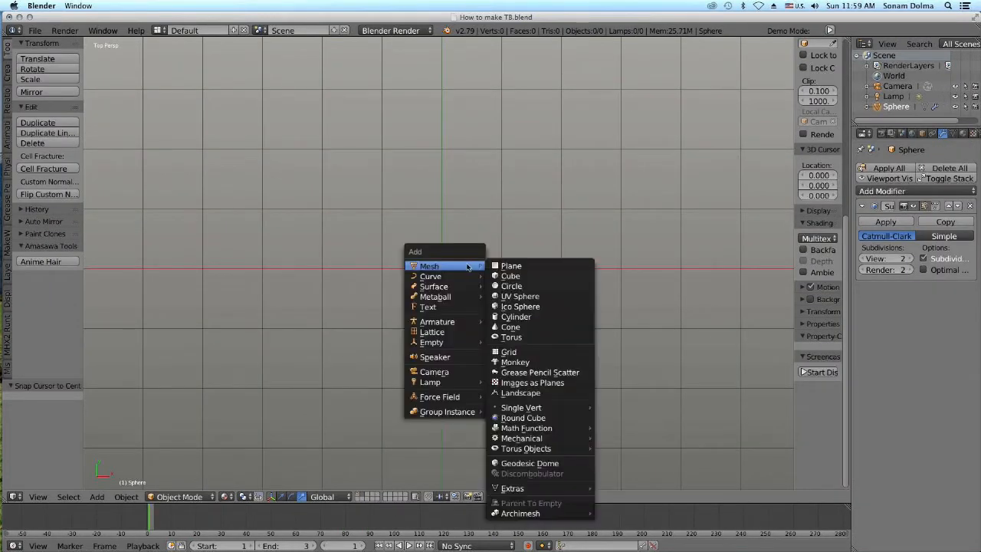
left_click(512, 294)
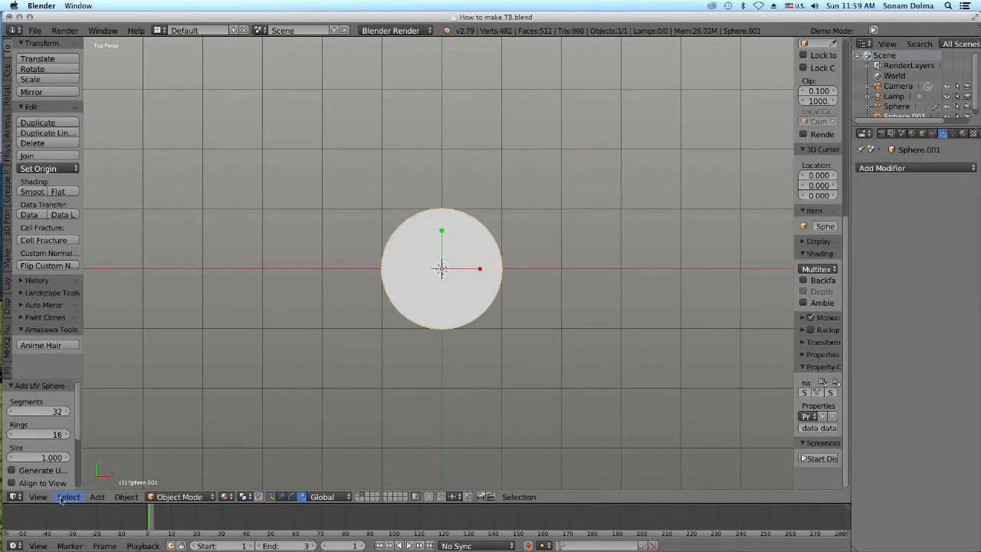
left_click_drag(44, 411, 34, 436)
left_click(68, 414)
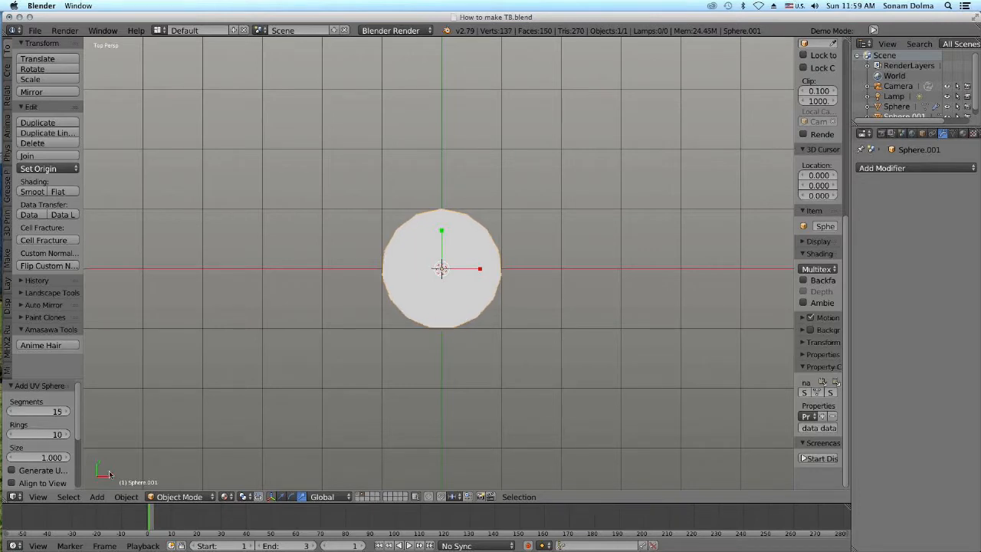
Step: In Edit Mode, delete the vertices of the new sphere's lower half to leave an open dome
left_click(165, 497)
left_click(167, 473)
middle_click_drag(530, 313, 559, 217)
middle_click_drag(568, 345, 559, 347)
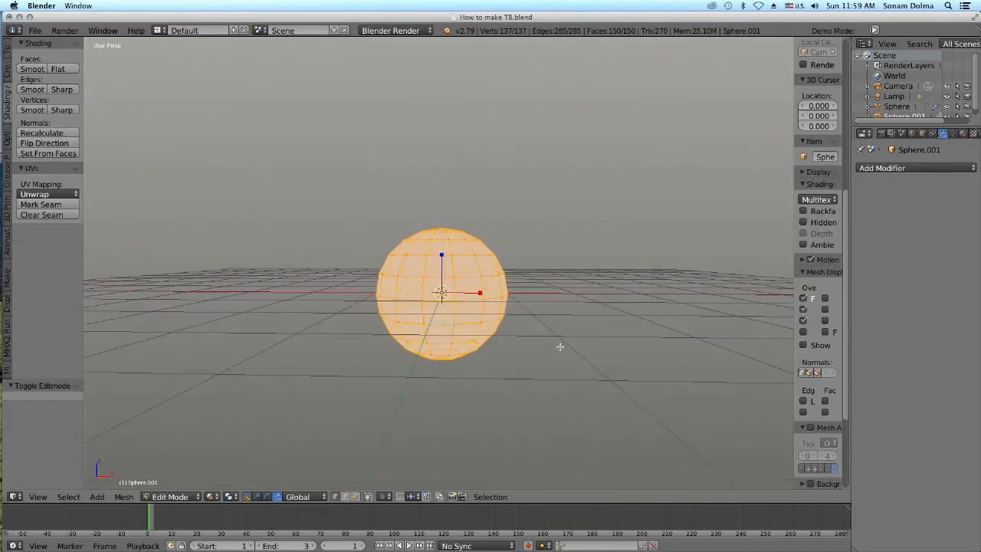
scroll(506, 355, "up", 2)
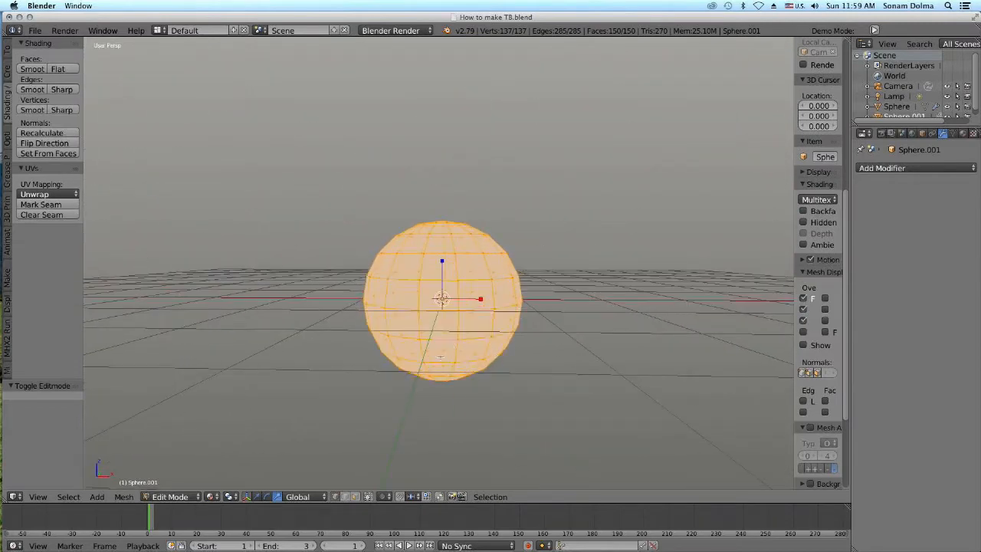
middle_click_drag(408, 457, 442, 398)
right_click(451, 371)
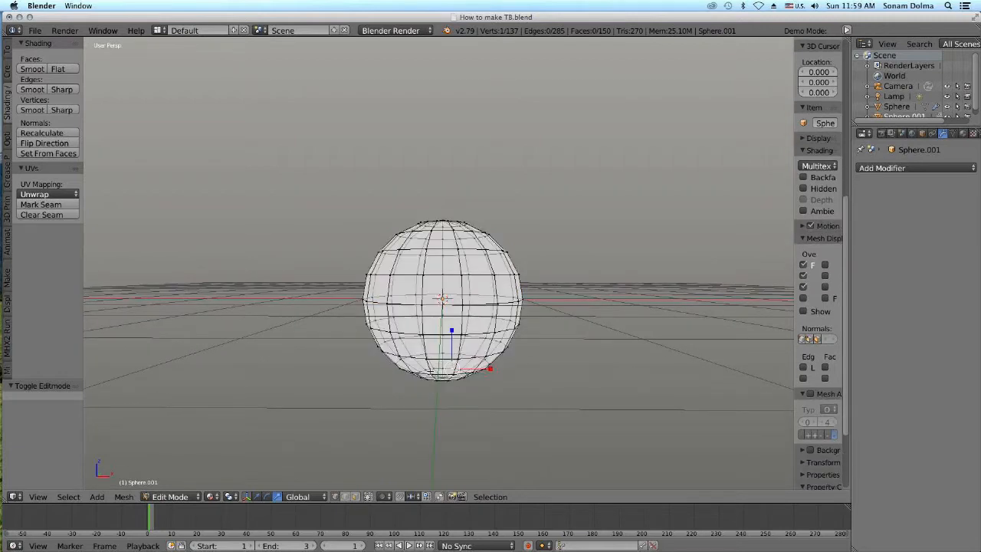
left_click_drag(330, 309, 601, 441)
key("x")
left_click(549, 387)
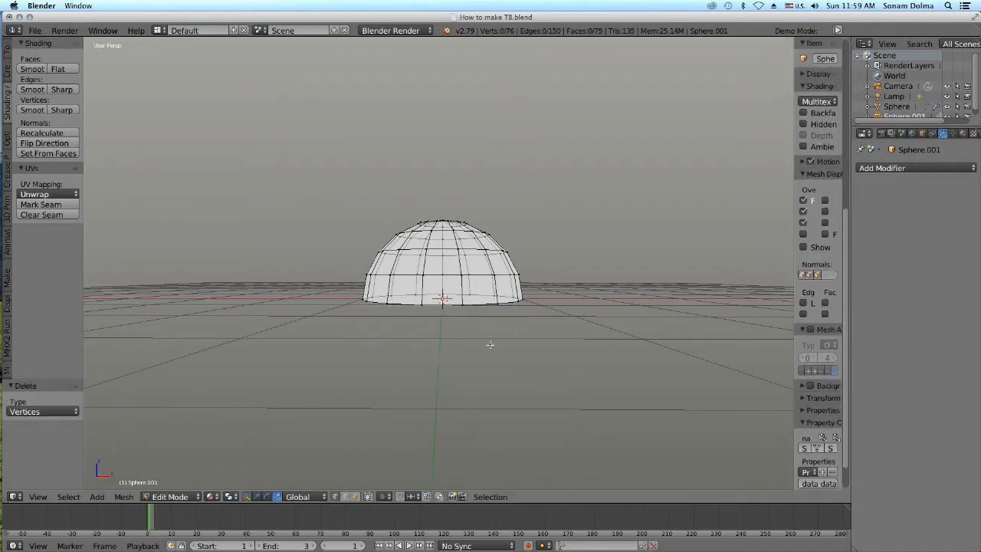
Step: Scale the dome's bottom edge loop outward by about 1.419 and raise it about 0.258 along Z to form a flat brim
right_click(477, 301)
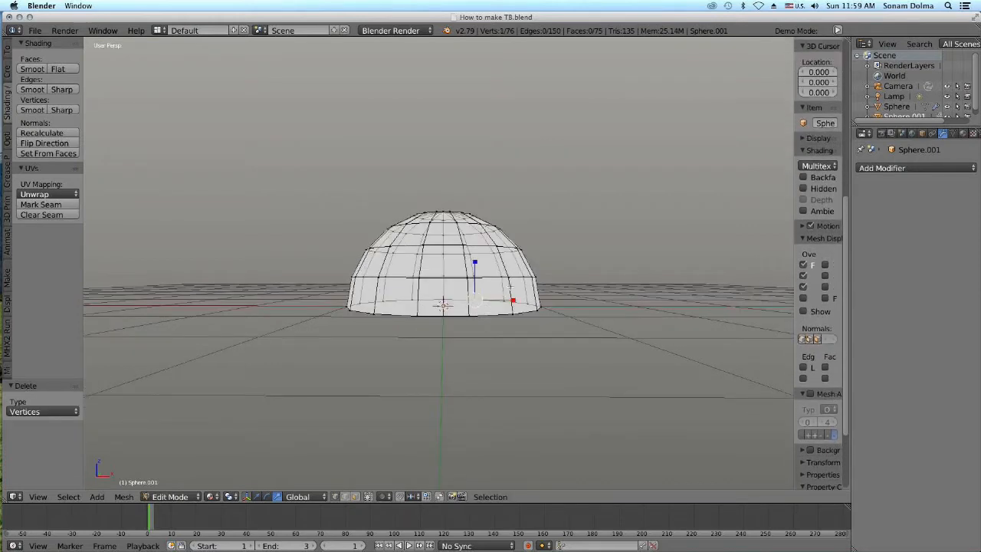
right_click(495, 313)
right_click(496, 313, "alt")
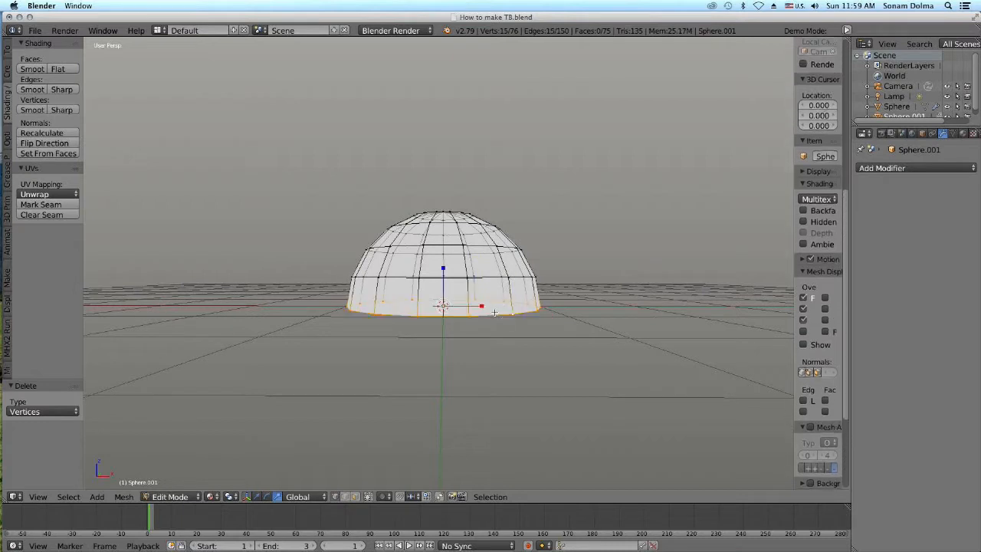
key("s")
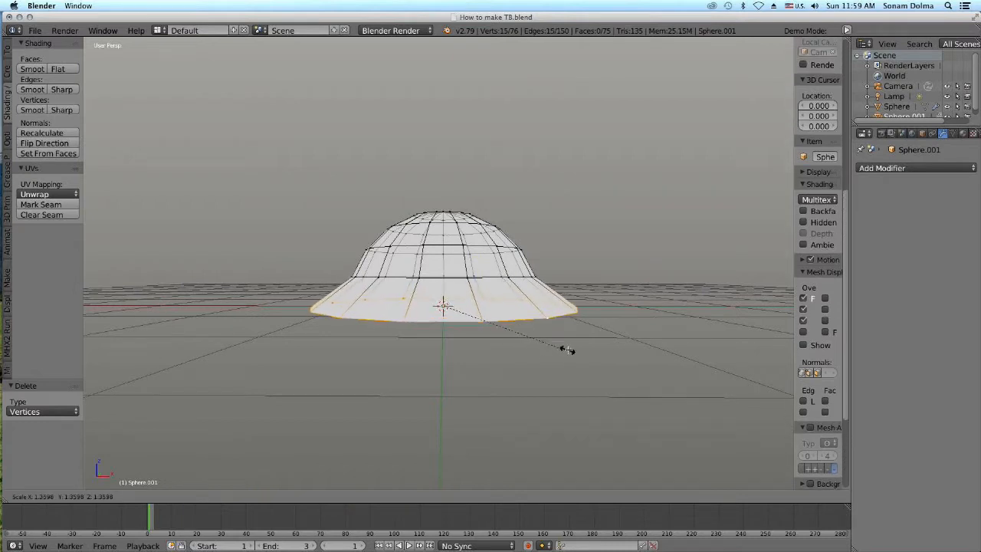
left_click(576, 344)
key("g")
key("z")
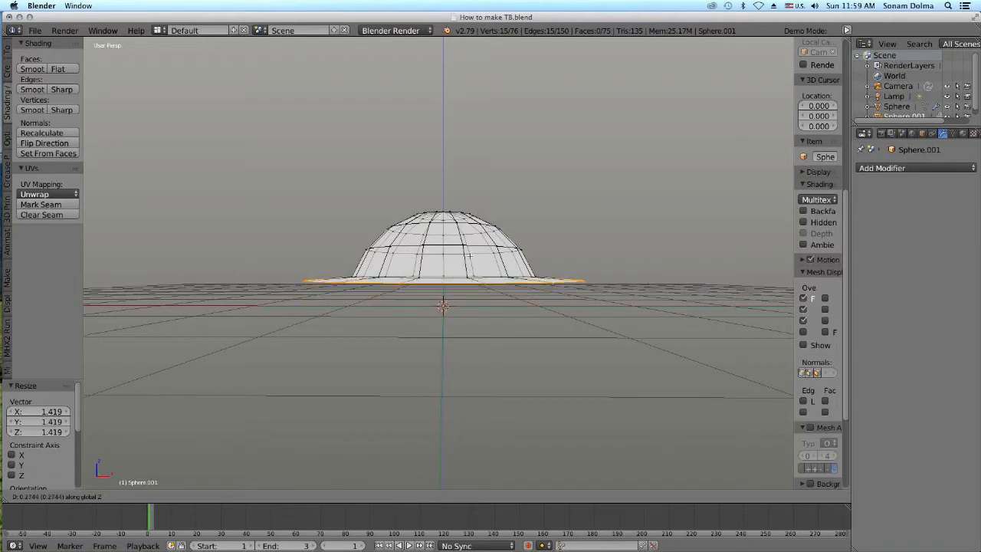
left_click(469, 257)
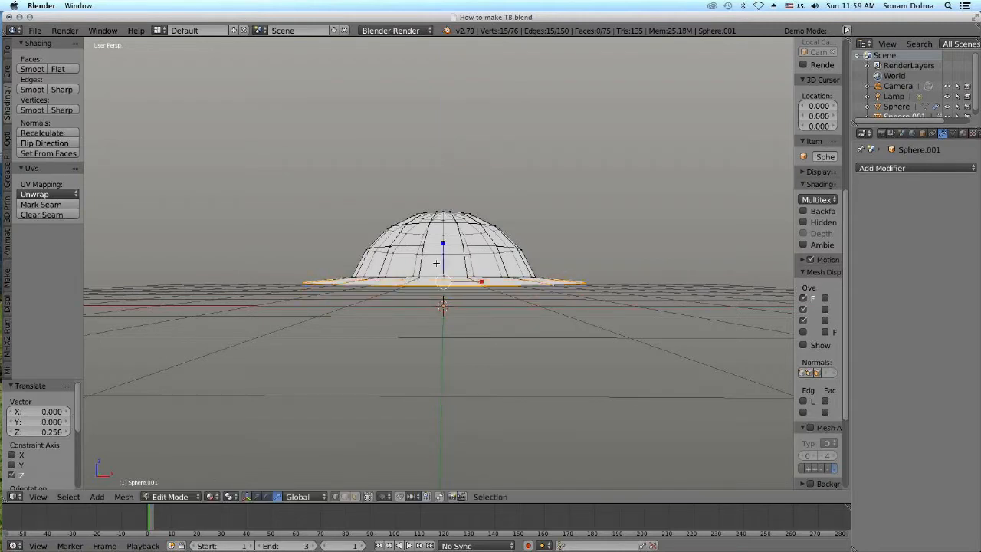
Step: Extrude the brim's outer edge loop downward by about 0.054 to give the brim thickness
key("e")
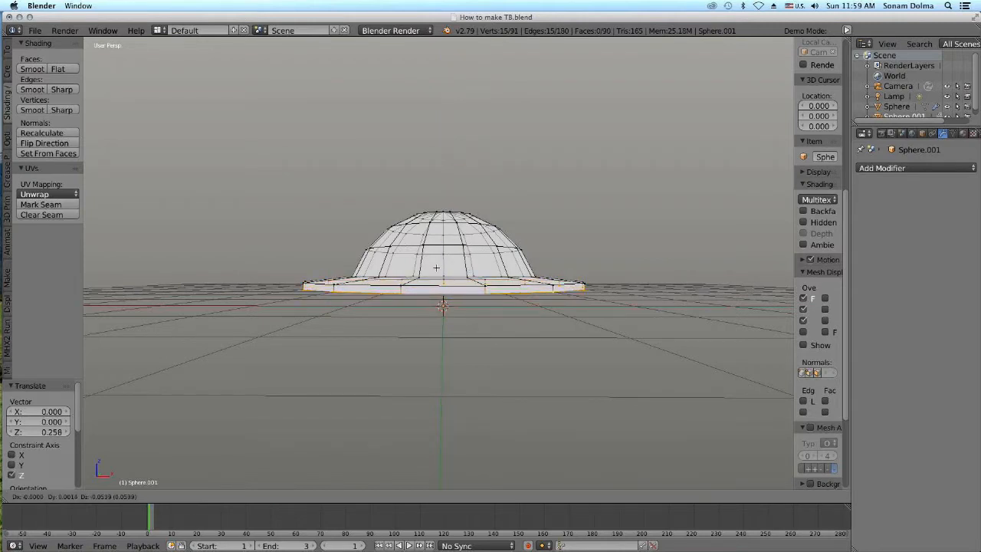
left_click(436, 267)
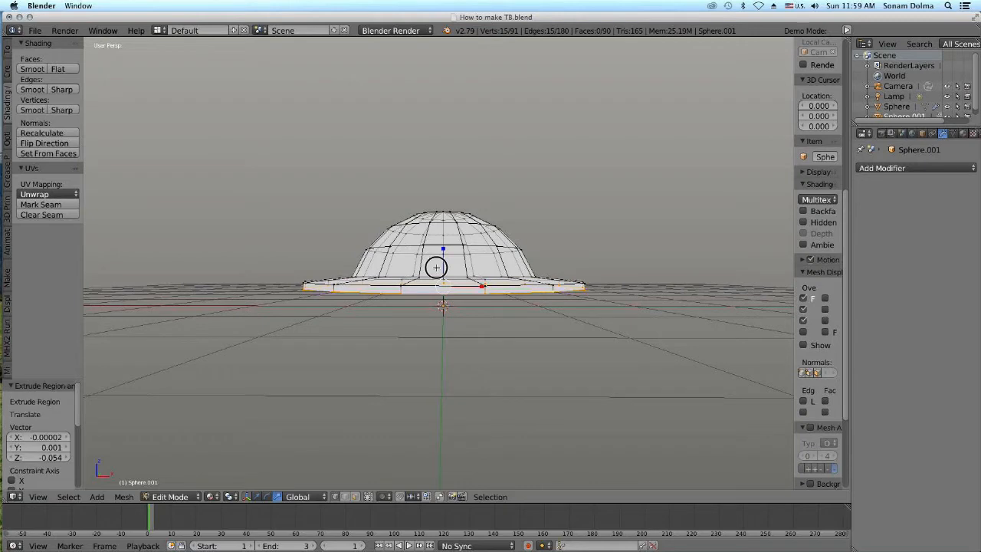
left_click(686, 508)
key("s")
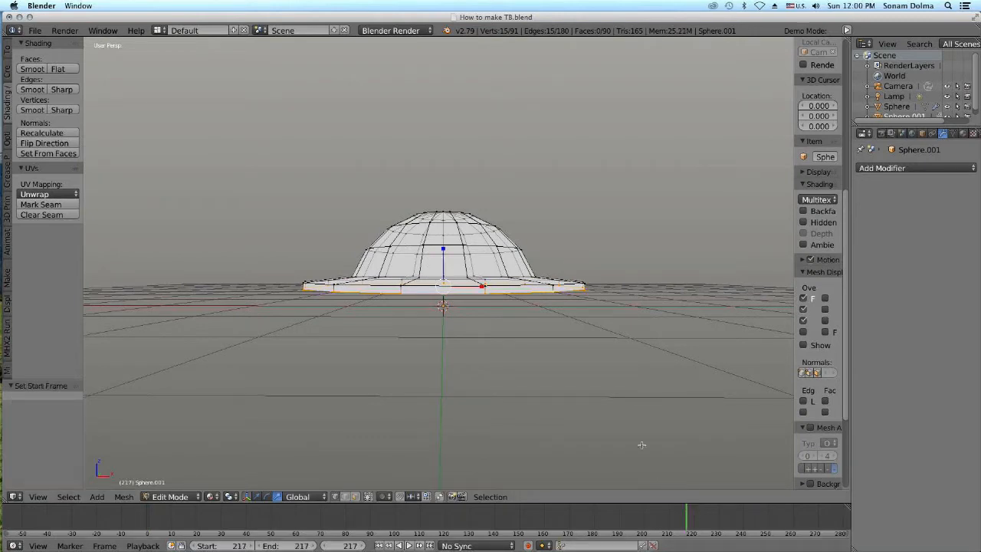
key("s")
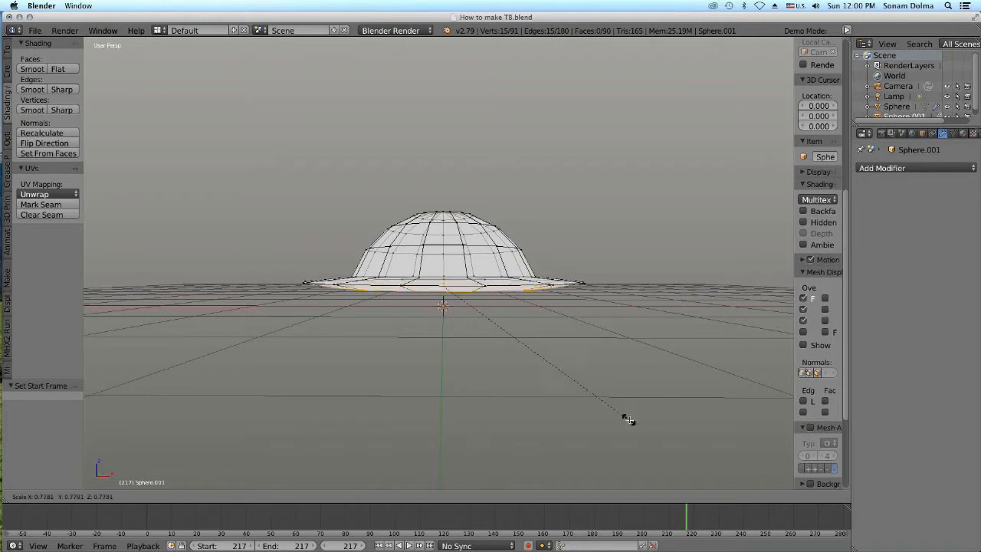
right_click(675, 442)
Step: Extrude the brim's lower edge loop in place, scale it inward to about 0.278, and merge its vertices At First to close the underside
key("e")
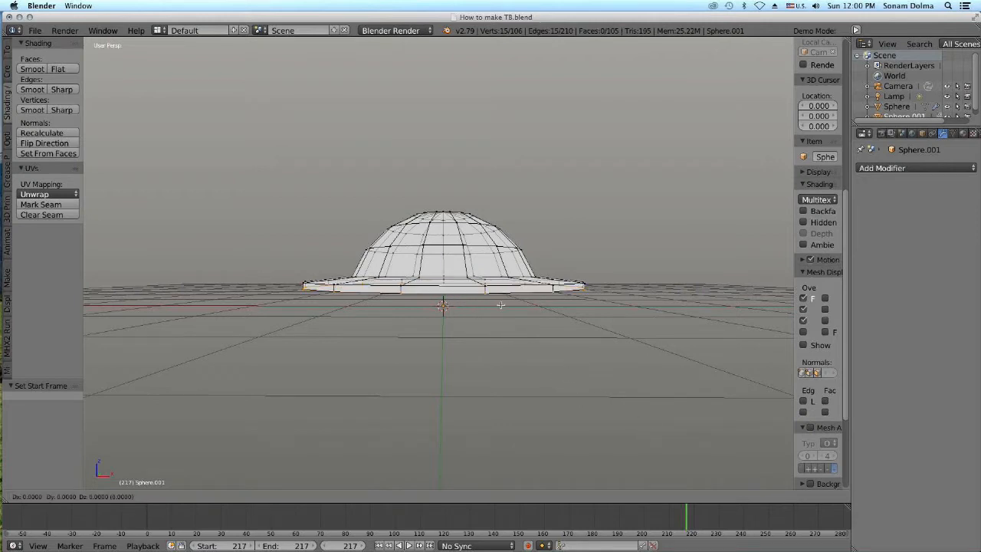
right_click(500, 306)
key("s")
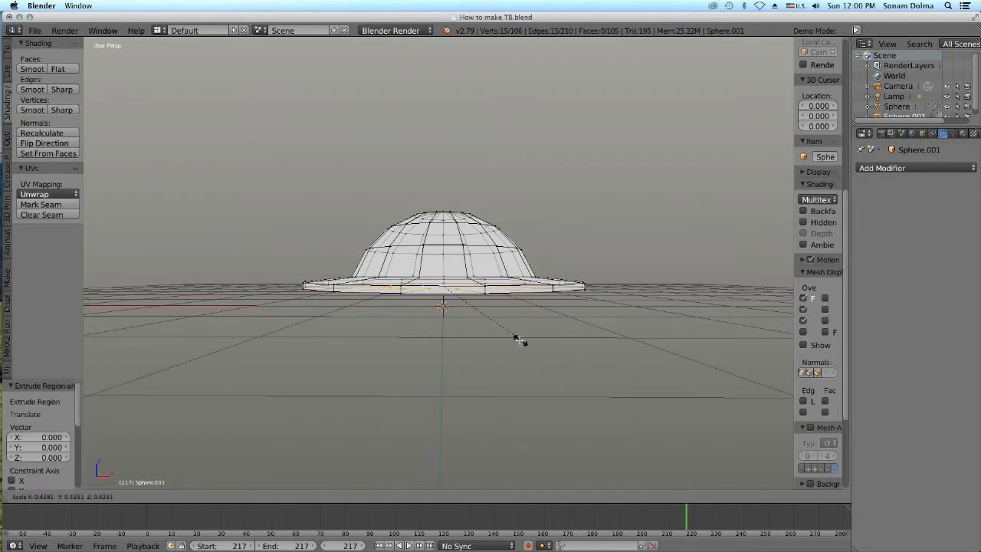
left_click(489, 330)
key("alt+m")
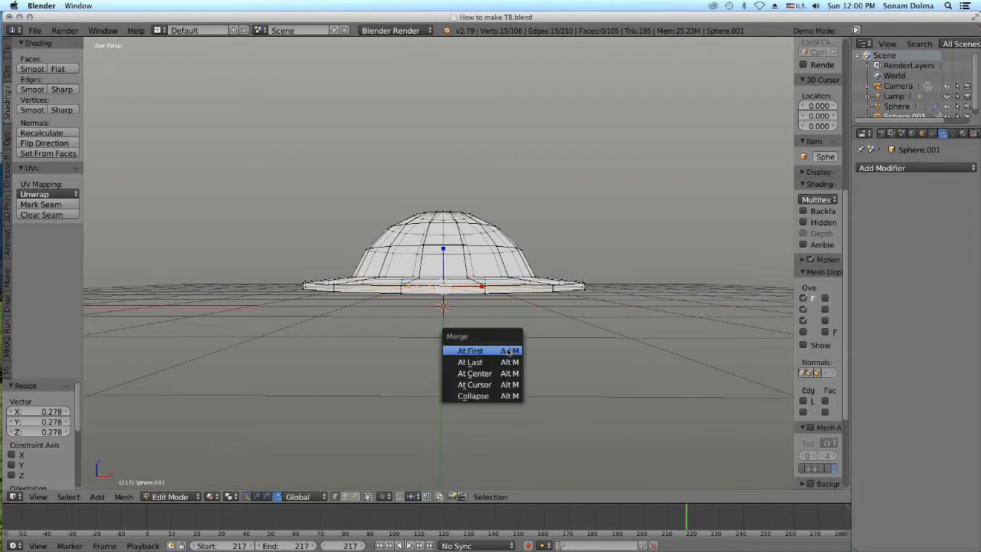
left_click(507, 351)
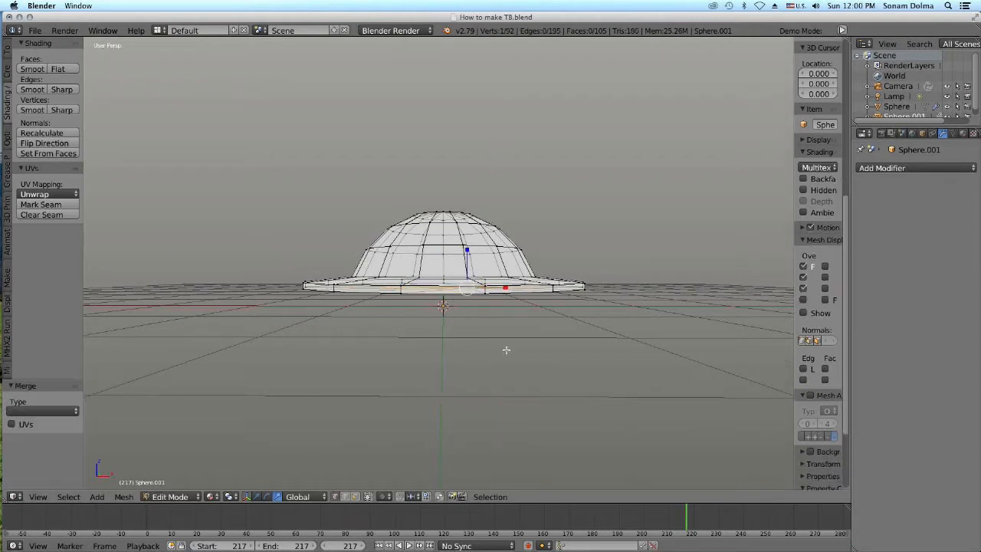
Step: Center the merged underside vertex beneath the dome with two moves of about -0.139 and -0.079 along X
key("g")
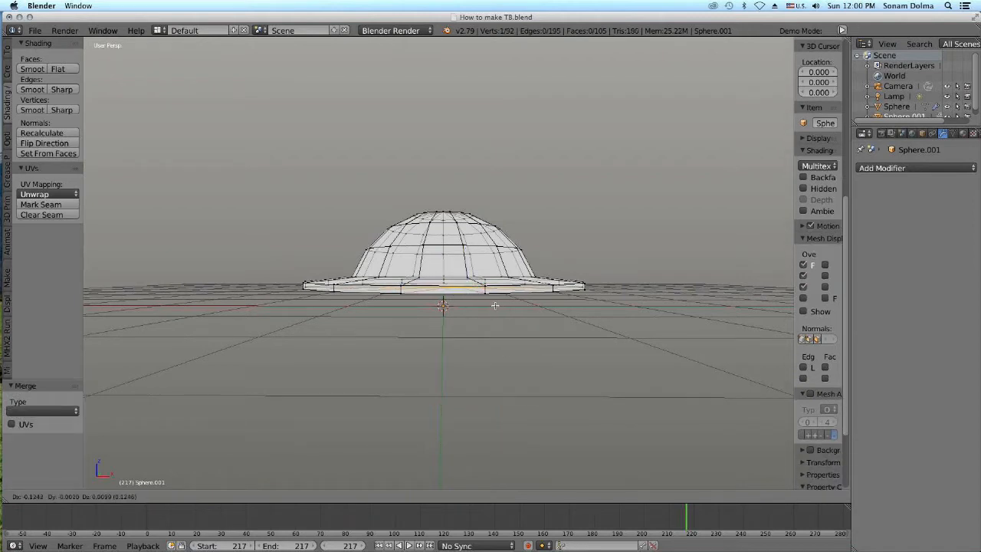
left_click(493, 299)
key("g")
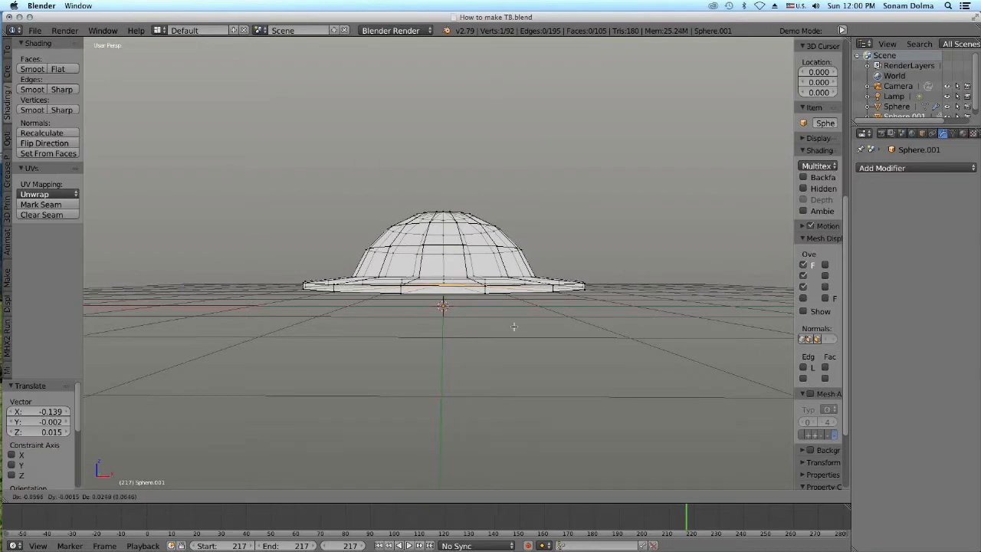
left_click(514, 326)
Step: Select the edge loop around the upper part of the dome and scale it inward to about 0.454 to form a neck
scroll(524, 326, "up", 2)
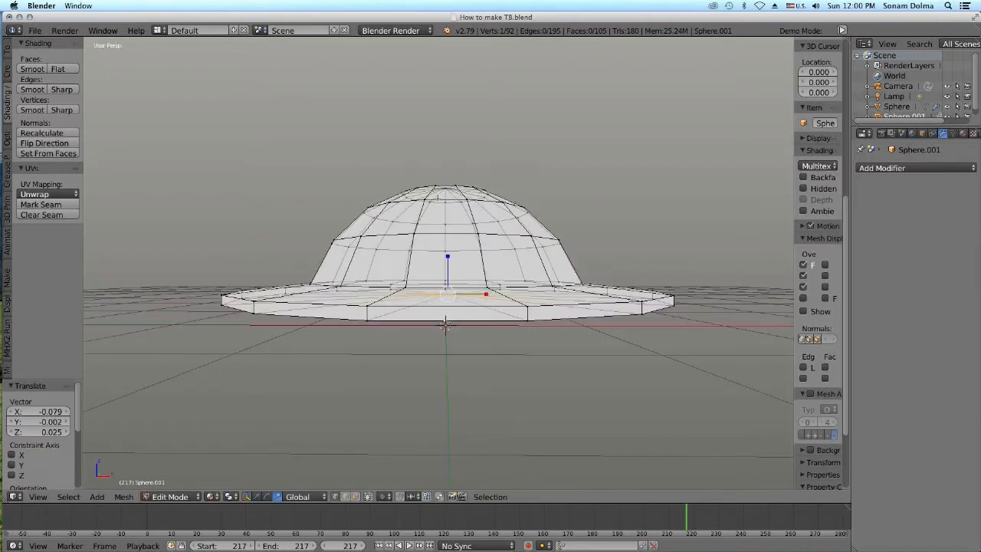
middle_click_drag(482, 217, 483, 227)
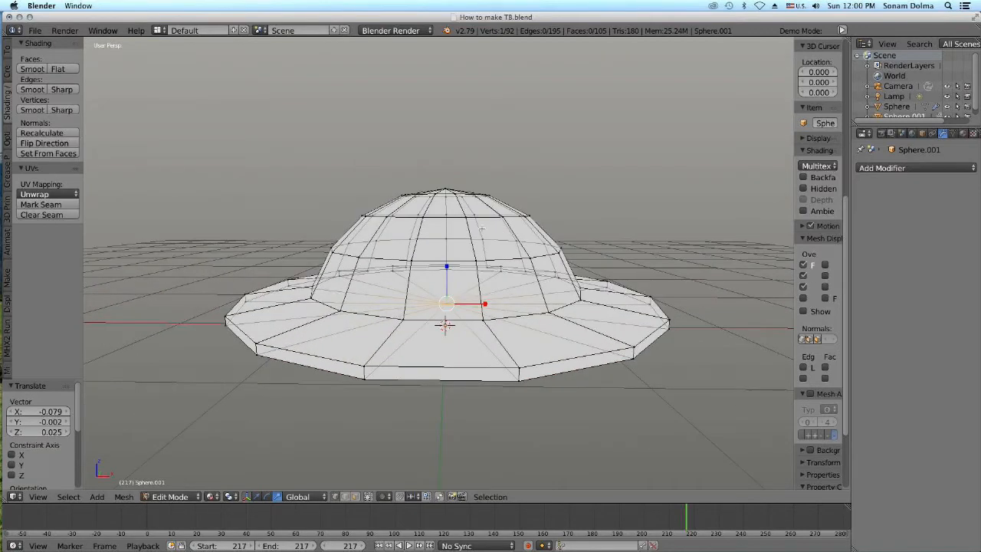
right_click(503, 263)
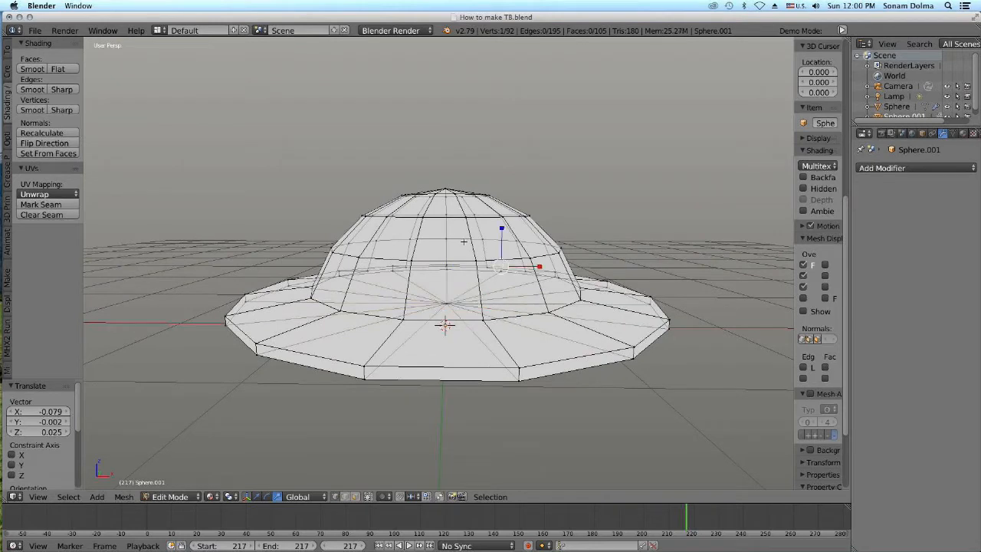
right_click(475, 217)
right_click(486, 217, "alt")
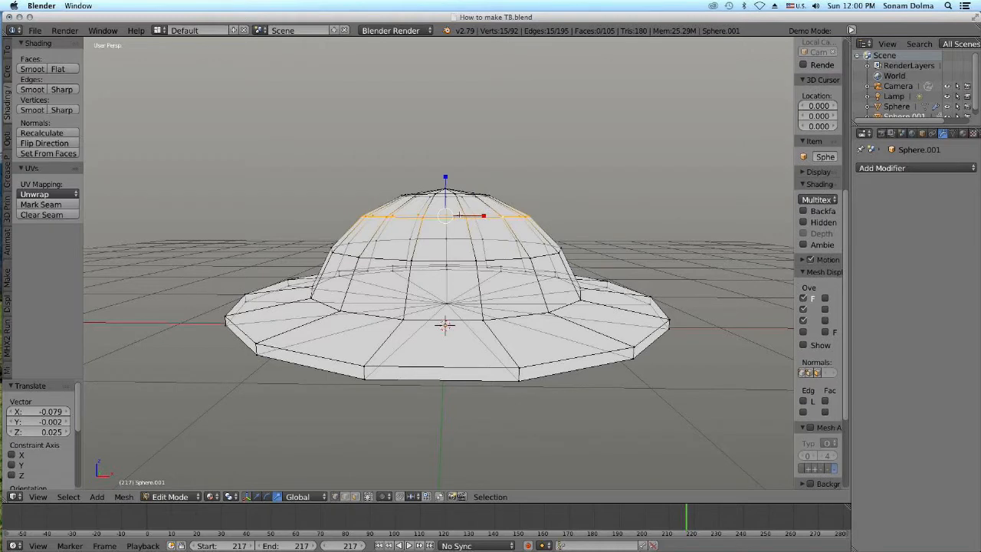
left_click_drag(526, 194, 454, 179)
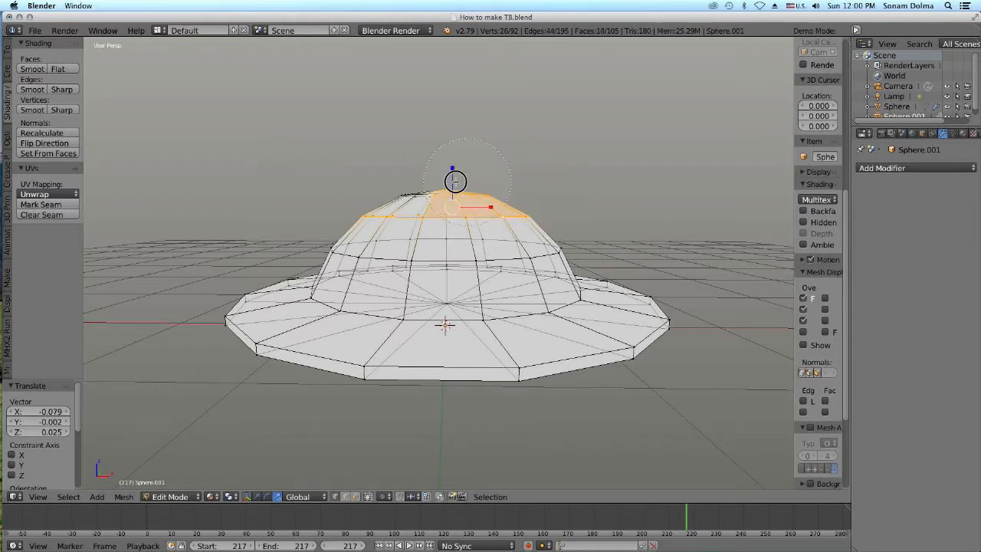
right_click(395, 187)
right_click(495, 216)
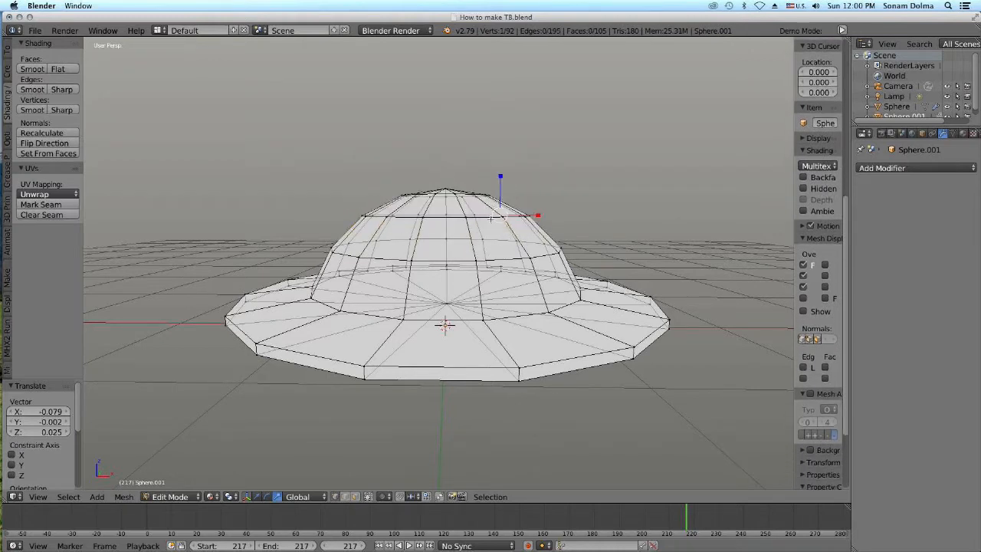
right_click(491, 218, "alt")
key("s")
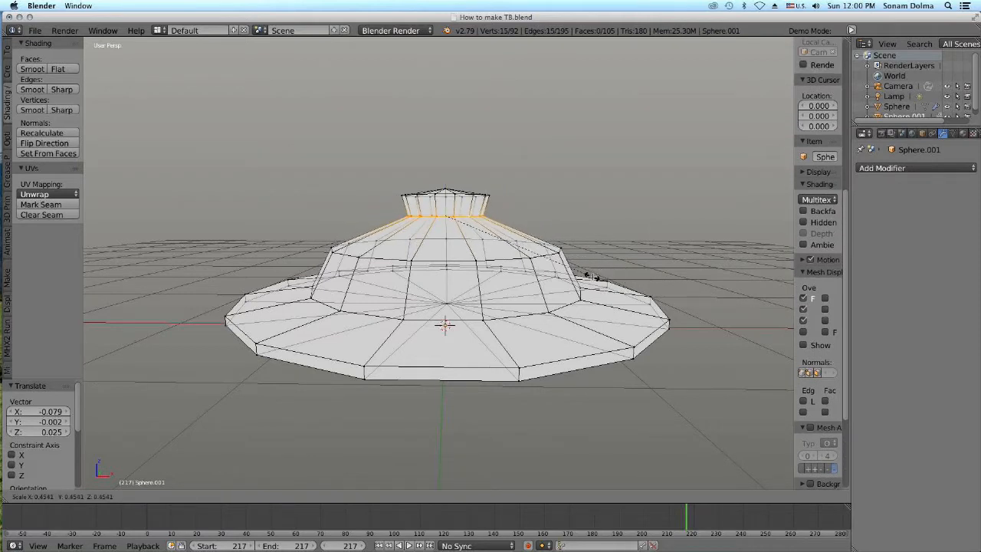
left_click(593, 276)
Step: Select all vertices of the top cap above the neck and raise them about 0.247 along Z
right_click(473, 195)
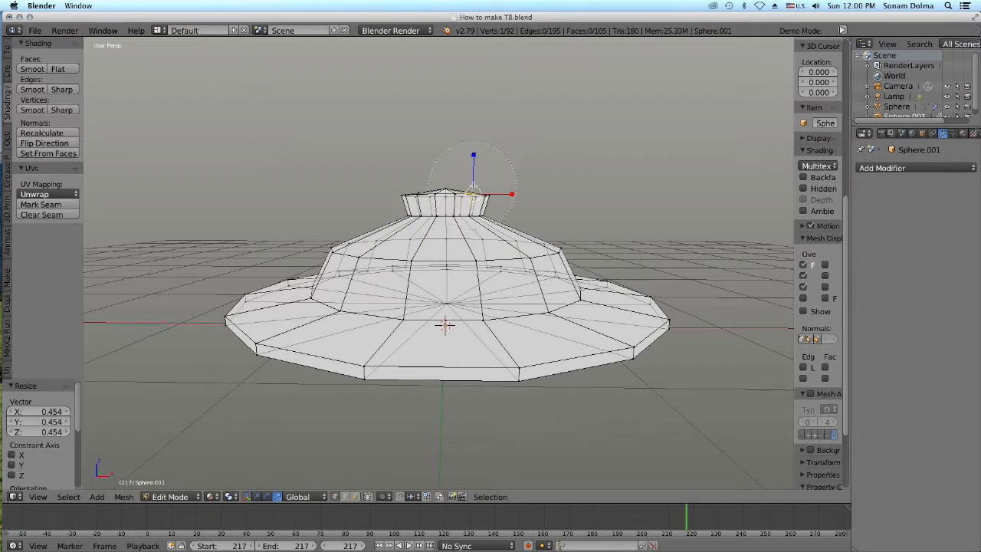
left_click_drag(481, 159, 418, 162)
key("Escape")
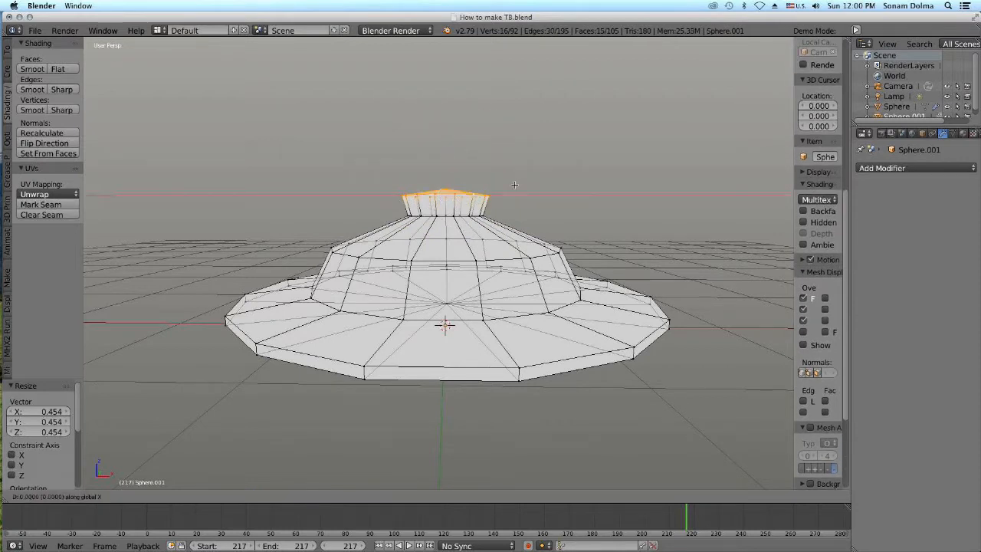
key("e")
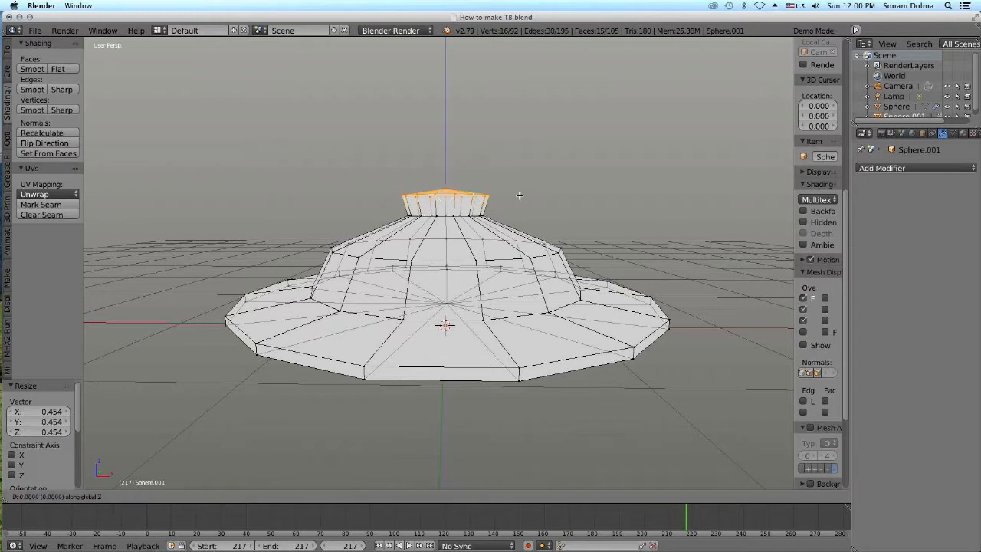
left_click(521, 162)
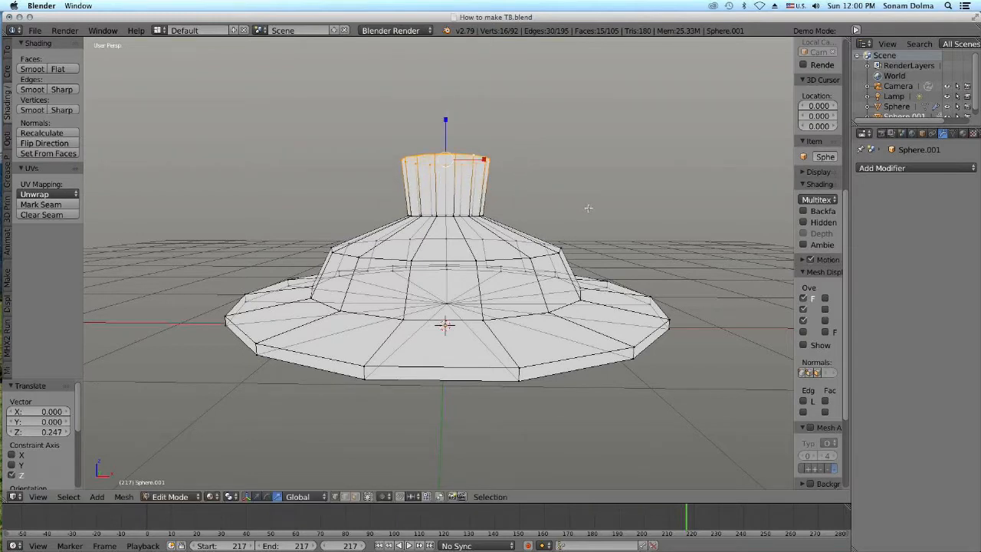
Step: Add a single centered loop cut around the raised neck
right_click(465, 213)
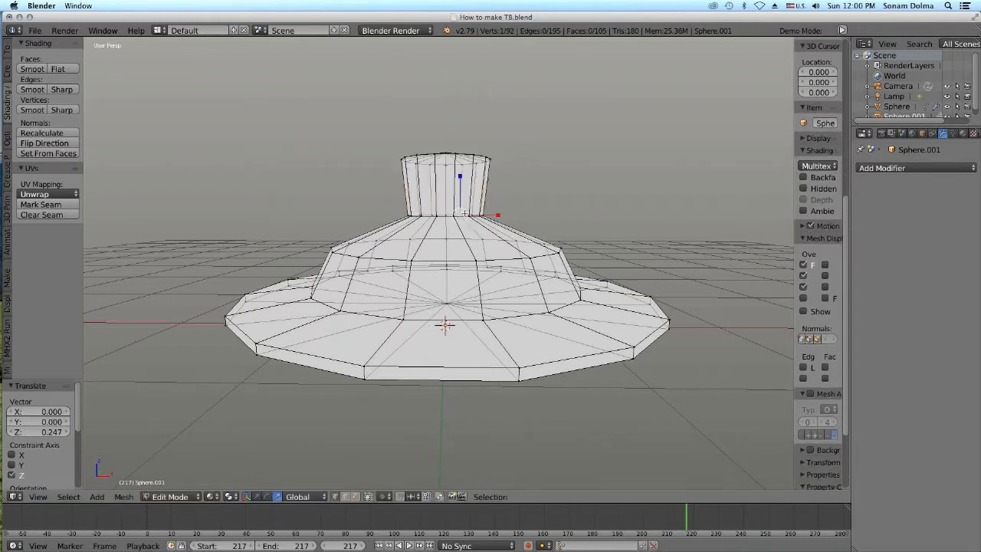
key("ctrl+r")
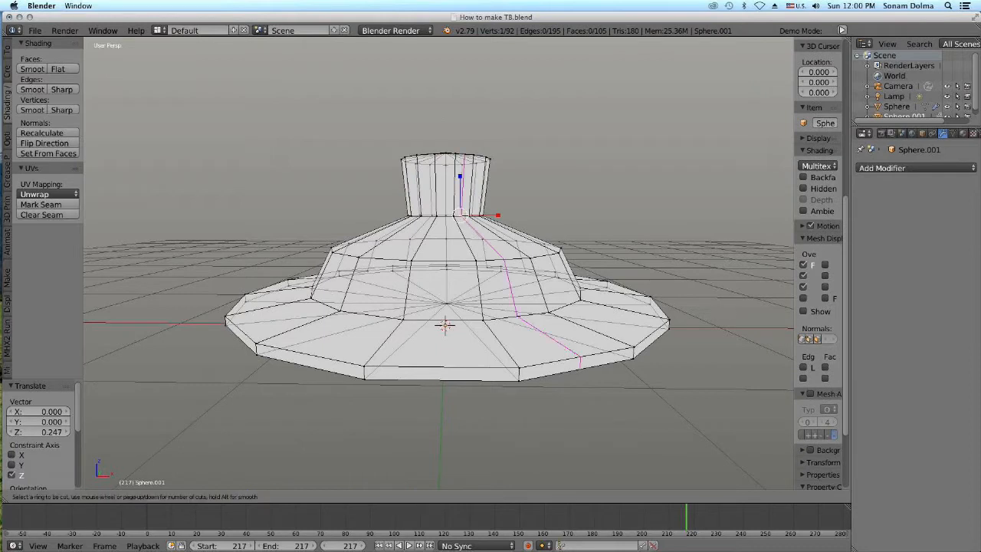
right_click(468, 205)
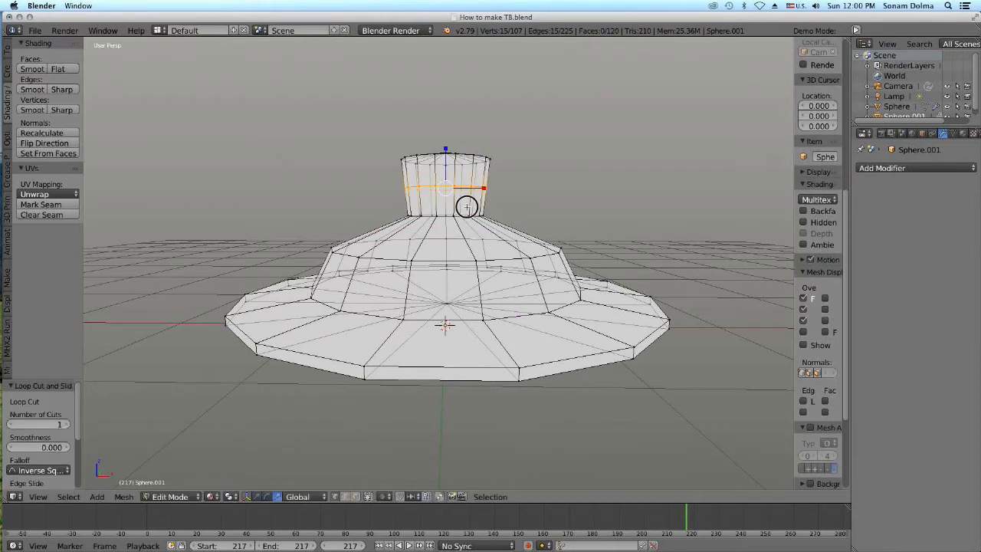
Step: Select the top cap and scale it outward by about 1.698 to flare the knob above the neck
right_click(473, 156)
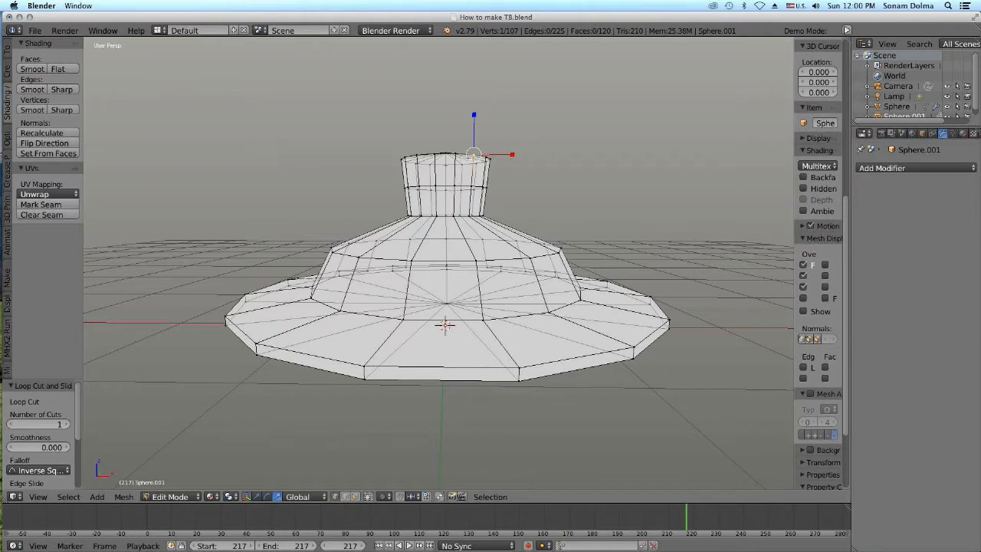
middle_click_drag(473, 156, 469, 169)
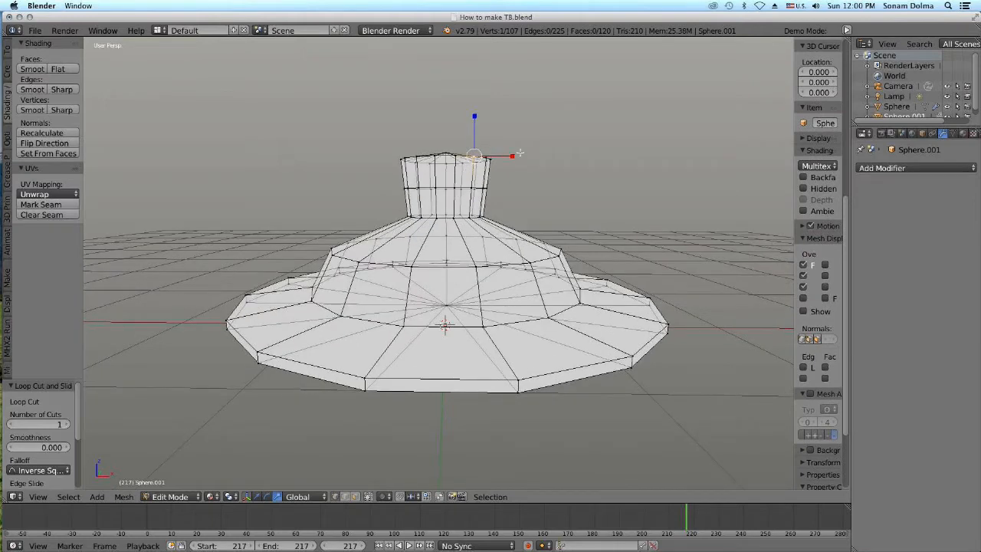
right_click(414, 156, "alt")
key("s")
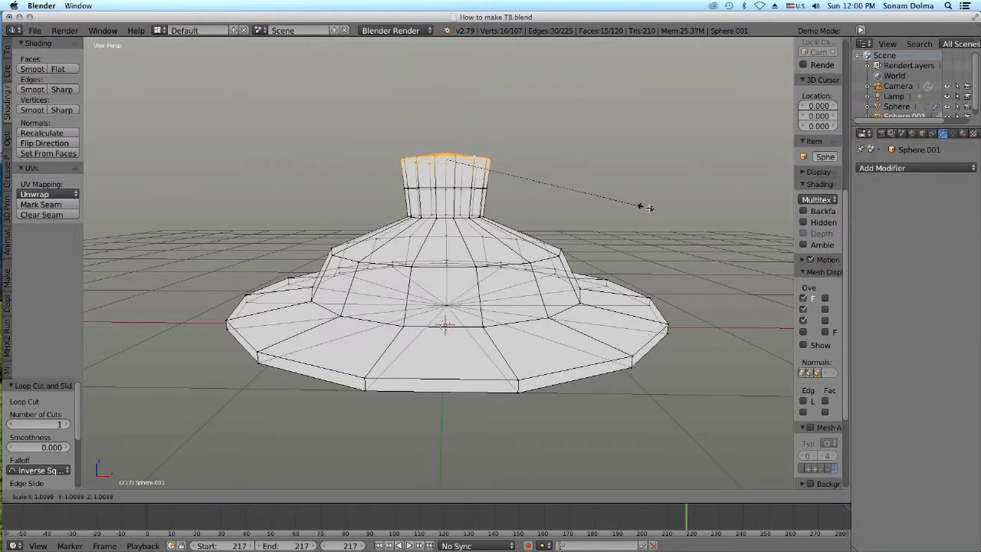
left_click(770, 257)
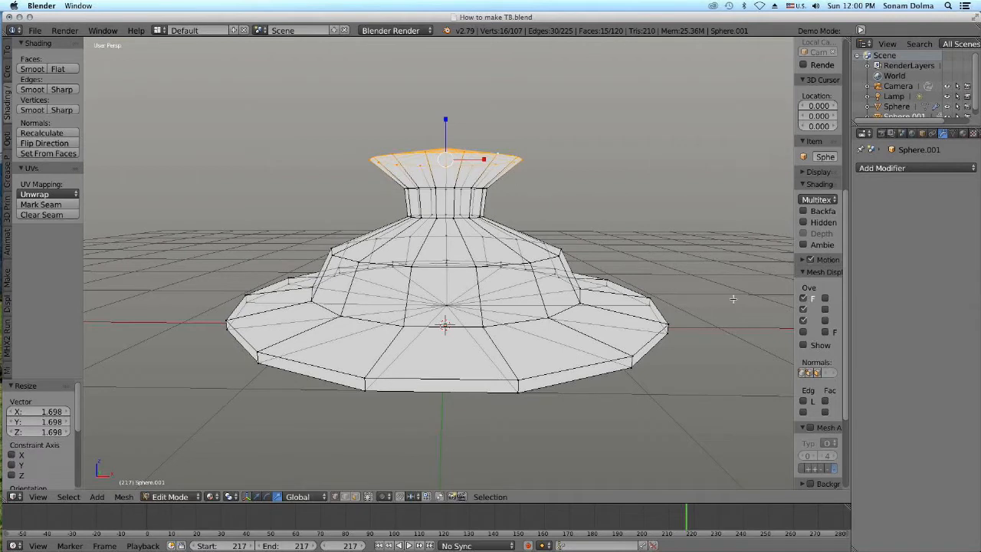
Step: Scale the flared top cap along Z and lower it by about 0.073
key("s")
key("z")
left_click(449, 139)
left_click_drag(446, 120, 447, 131)
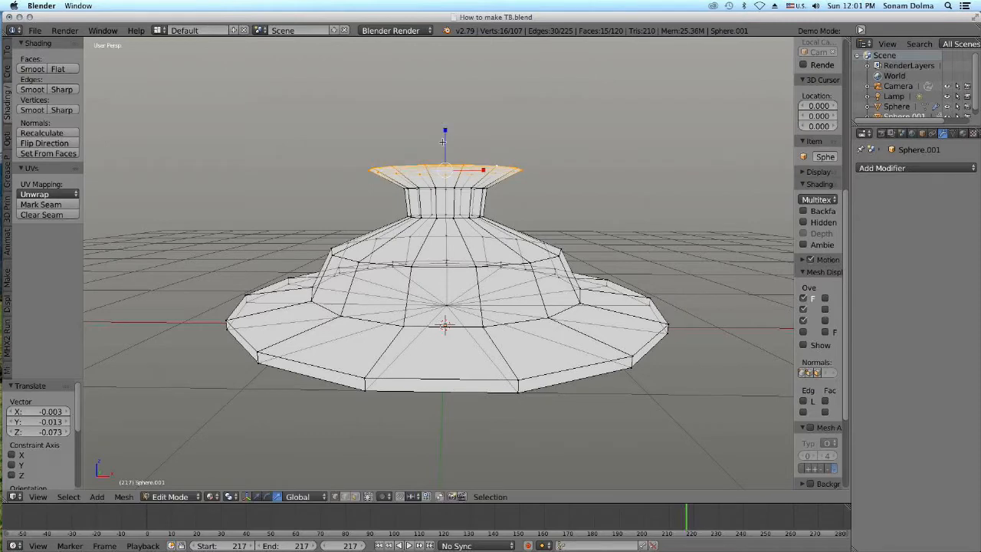
Step: Stretch the top cap along Z by about 2.335
key("s")
key("z")
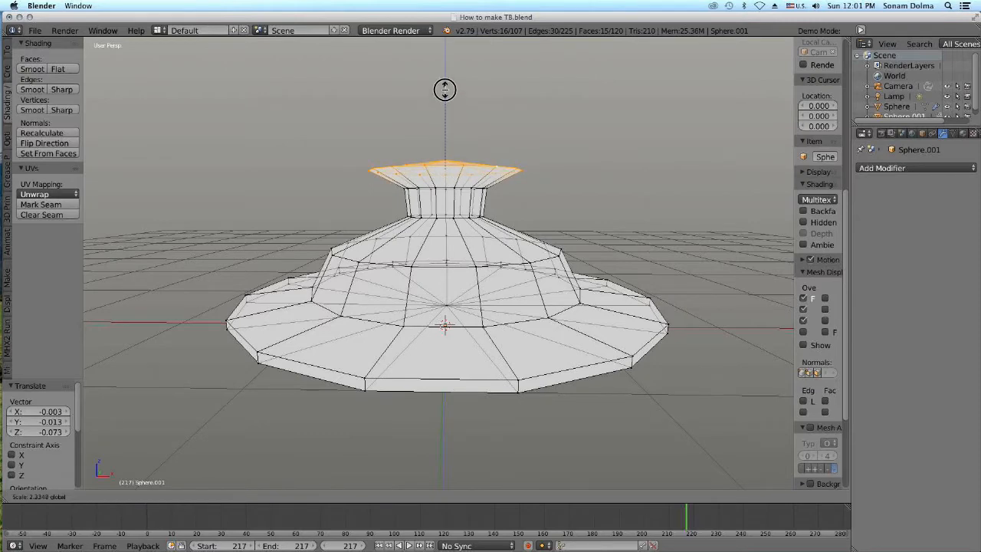
left_click(445, 87)
Step: Add a centered loop cut around the lower dome wall and scale it outward by about 1.057
middle_click_drag(557, 226, 578, 259)
scroll(513, 282, "up", 4)
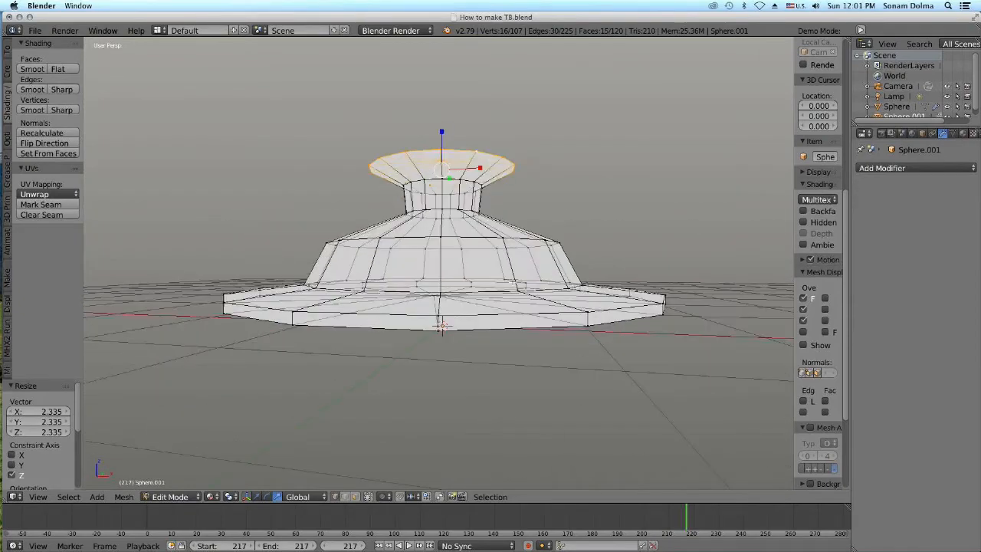
middle_click_drag(458, 210, 468, 264)
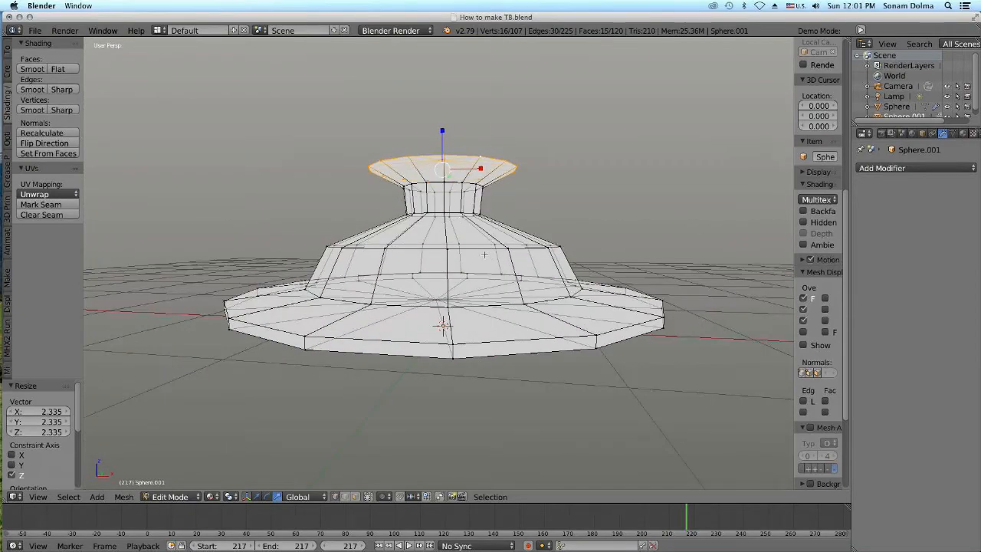
right_click(488, 248)
key("ctrl+r")
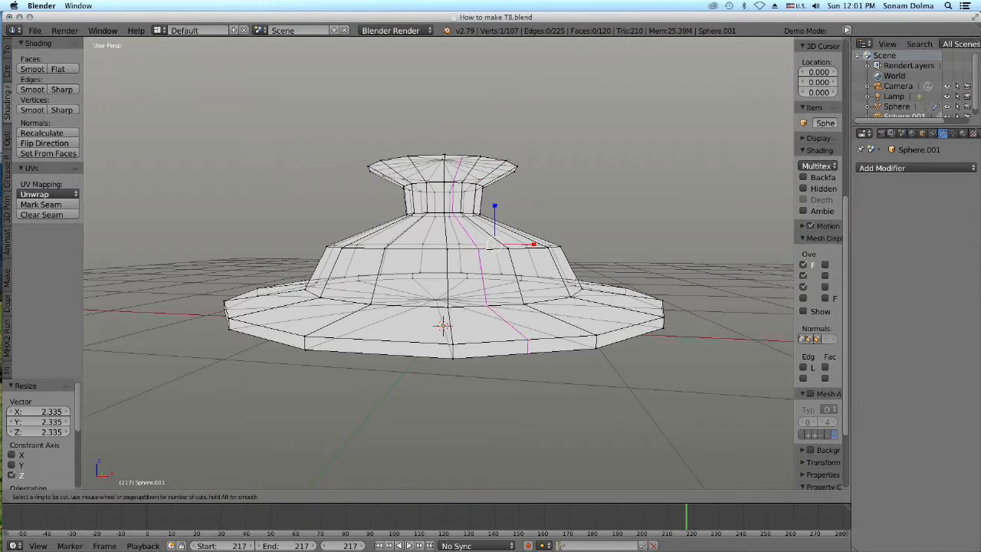
left_click(457, 262)
right_click(456, 262)
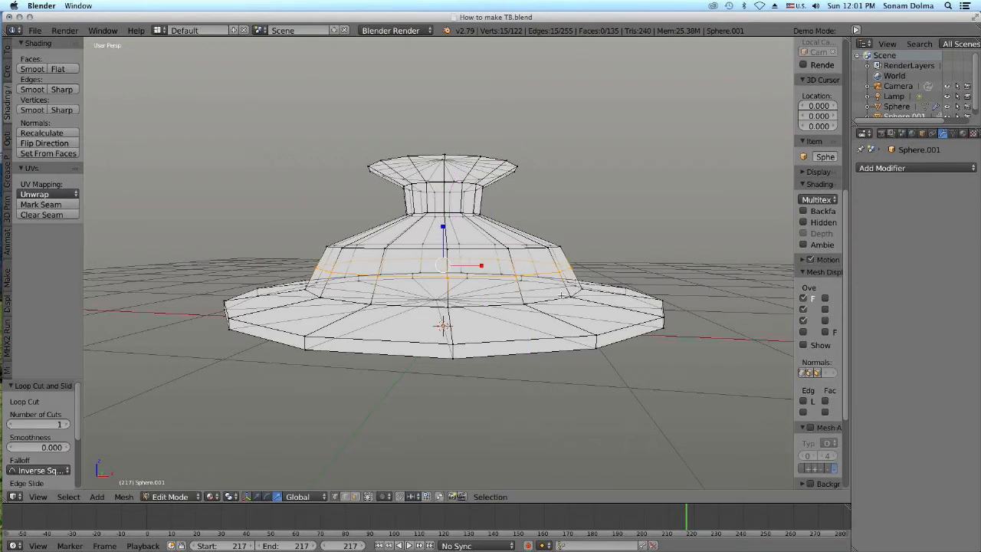
key("s")
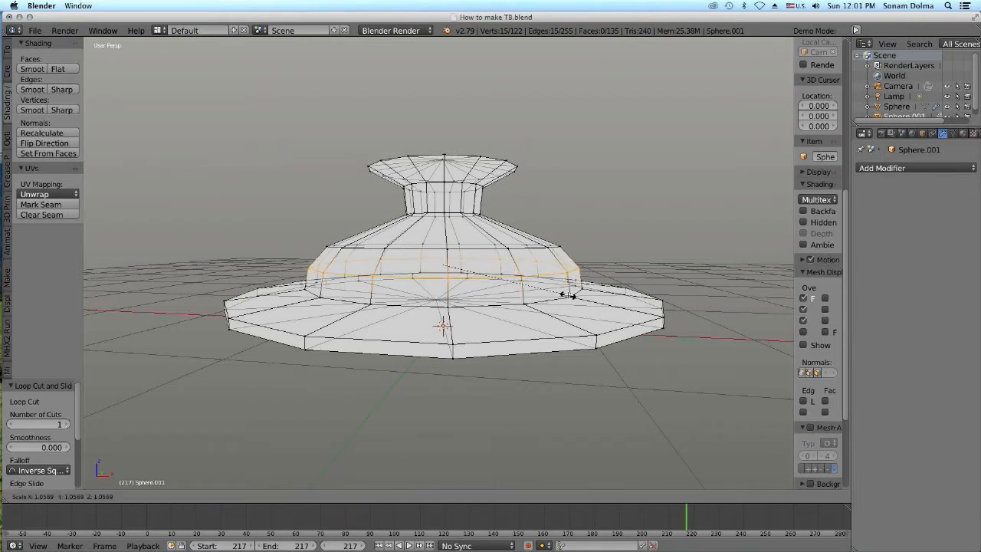
left_click(571, 294)
Step: Add a centered loop cut around the sloped upper dome, just below the neck, and scale it slightly outward
right_click(509, 248)
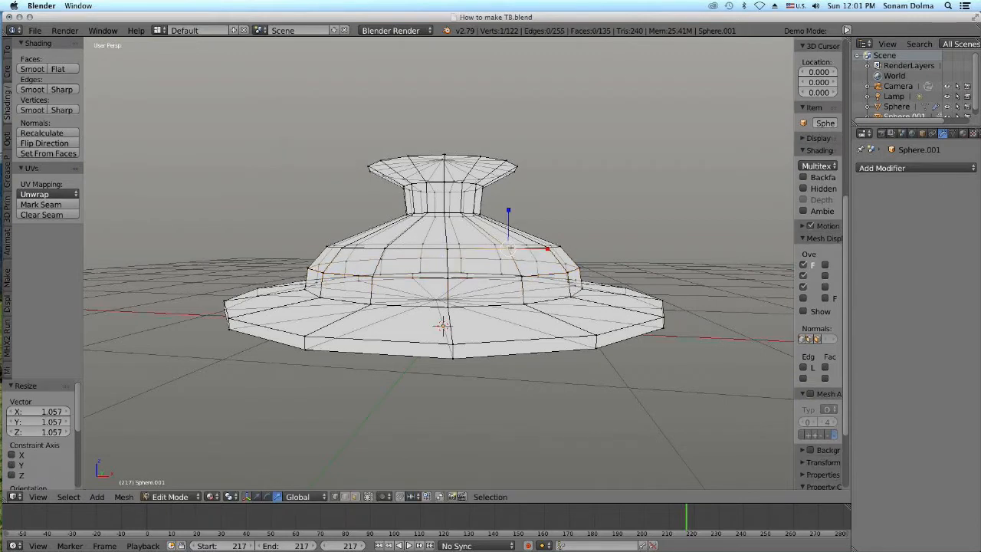
key("ctrl+r")
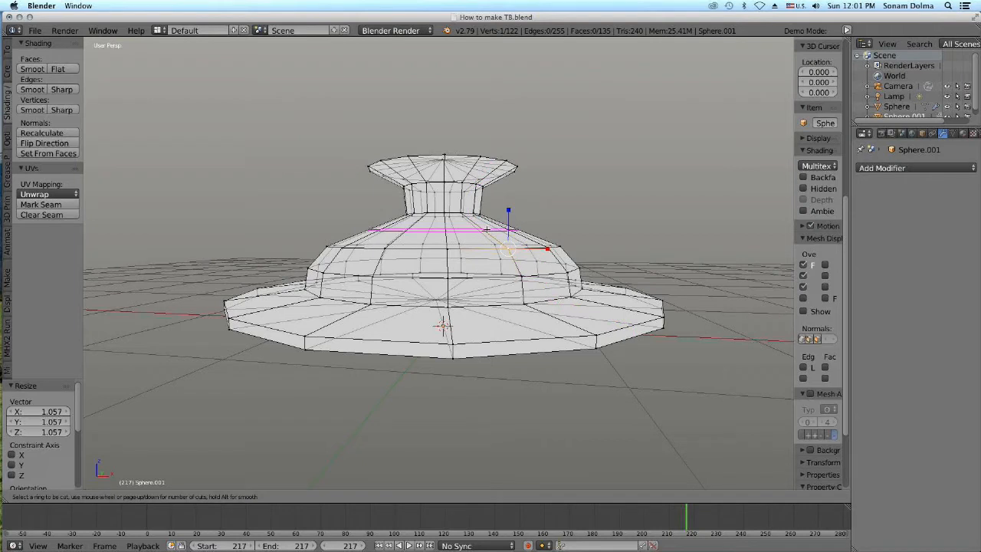
left_click(452, 229)
right_click(444, 230)
key("s")
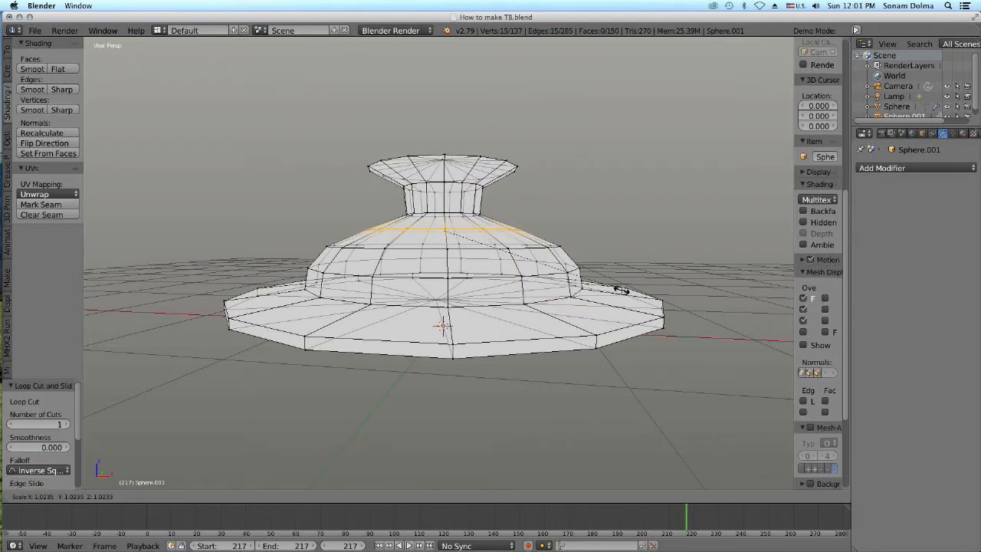
left_click(642, 285)
Step: Raise the upper dome loop by about 0.015 and scale it outward by about 1.044 to round the dome
key("g")
left_click(463, 256)
key("s")
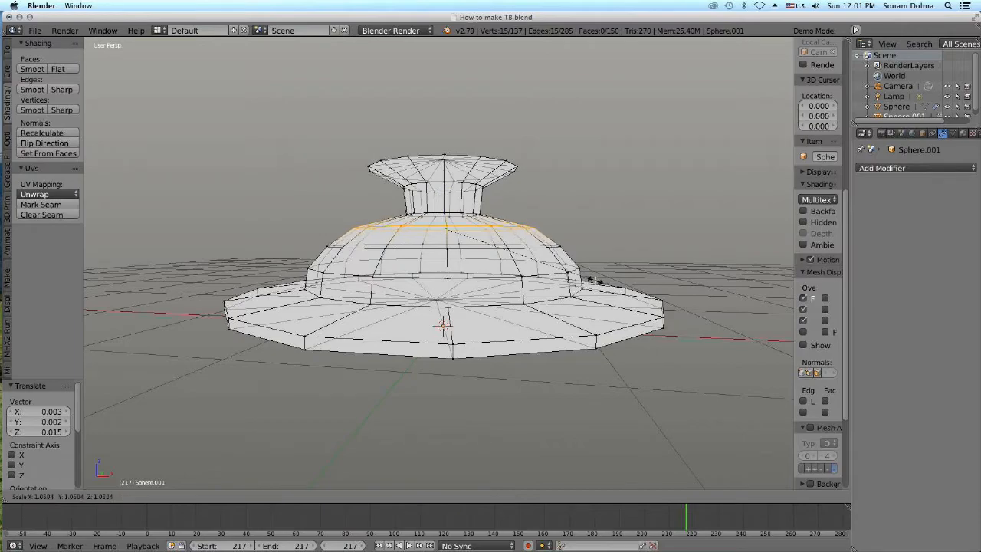
left_click(590, 281)
scroll(542, 321, "down", 3)
middle_click_drag(542, 321, 480, 383)
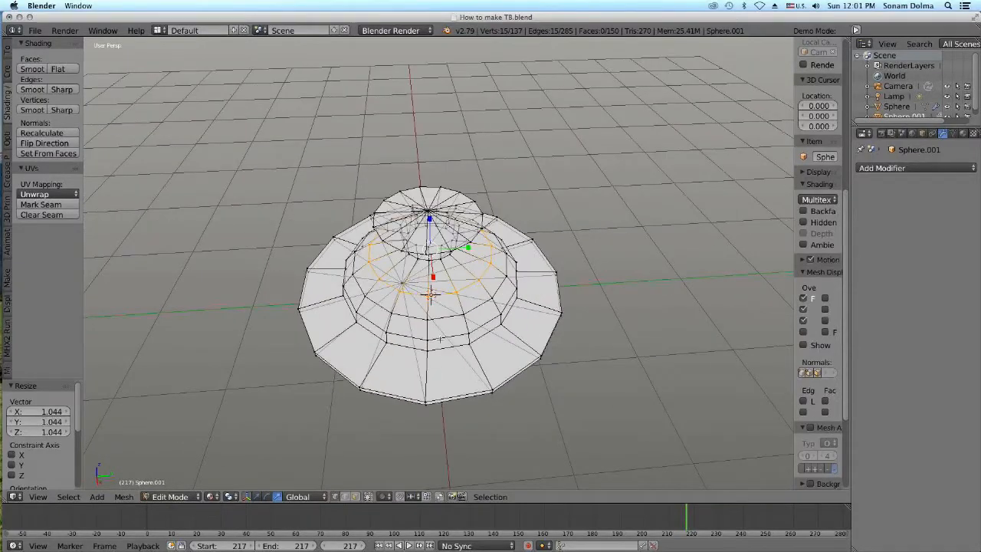
Step: Nudge a single dome vertex by about -0.015 along Y
right_click(398, 355)
key("g")
left_click(397, 355)
Step: Select the off-center vertex where the underside spokes meet and move it about 0.278 along Y to the center in top view
right_click(401, 280)
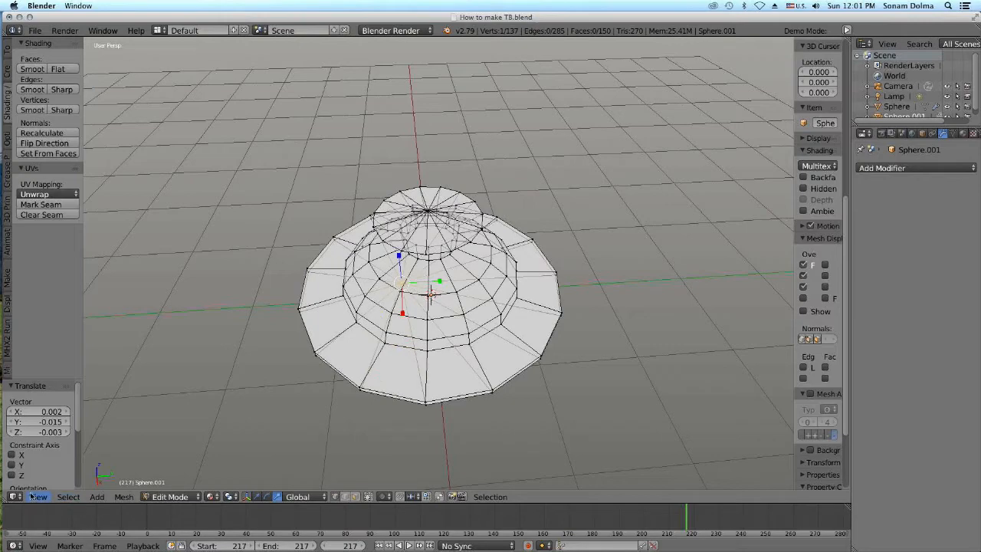
left_click(38, 497)
left_click(42, 453)
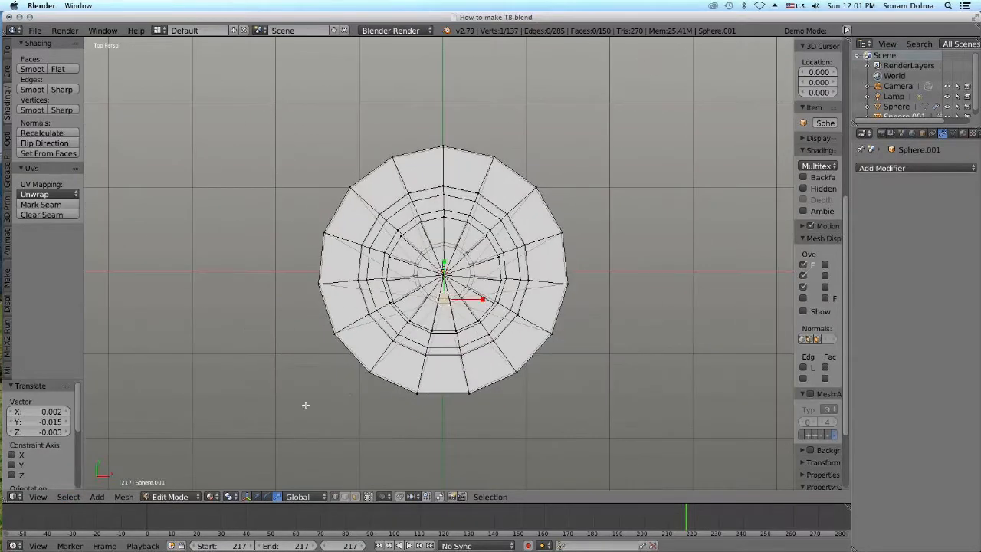
key("g")
left_click(469, 295)
middle_click_drag(469, 295, 495, 282)
scroll(495, 281, "up", 2)
scroll(443, 327, "up", 1)
scroll(441, 330, "down", 2)
scroll(438, 331, "down", 3)
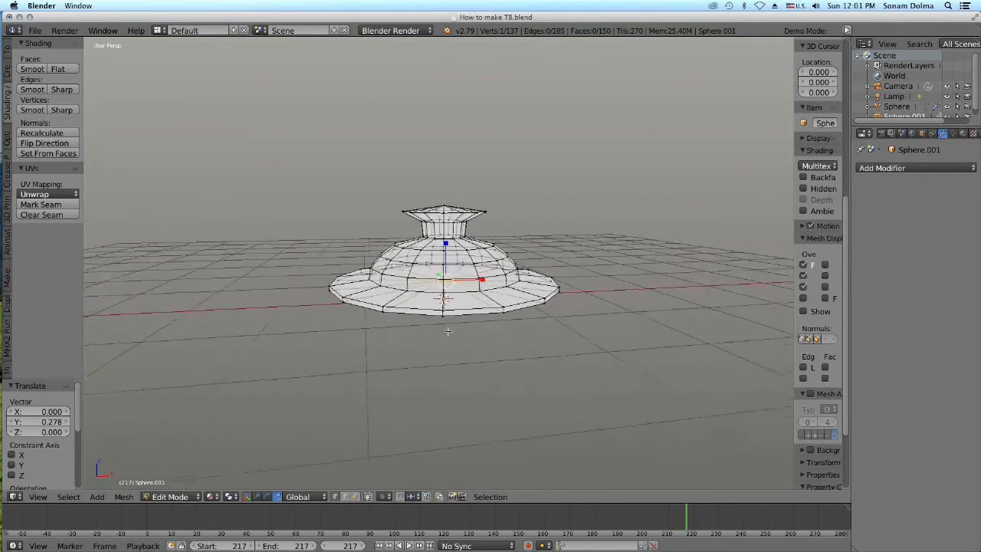
scroll(449, 328, "up", 2)
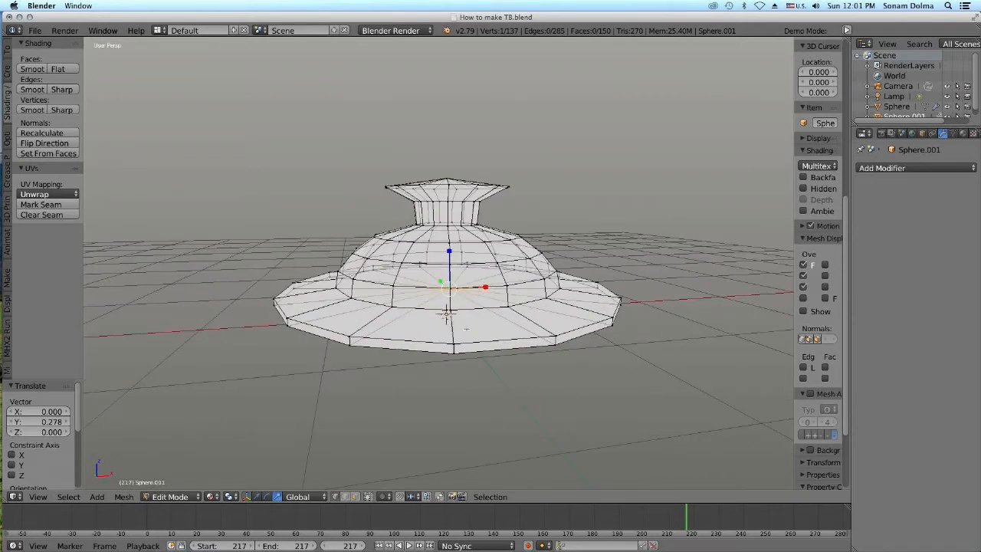
right_click(541, 328)
middle_click_drag(537, 365, 540, 281)
left_click(567, 175)
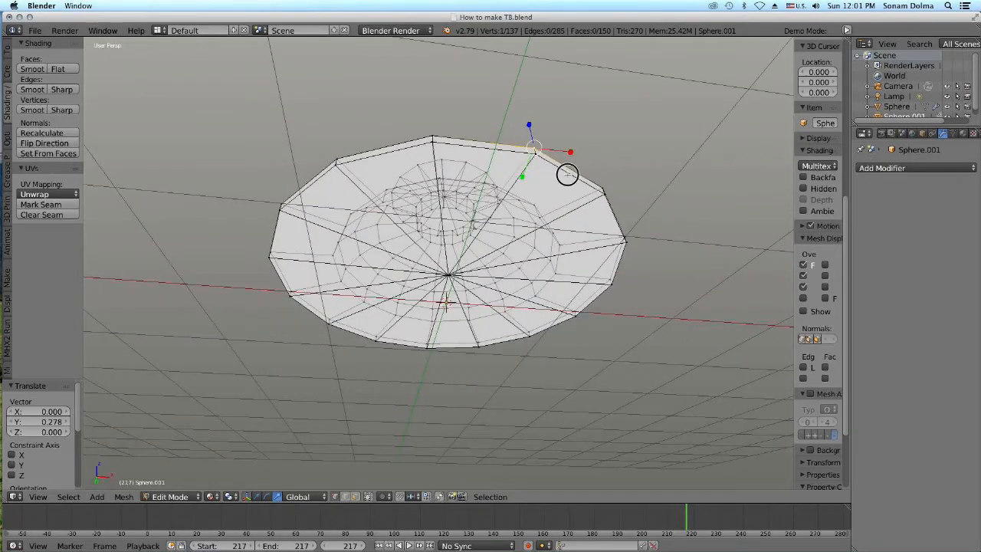
left_click(570, 172)
left_click(571, 172)
right_click(571, 172, "alt")
middle_click_drag(571, 171, 497, 269)
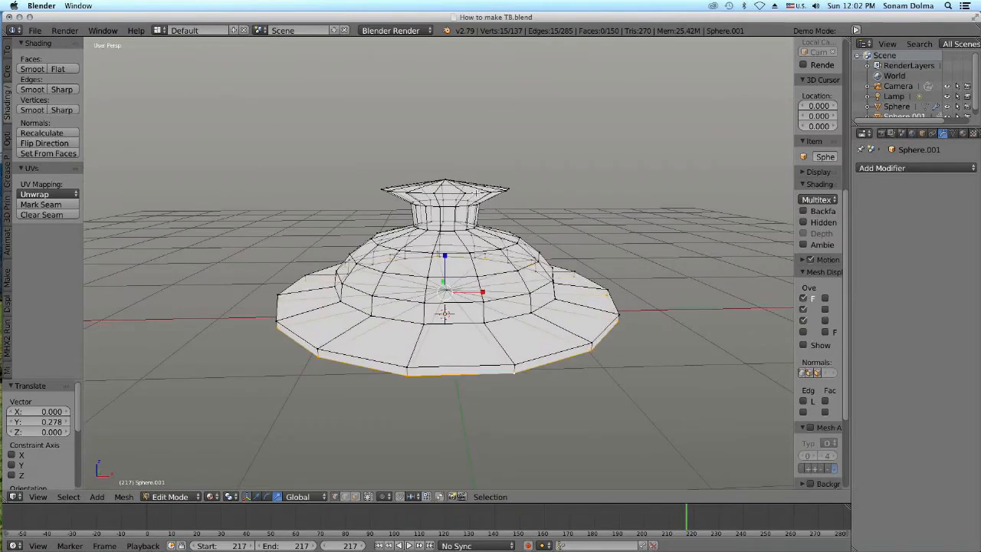
left_click(471, 193, "alt+shift")
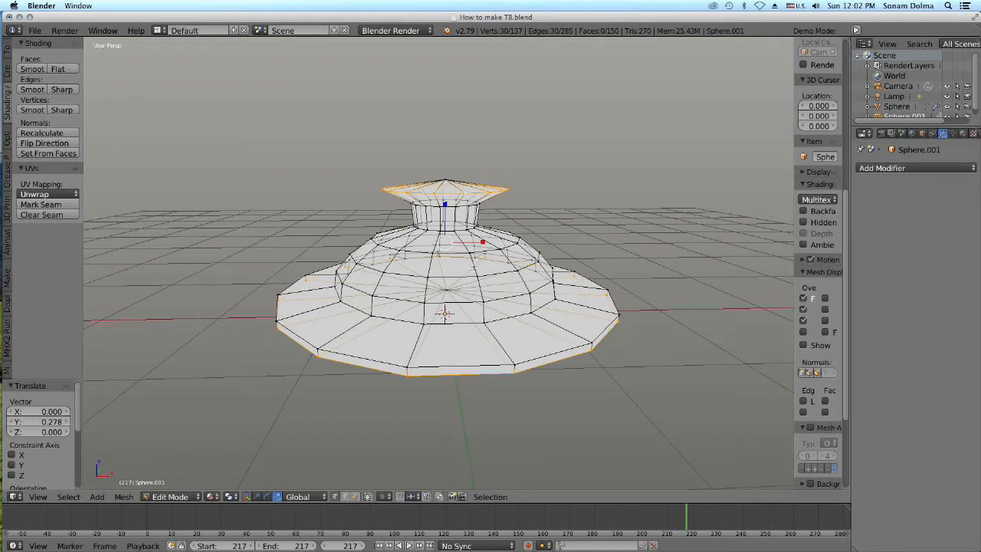
right_click(474, 267, "alt+shift")
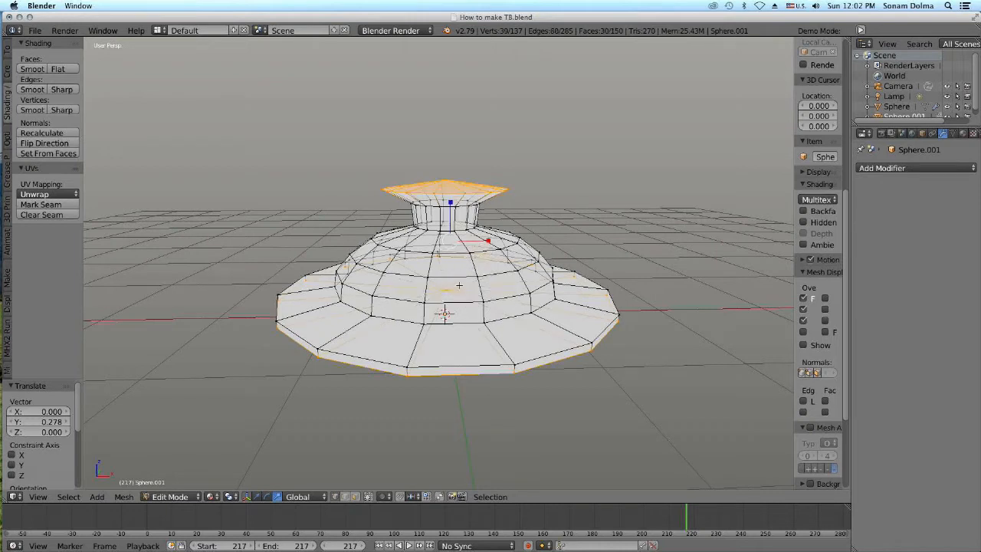
right_click(451, 288)
right_click(483, 276)
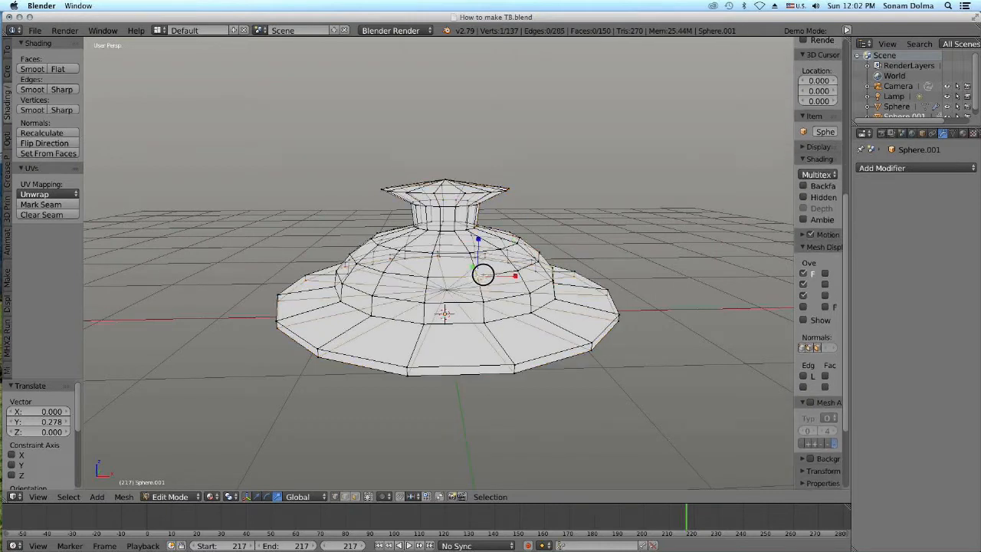
right_click(504, 374, "alt")
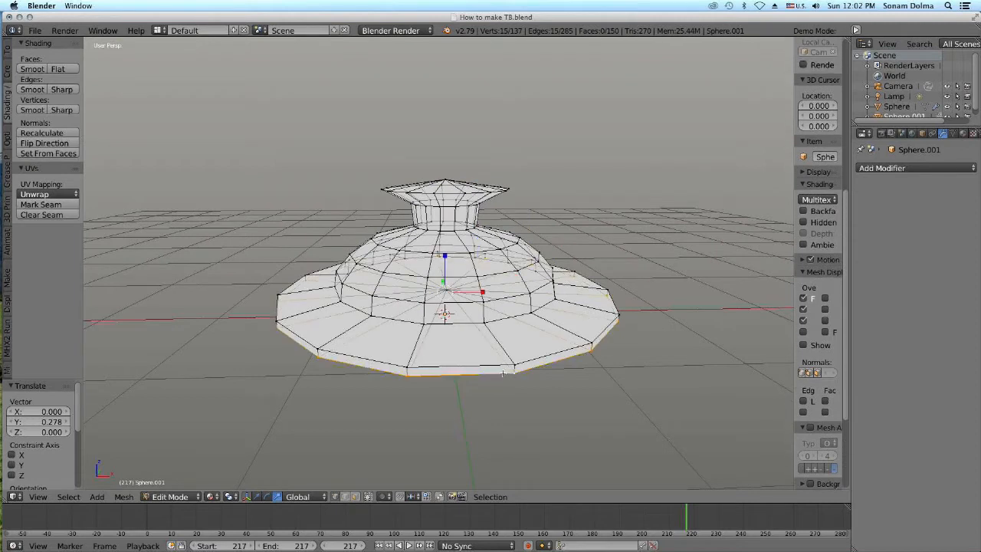
right_click(449, 191, "alt+shift")
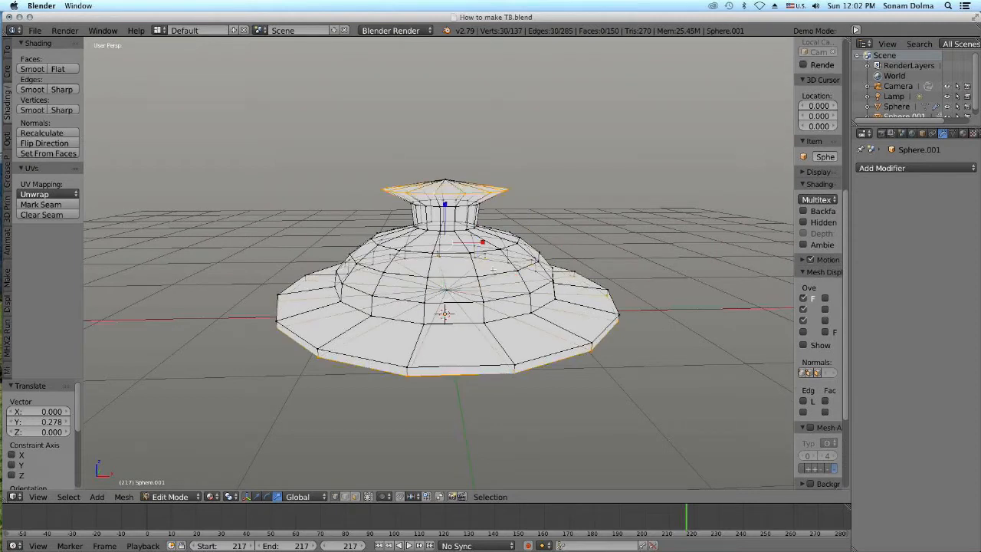
right_click(480, 286, "alt+shift")
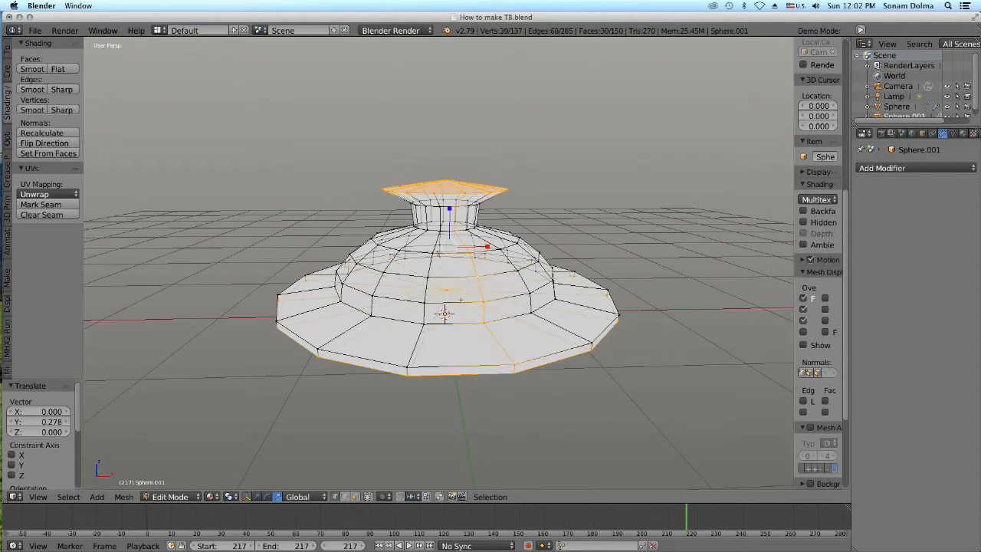
Step: Mark seams along the brim's lower outer edge loop and the rim loop of the top knob
right_click(484, 373, "alt")
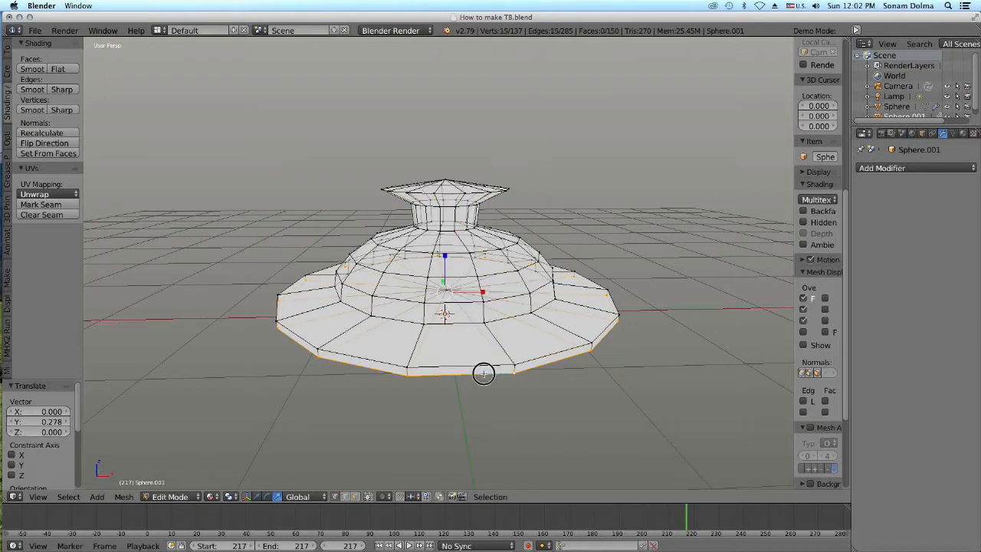
right_click(471, 192, "alt+shift")
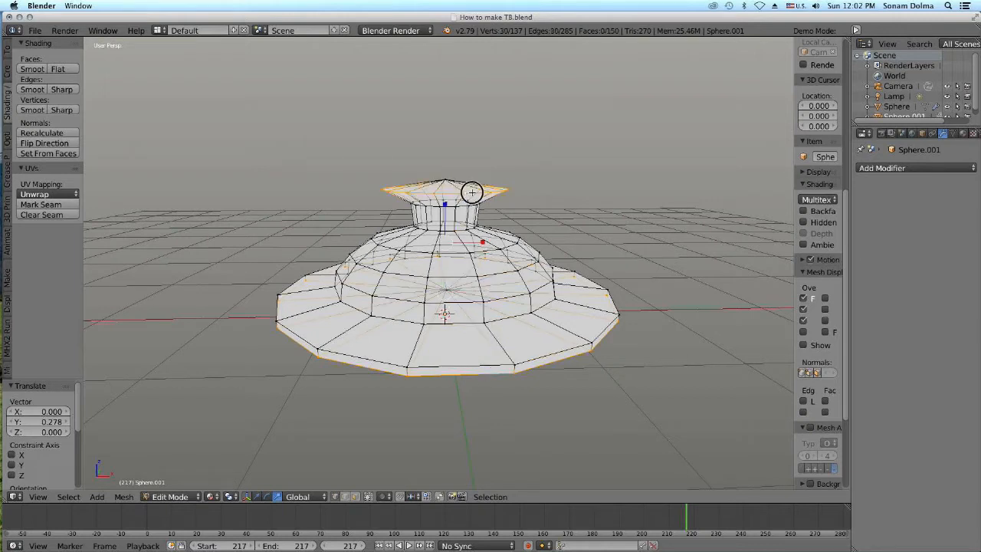
left_click(48, 205)
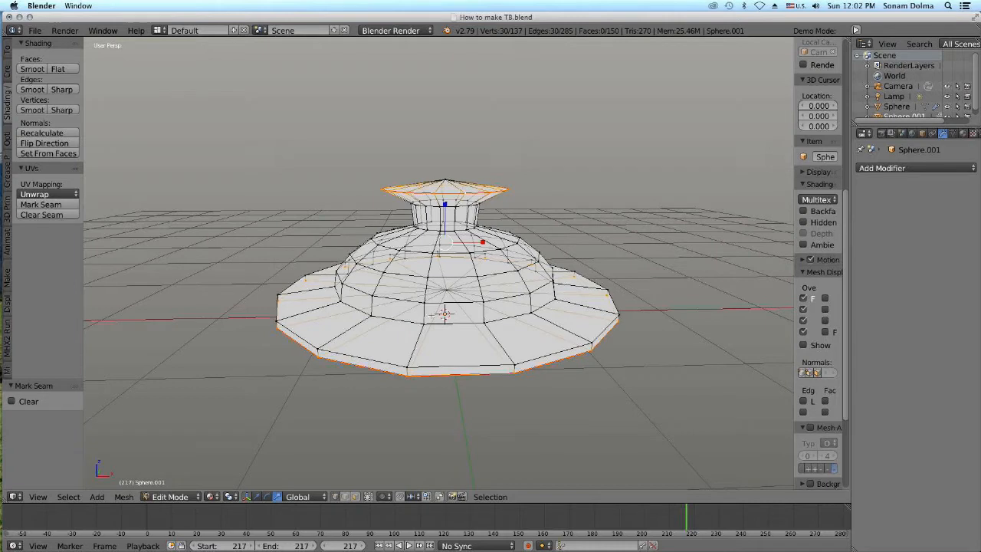
Step: Mark a seam along one vertical edge line running from the brim up to the knob and return to Object Mode
right_click(496, 340, "alt")
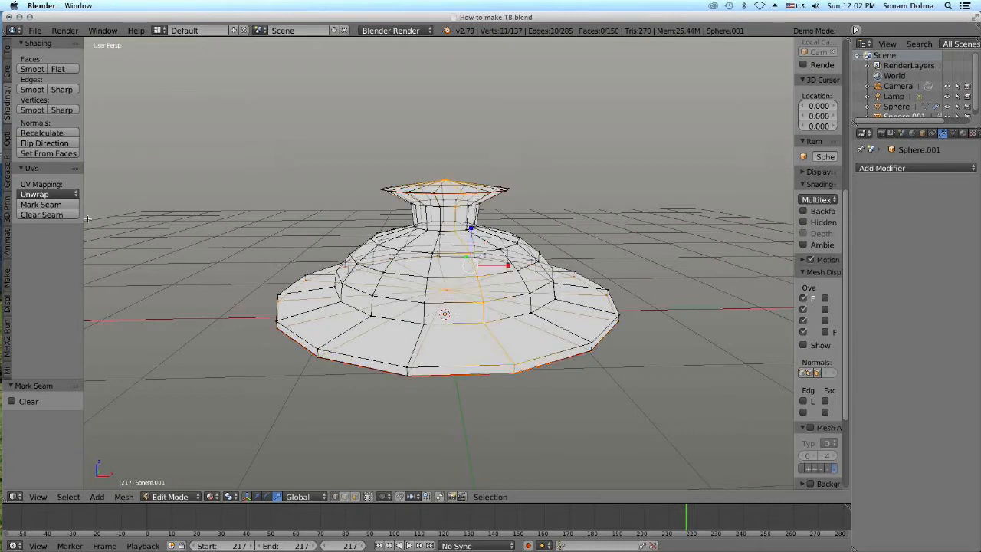
left_click(41, 204)
left_click(170, 496)
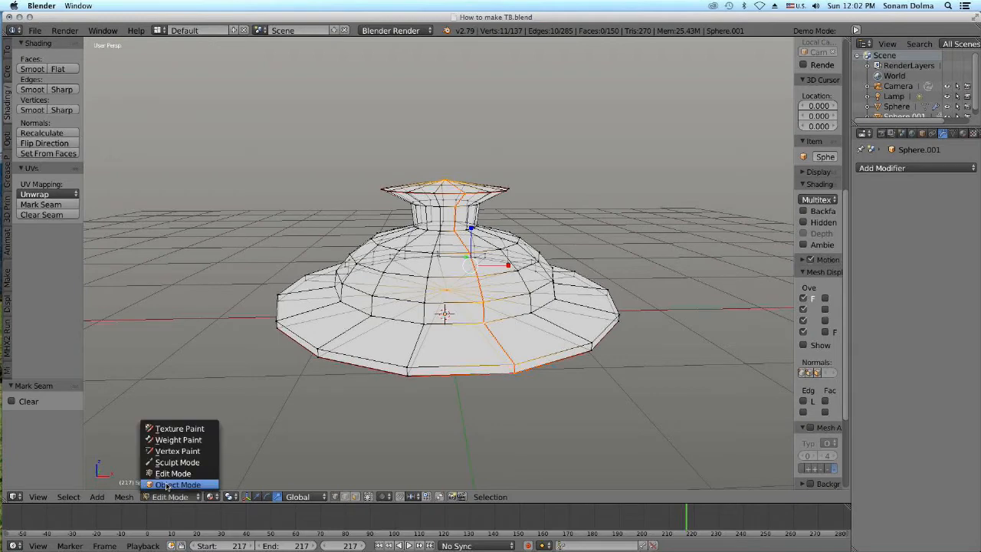
left_click(172, 498)
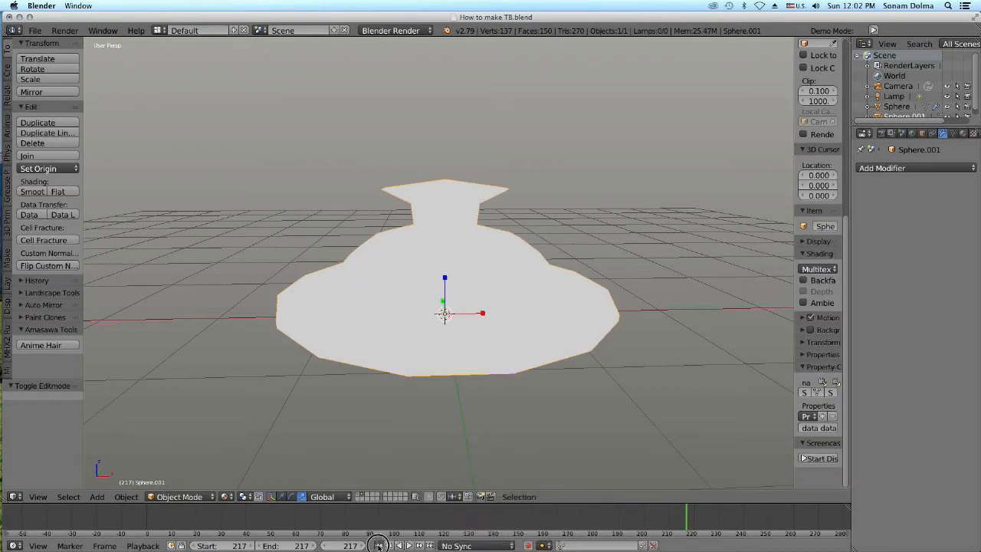
Step: Set the animation start frame to 0 and the current frame to 1
left_click_drag(18, 532, 477, 546)
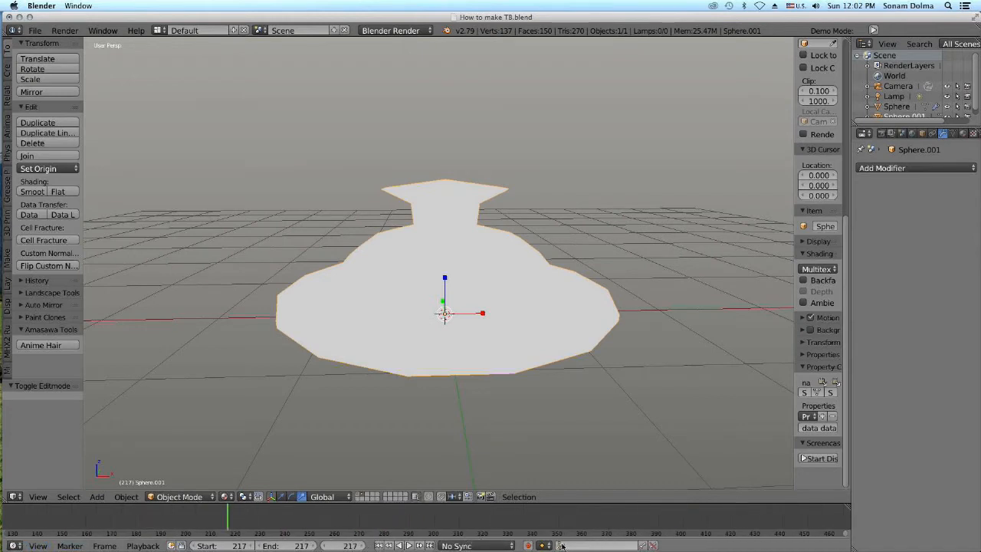
left_click_drag(845, 534, 272, 535)
scroll(371, 524, "down", 8)
scroll(376, 511, "down", 10)
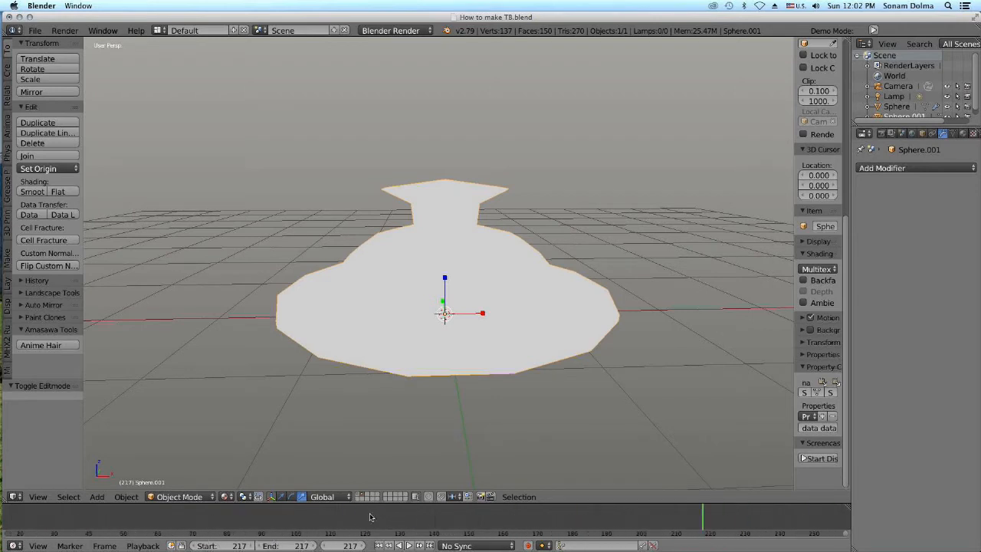
scroll(369, 518, "down", 3)
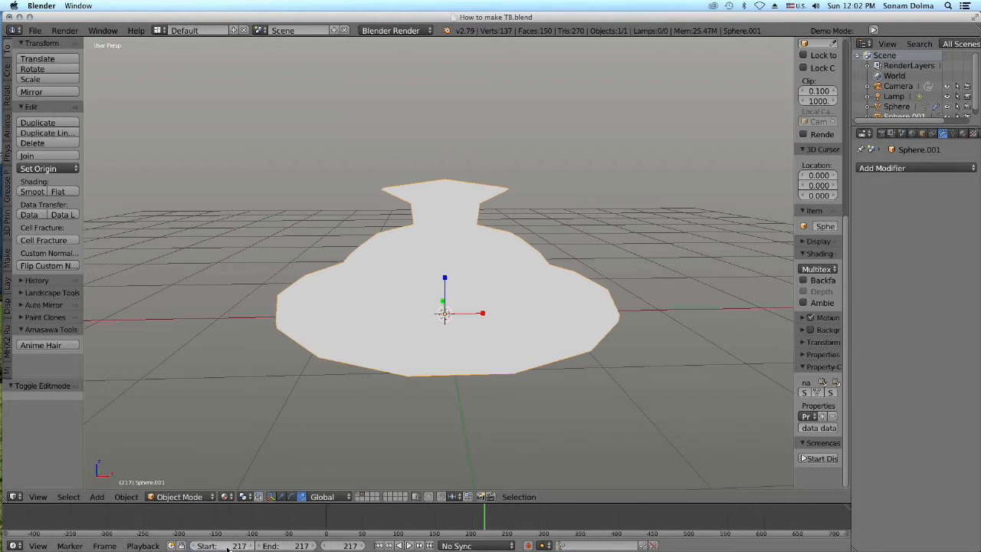
left_click_drag(245, 547, 6, 537)
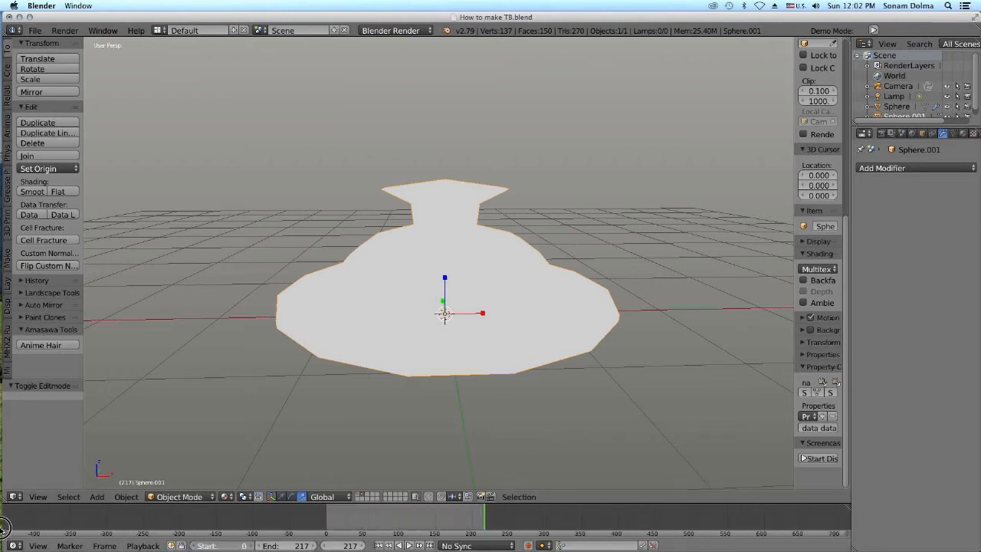
left_click(326, 529)
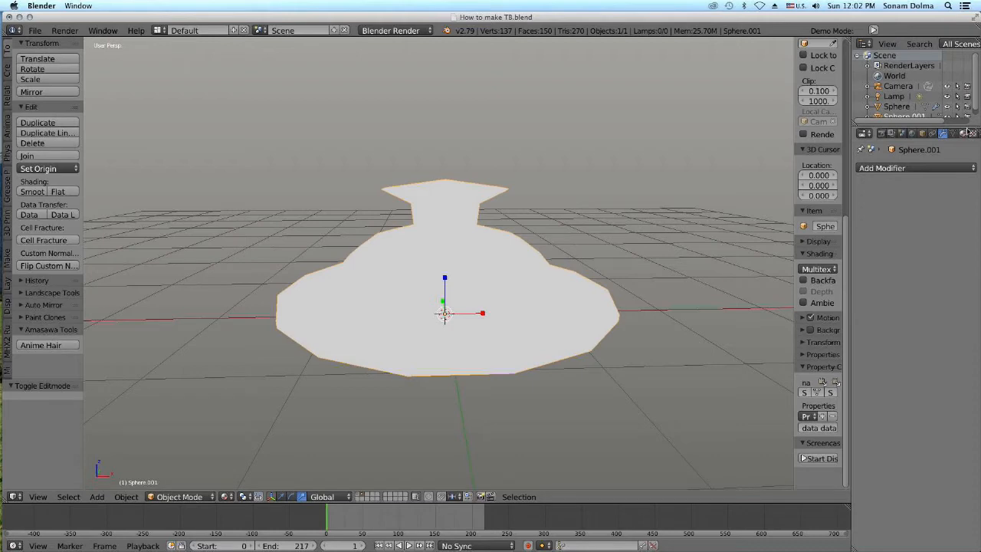
Step: Give the dome piece a new material and add a new texture to it
left_click(964, 133)
left_click(889, 202)
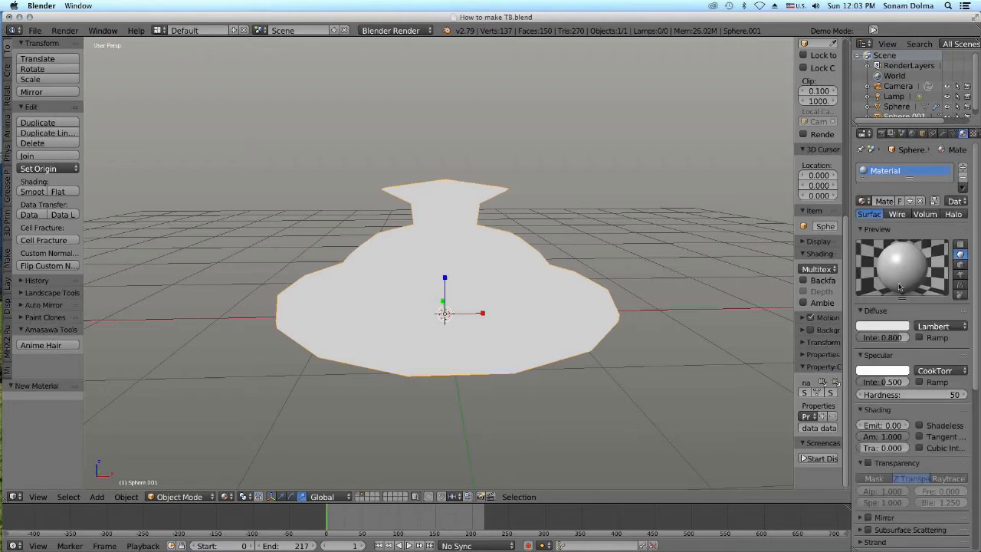
left_click(974, 133)
left_click(899, 246)
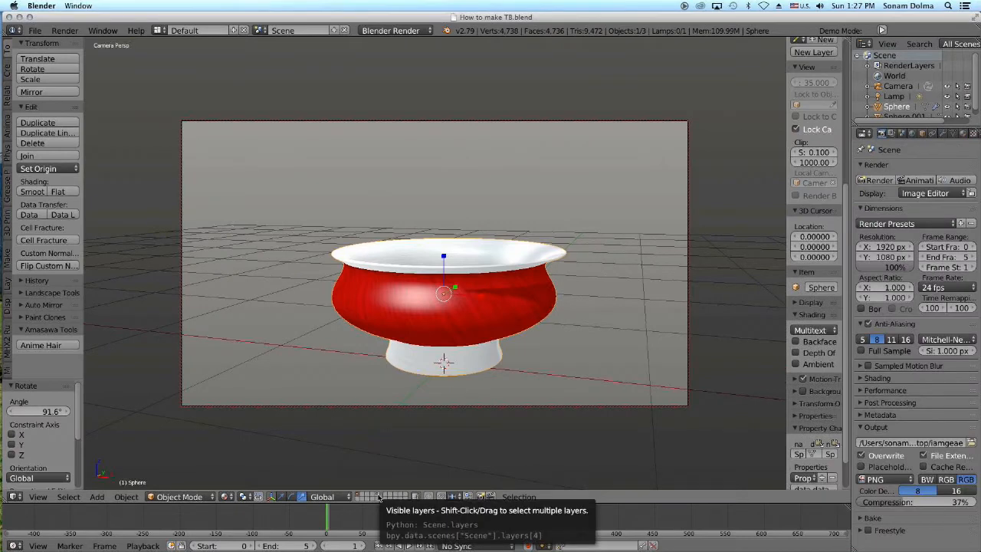
Step: Show the layer holding the dome piece, select the dome and remove its Material.002 slot
left_click(379, 498)
right_click(458, 265)
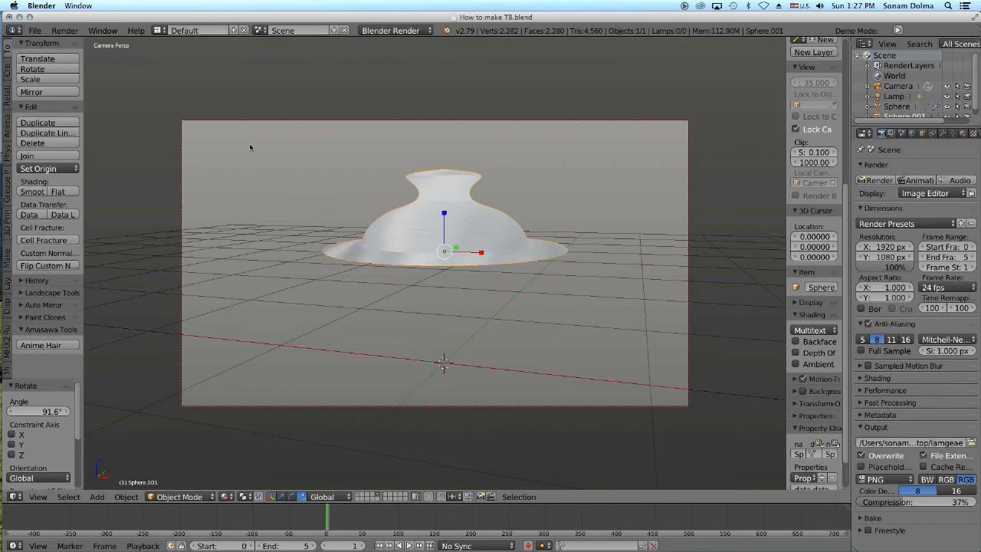
left_click(963, 132)
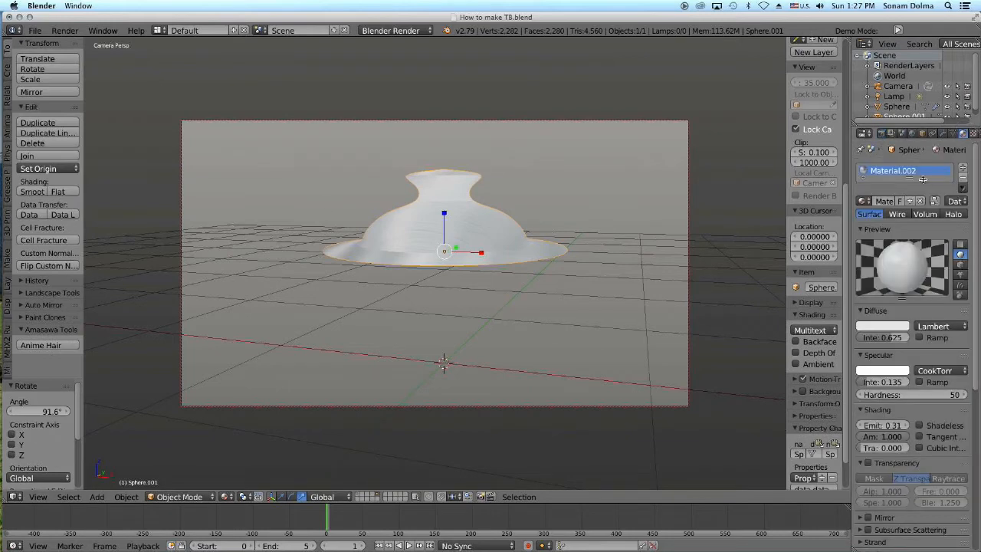
left_click(964, 177)
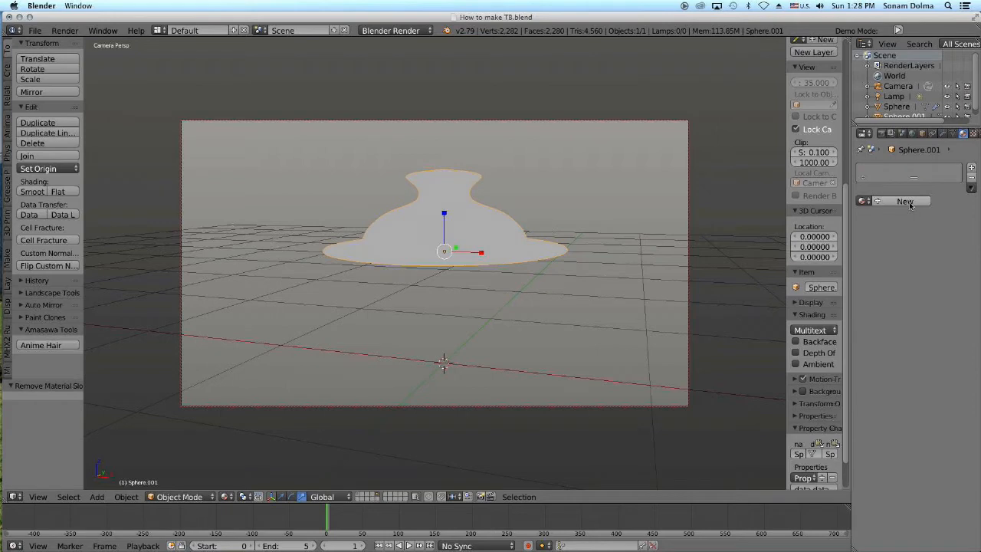
left_click(180, 497)
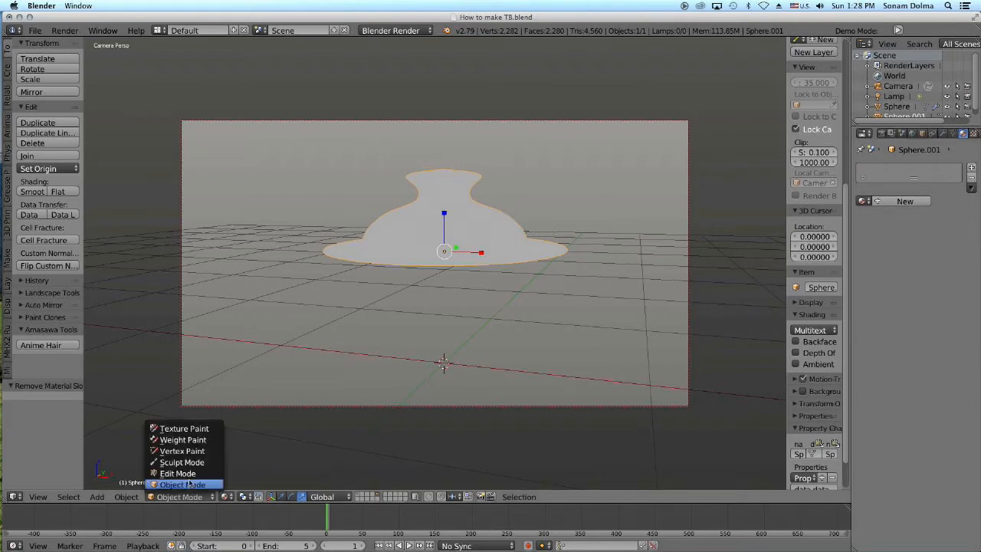
left_click(188, 473)
left_click(182, 497)
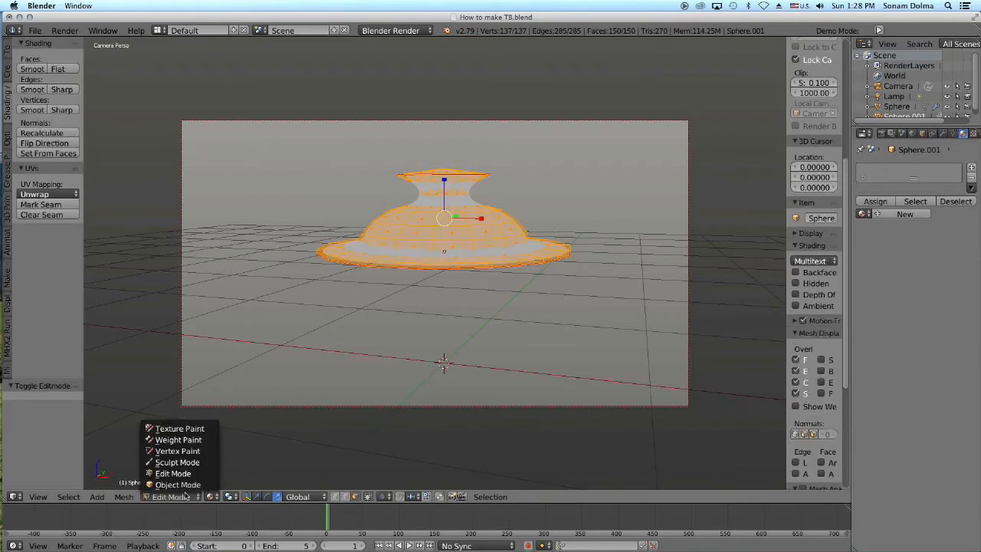
left_click(182, 485)
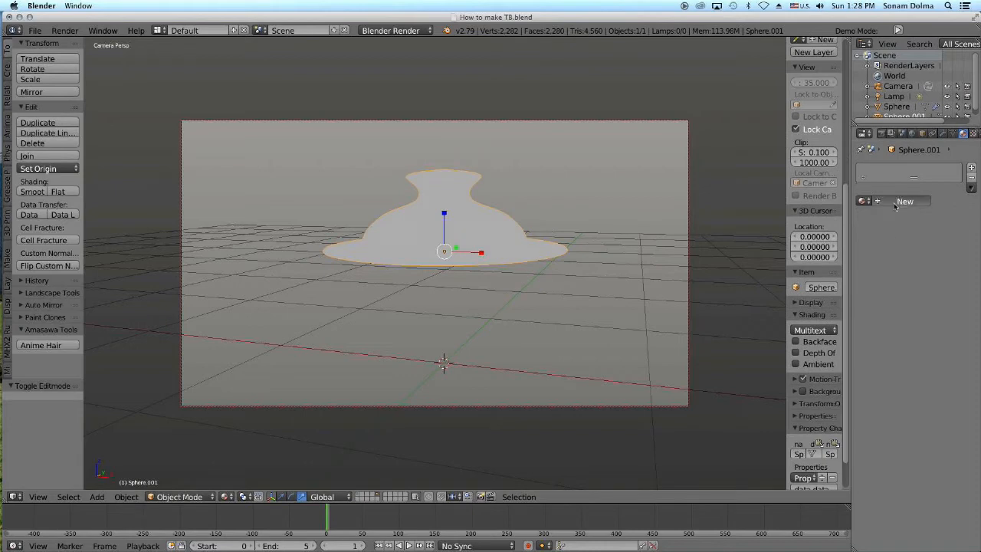
Step: Give the dome piece a fresh material and add a new texture to it
left_click(895, 202)
left_click(973, 133)
left_click(915, 246)
Step: Load the brushed-metal image Untitled.png from the Desktop into the dome's texture, browsing the files as thumbnails
left_click(930, 409)
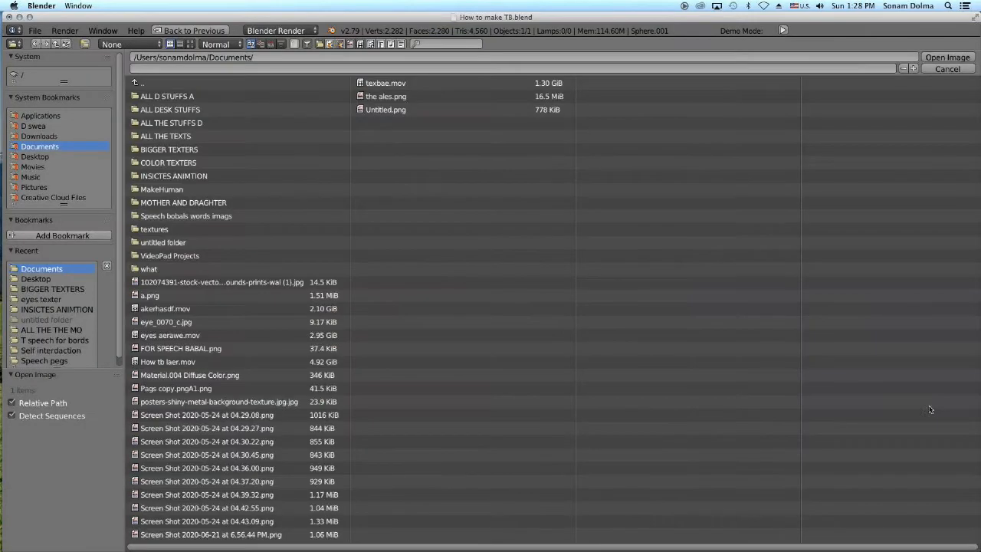
left_click(43, 158)
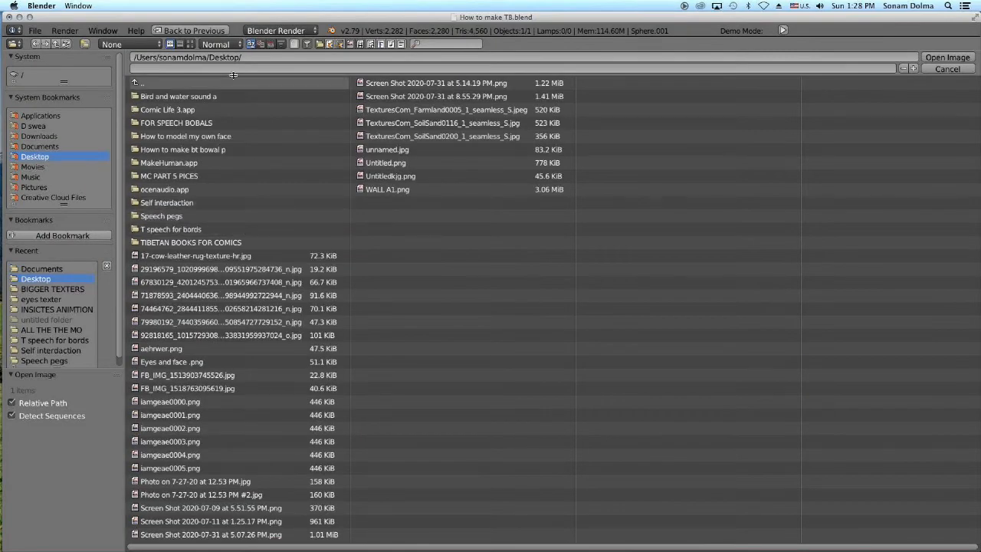
left_click(190, 43)
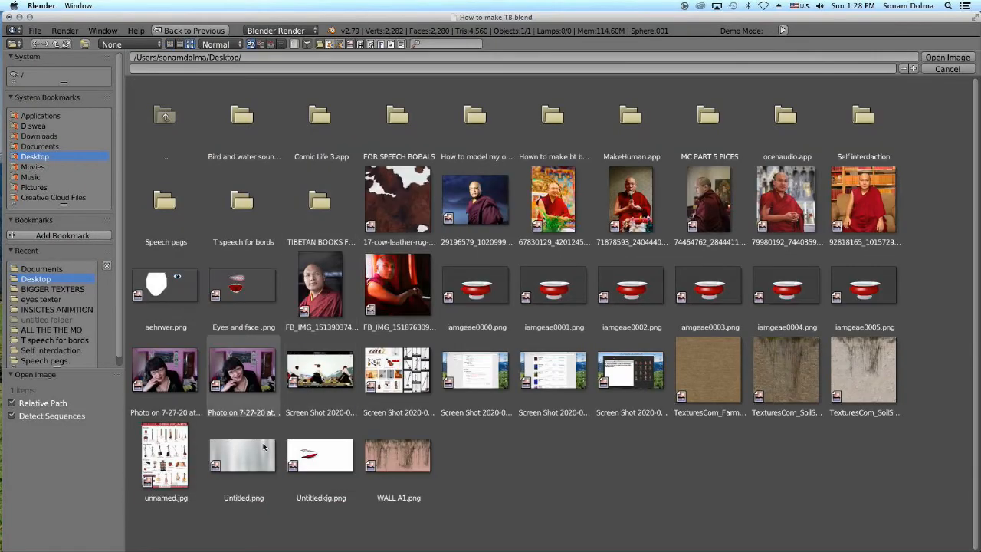
left_click(266, 434)
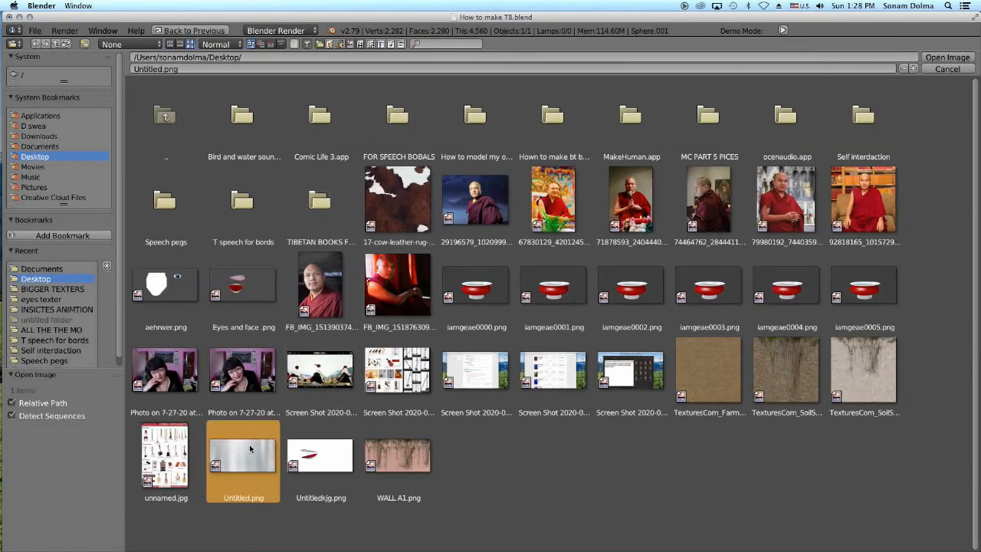
left_click(947, 58)
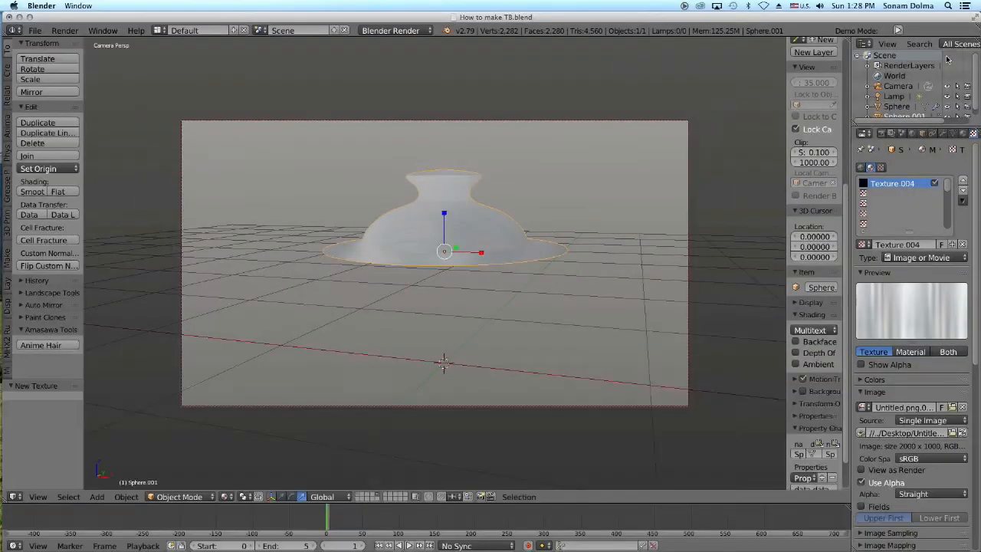
Step: Put the dome in Edit Mode, split the 3D view in two and turn the new half into a UV/Image Editor
left_click(227, 497)
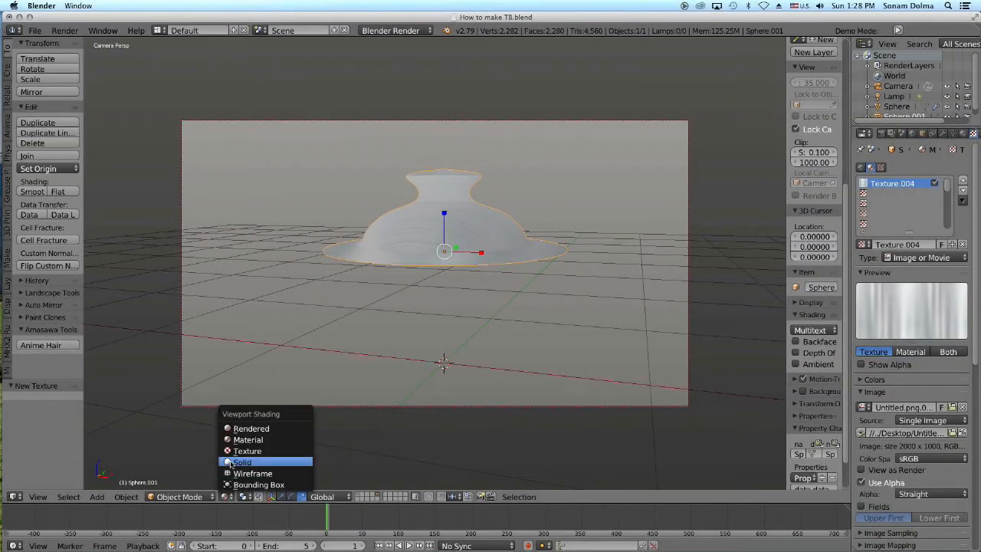
left_click(179, 497)
left_click(184, 473)
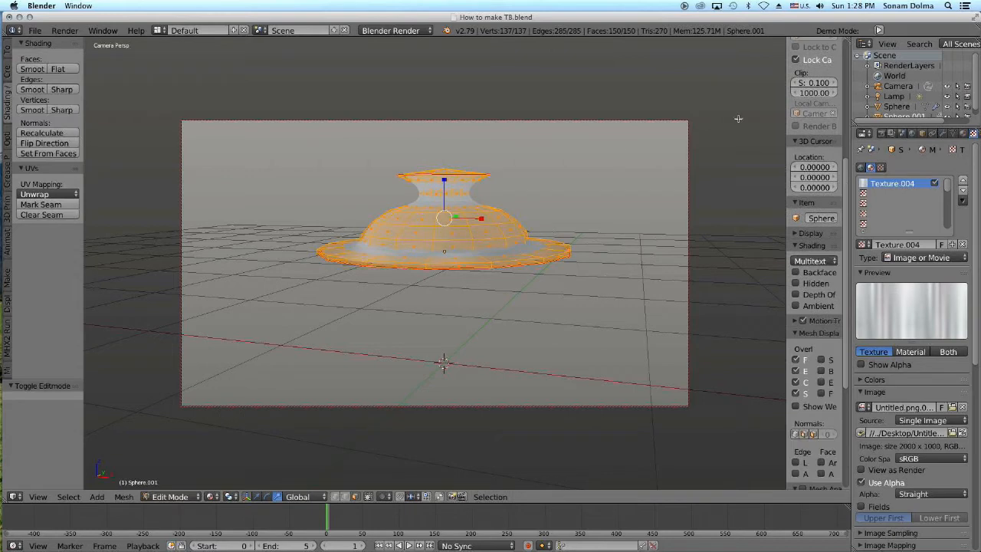
left_click_drag(847, 42, 473, 46)
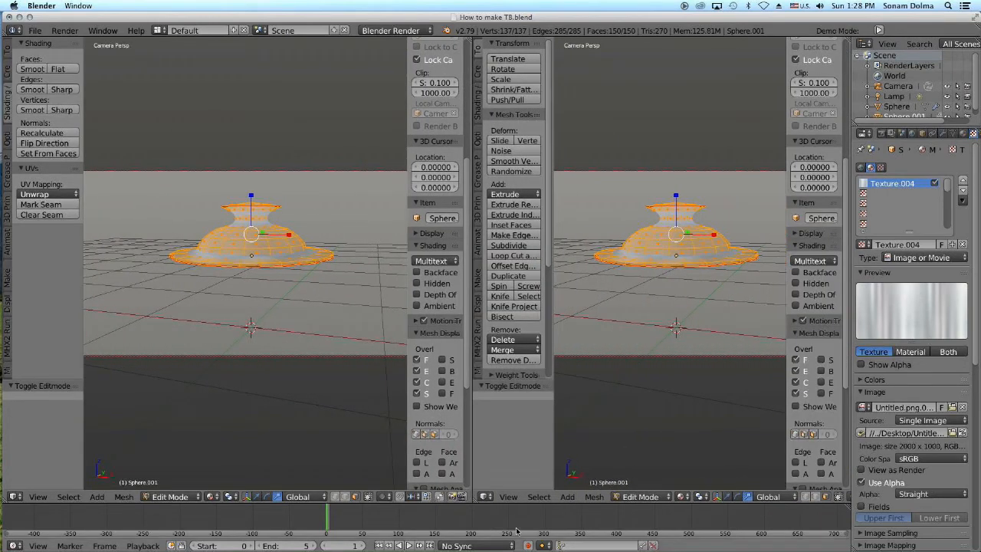
left_click(488, 497)
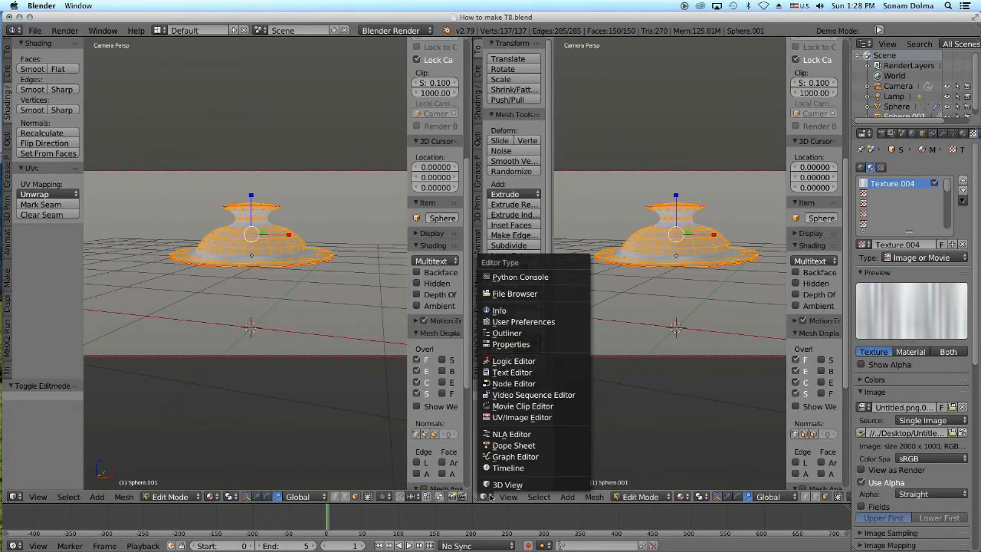
left_click(502, 418)
Step: Display the Untitled.png.001 image in the UV editor and unwrap the whole dome mesh
scroll(568, 375, "down", 4)
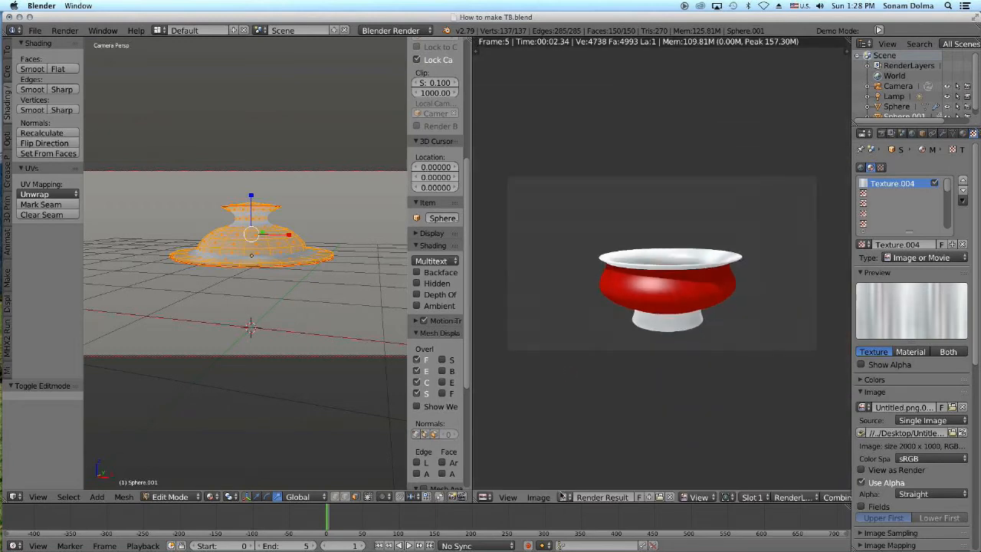
left_click(563, 497)
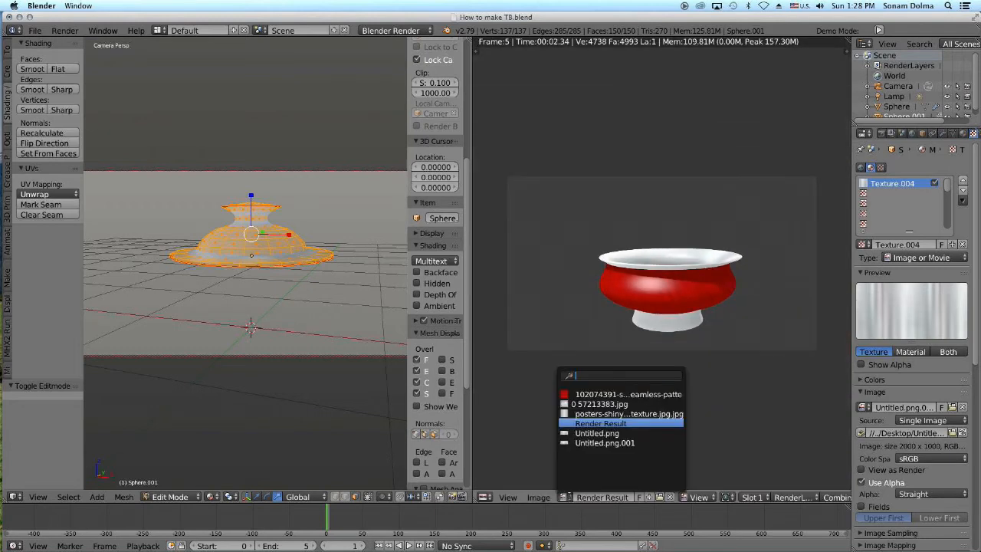
left_click(581, 443)
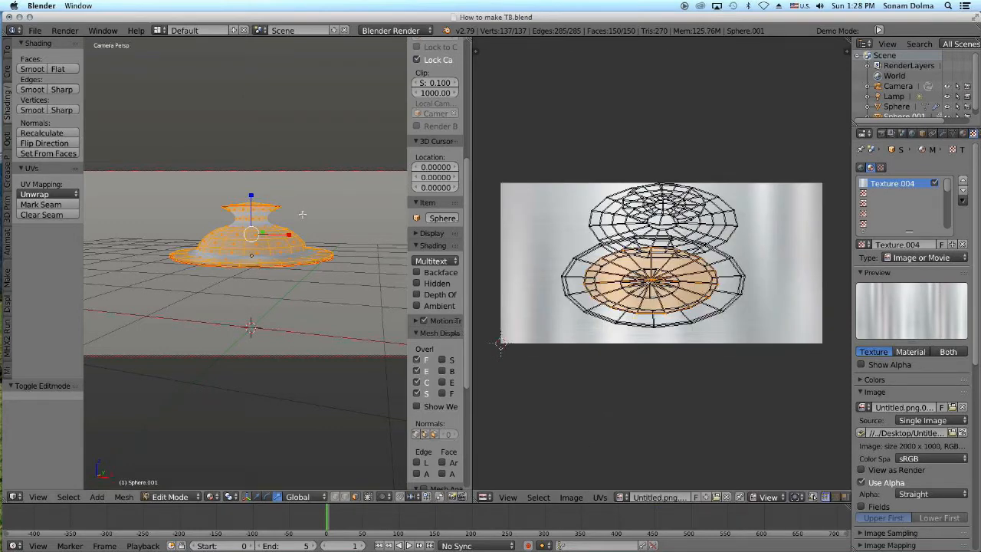
key("u")
left_click(311, 205)
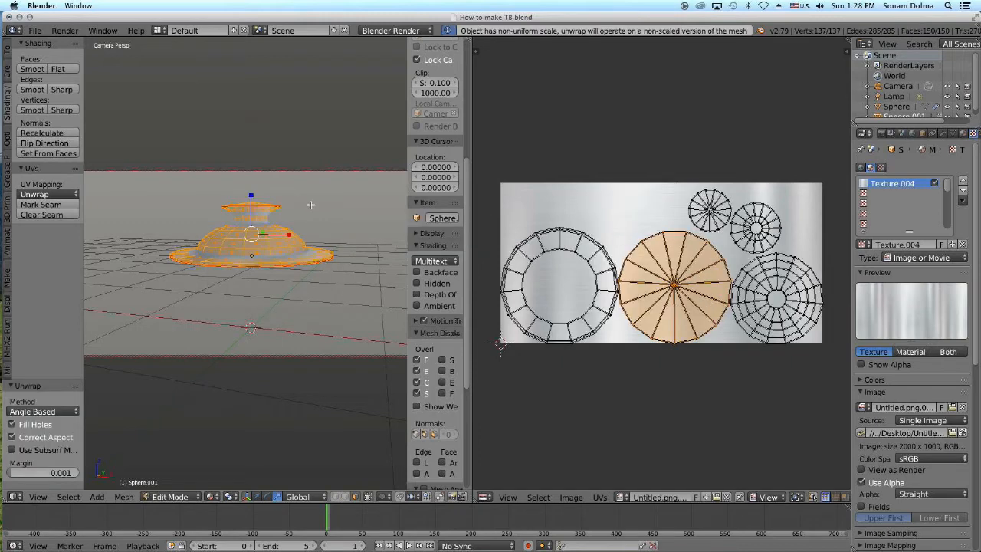
Step: Select the brim ring and the large disc UV islands and move them above the metal image
right_click(598, 330)
right_click(598, 329)
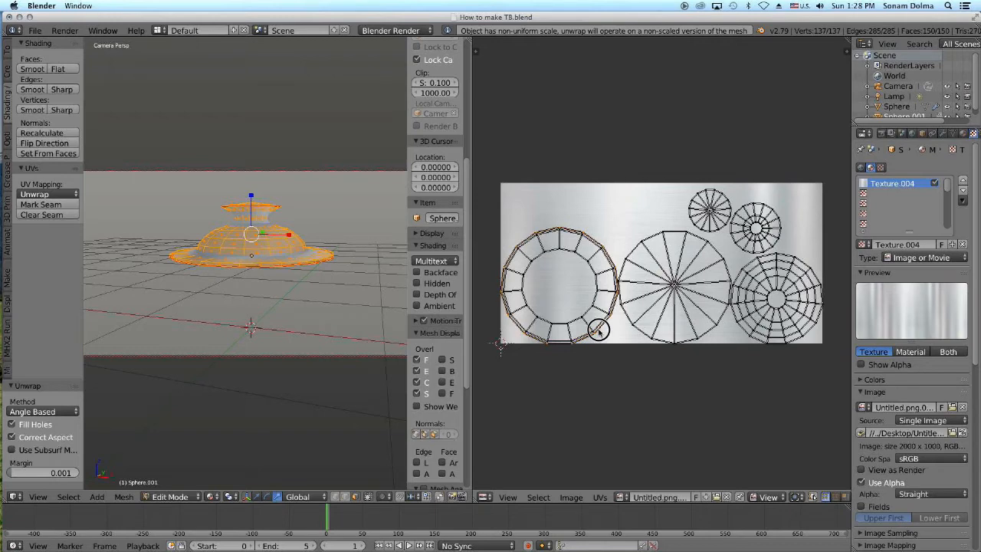
key("l")
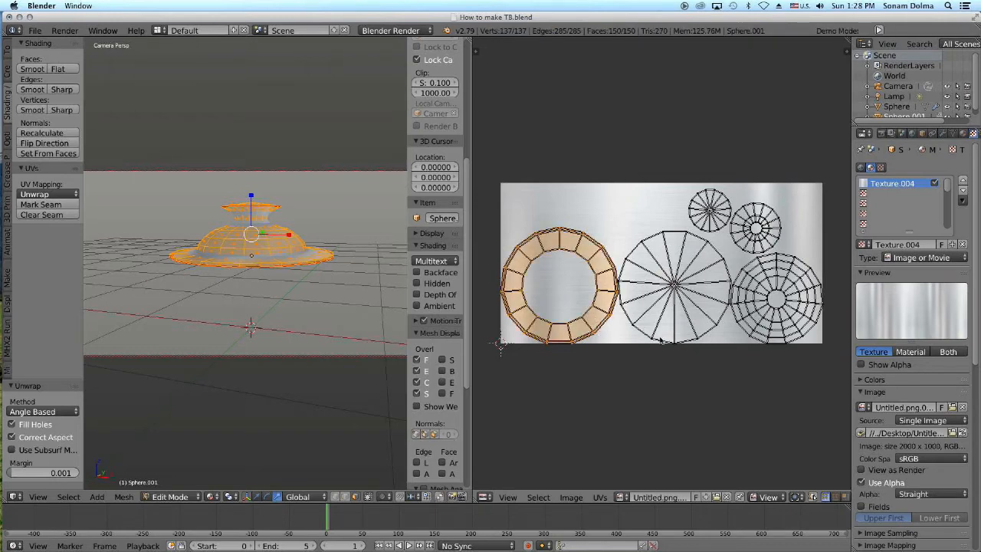
left_click(678, 285)
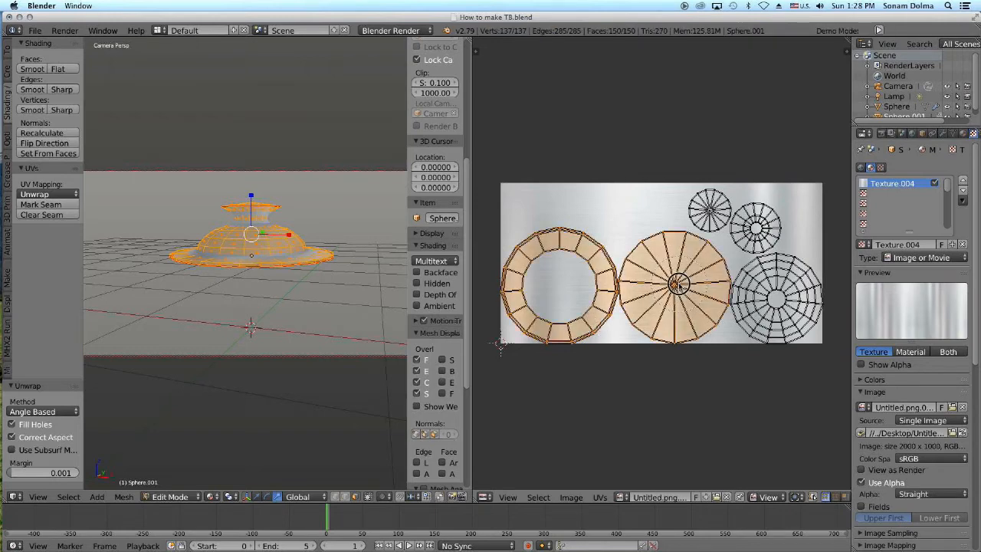
right_click(673, 343)
key("g")
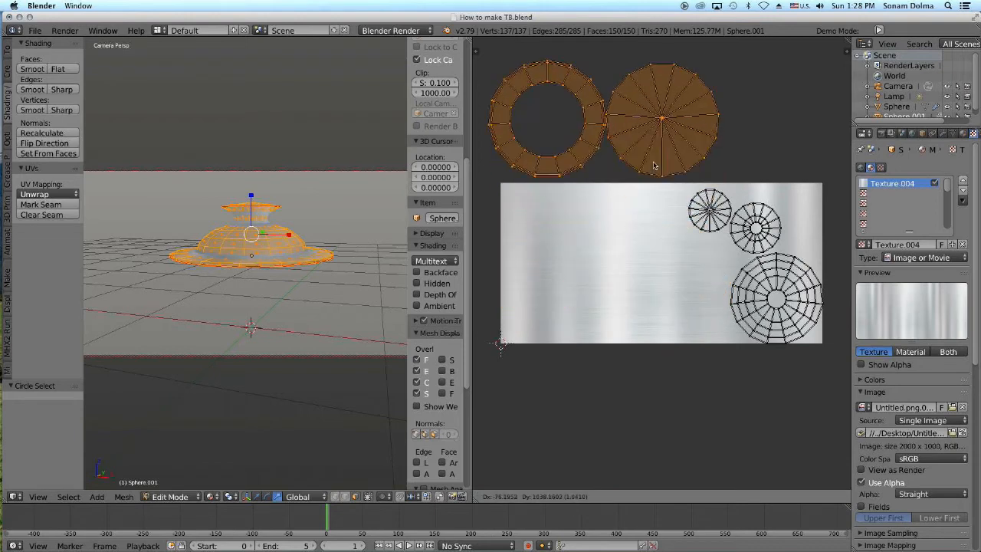
left_click(683, 165)
Step: Select the large webbed dome UV island, move it to about the middle of the metal image and deselect it
right_click(775, 315)
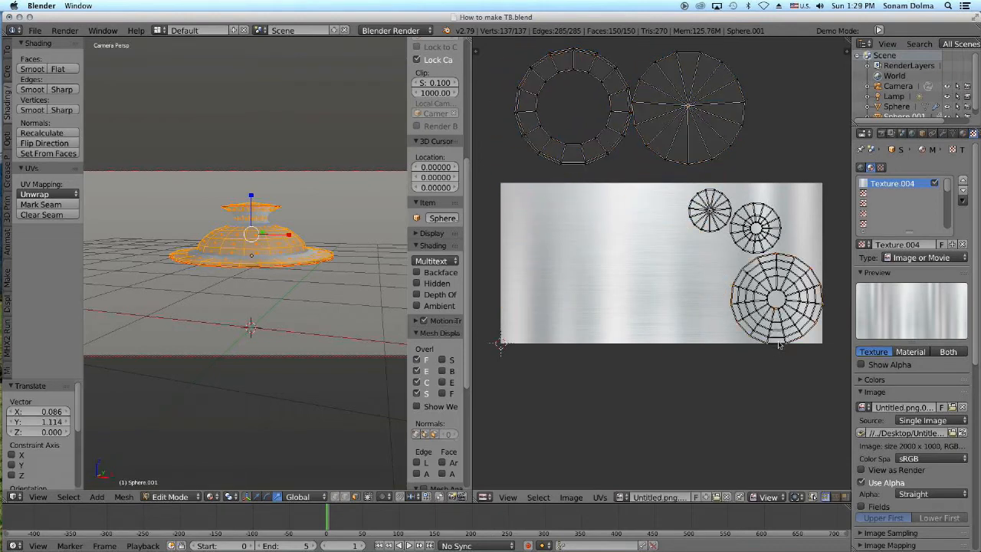
right_click(772, 334, "alt+shift")
key("c")
scroll(776, 341, "up", 5)
mouse_move(766, 305)
left_mouse_down()
mouse_move(778, 288)
mouse_move(789, 317)
left_mouse_up()
right_click(785, 338)
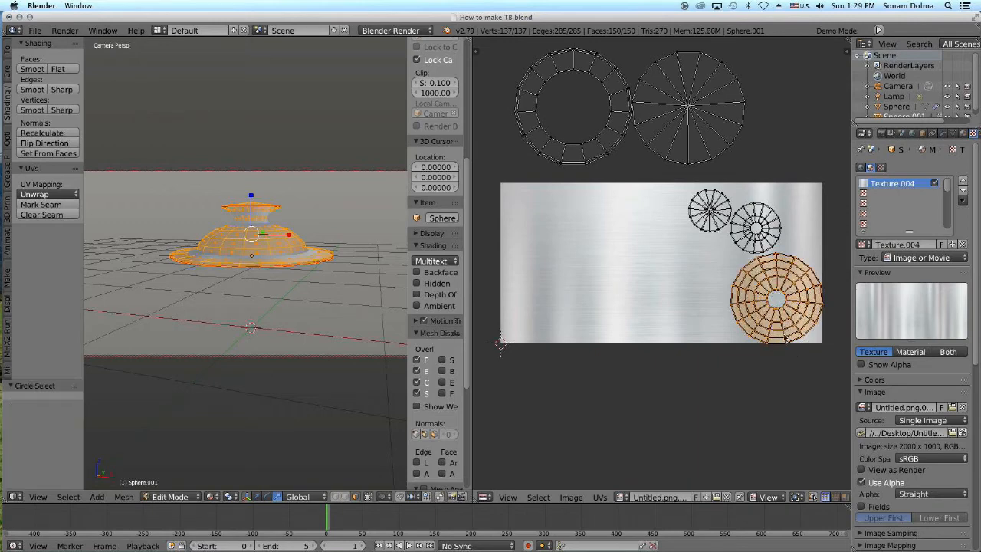
key("g")
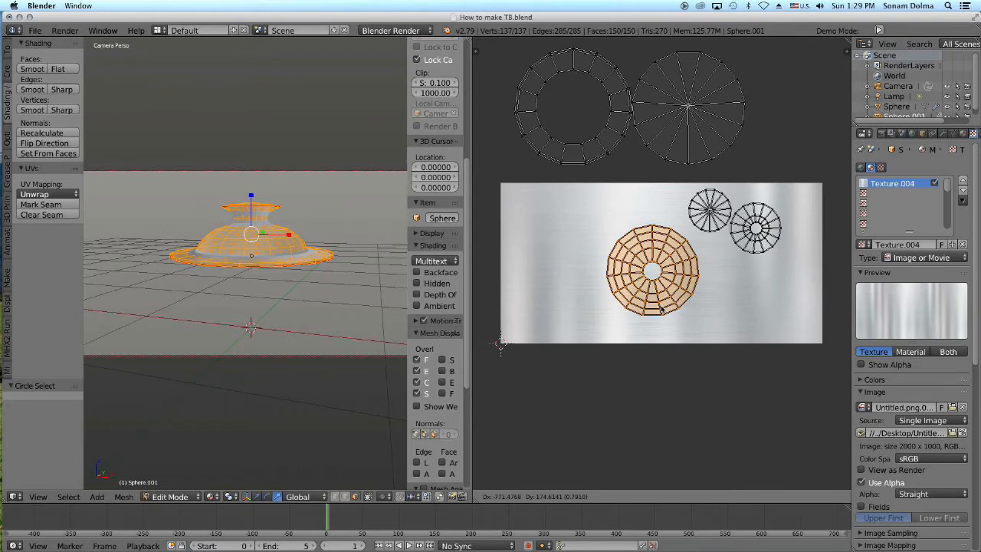
left_click(661, 306)
key("a")
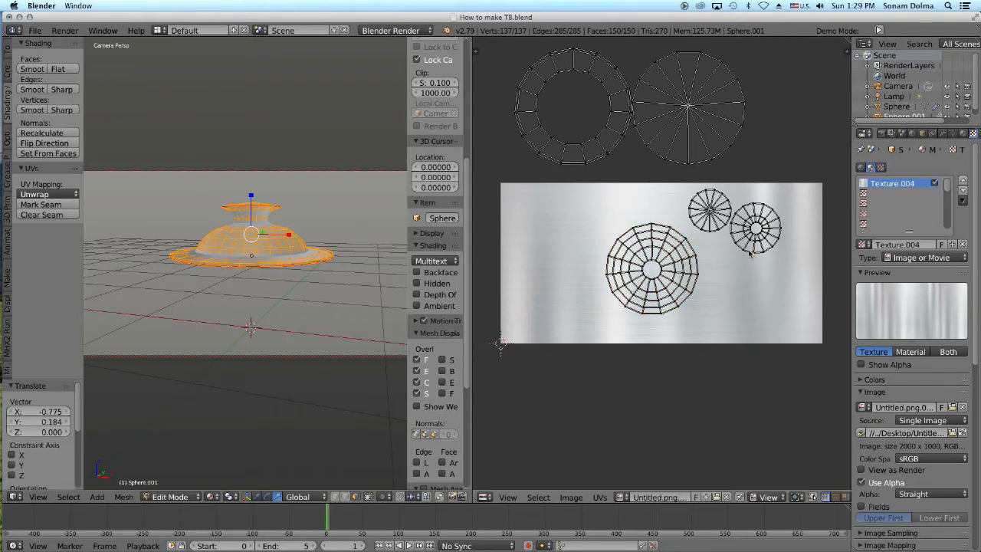
Step: Move the small open-centred UV island onto the centre of the dome island
right_click(750, 253, "alt")
key("l")
left_click(759, 230)
right_click(771, 268)
key("g")
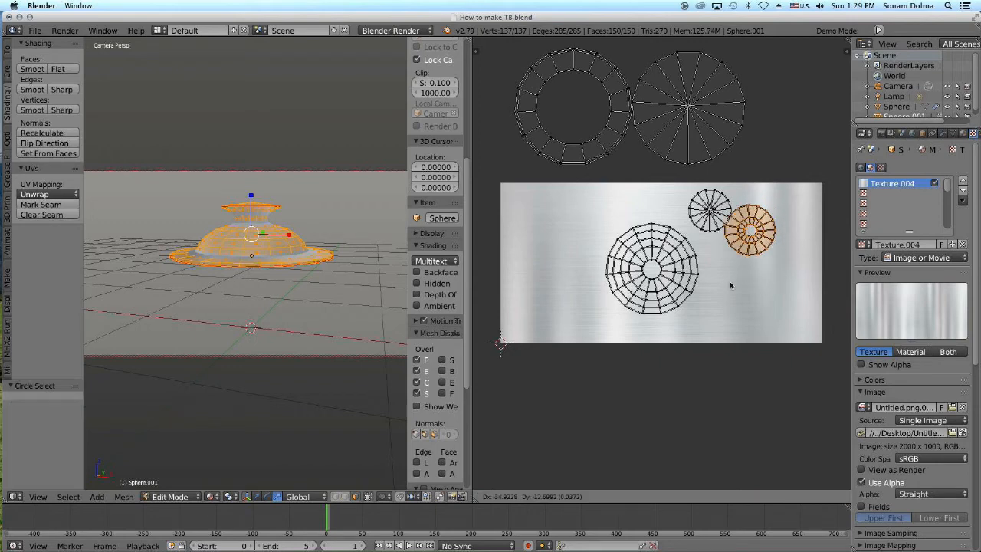
left_click(660, 316)
Step: Move the brim ring UV island back over the dome island and scale it down to about 0.906
right_click(592, 161)
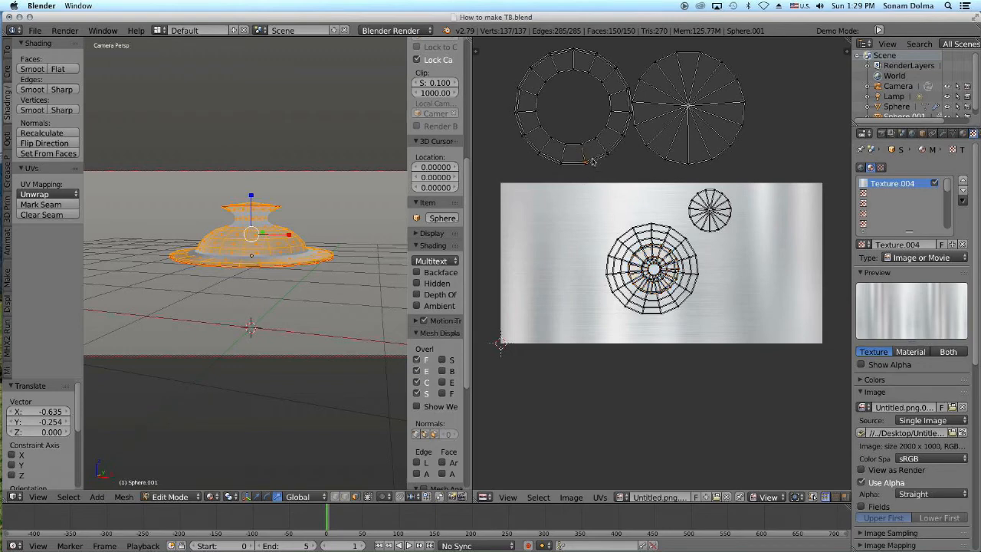
key("l")
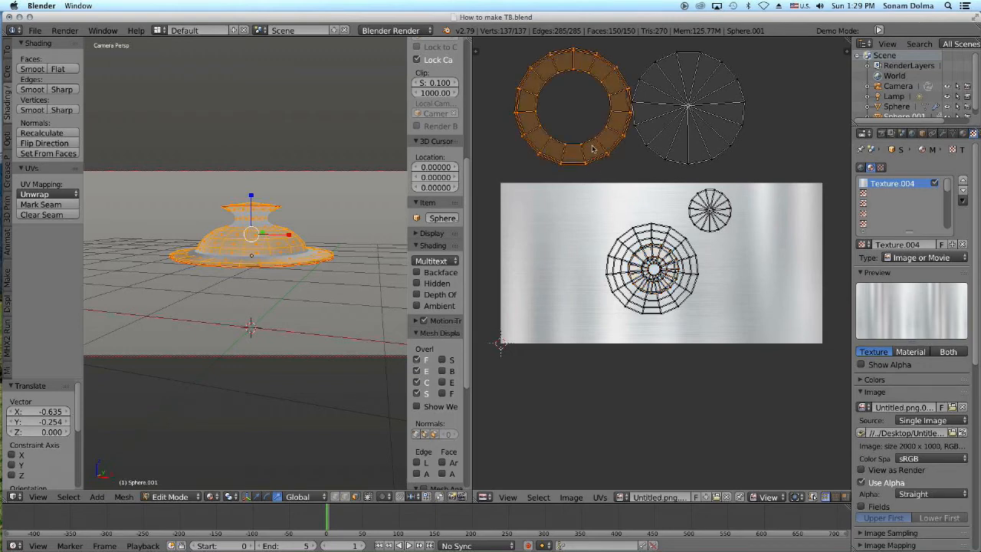
key("g")
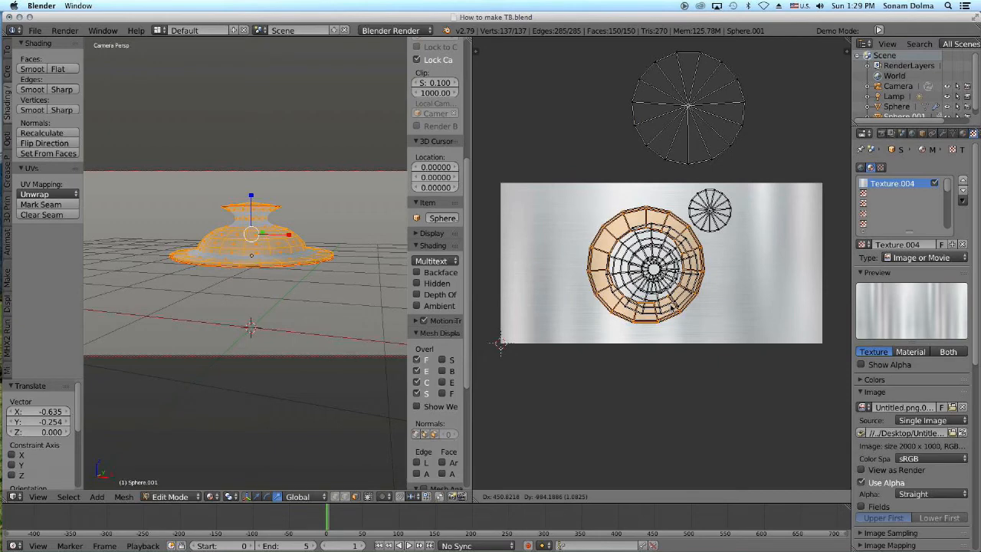
left_click(678, 308)
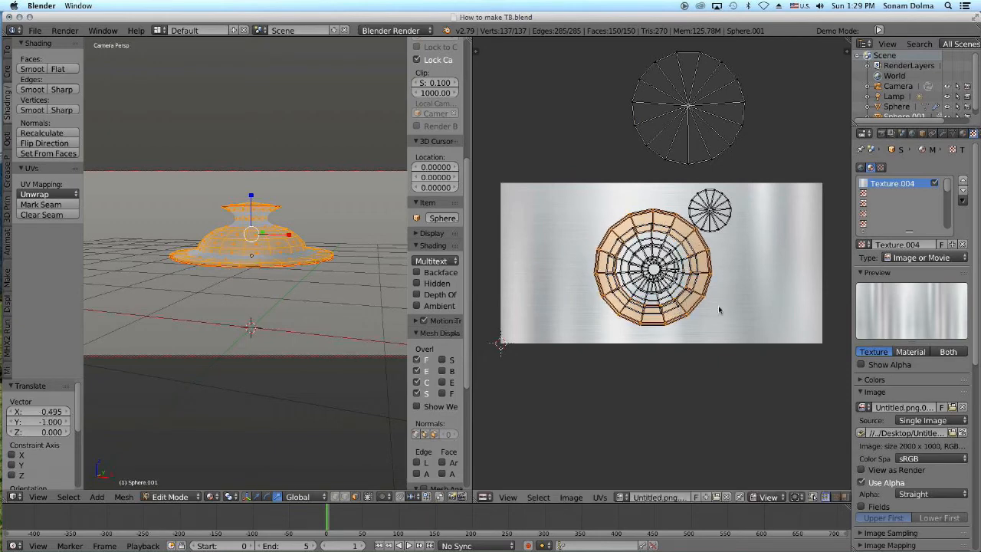
key("s")
left_click(741, 315)
Step: Move the small solid disc UV island onto the centre of the stacked islands
right_click(717, 232)
right_click(718, 232, "alt")
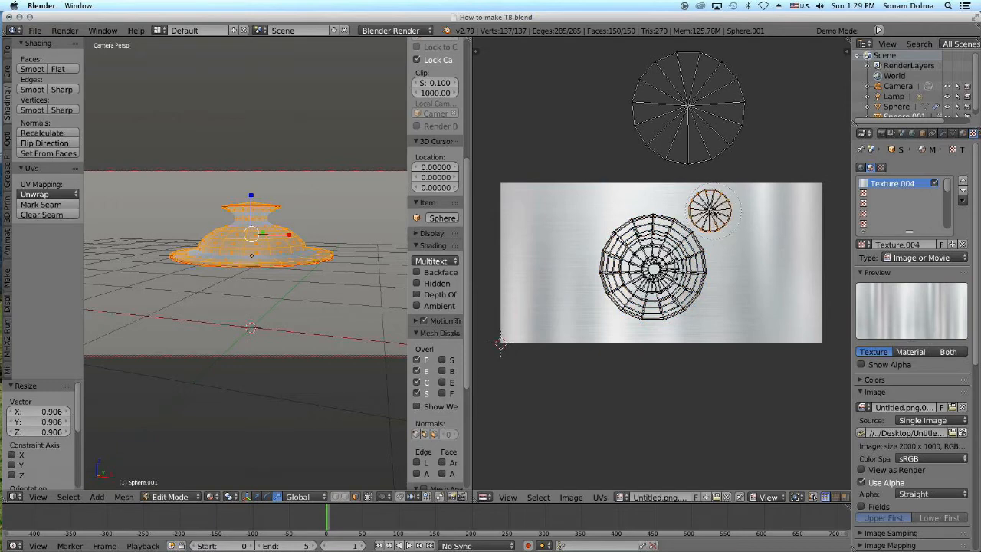
left_click(715, 213)
key("Escape")
key("g")
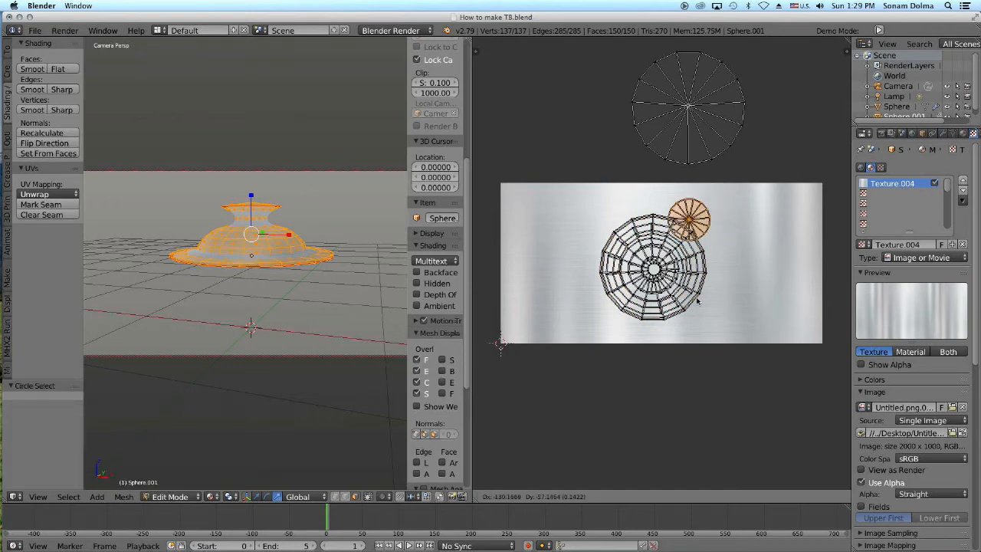
left_click(673, 332)
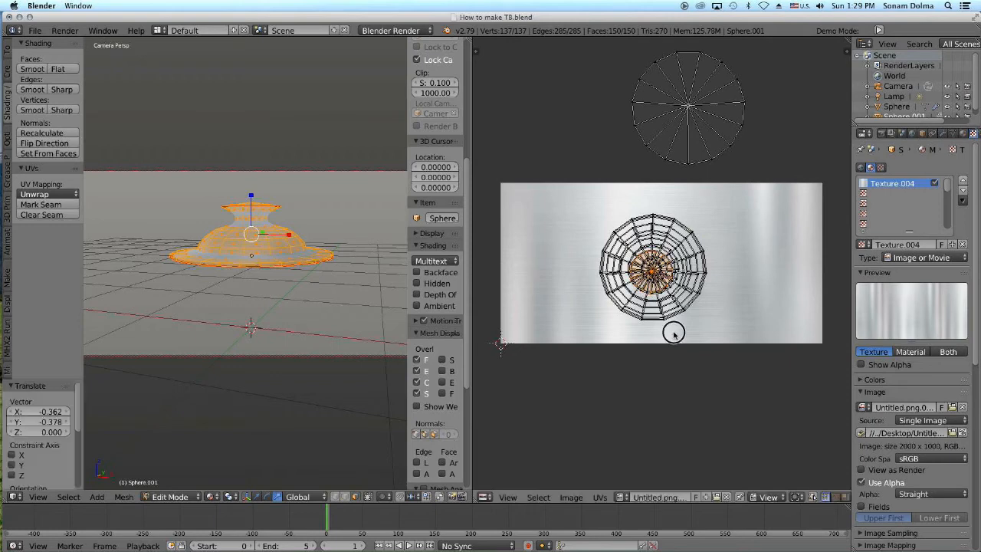
Step: Nudge the small disc UV island by 0.003 and 0.013, and move the remaining large solid disc over the stack, resizing it to match
key("g")
left_click(684, 249)
right_click(698, 162)
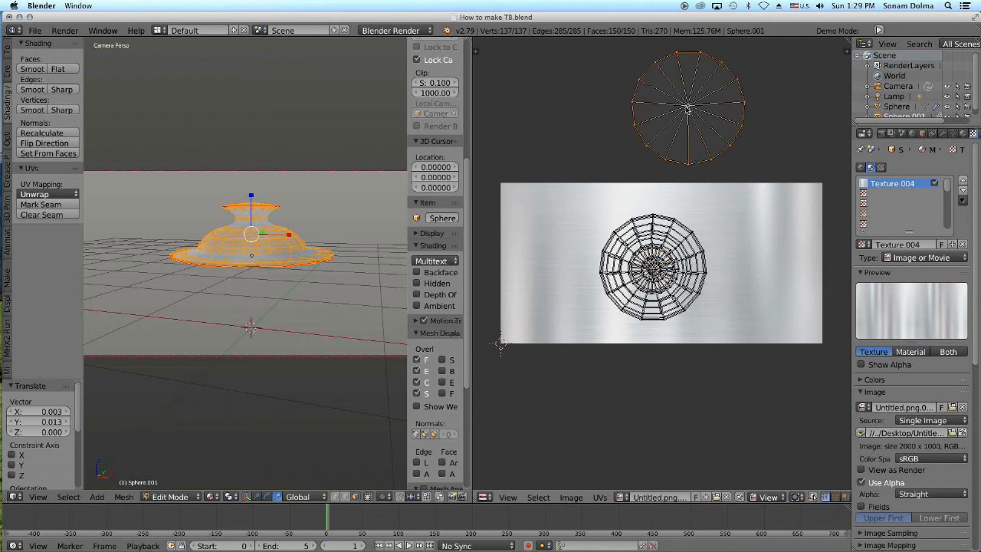
key("l")
key("g")
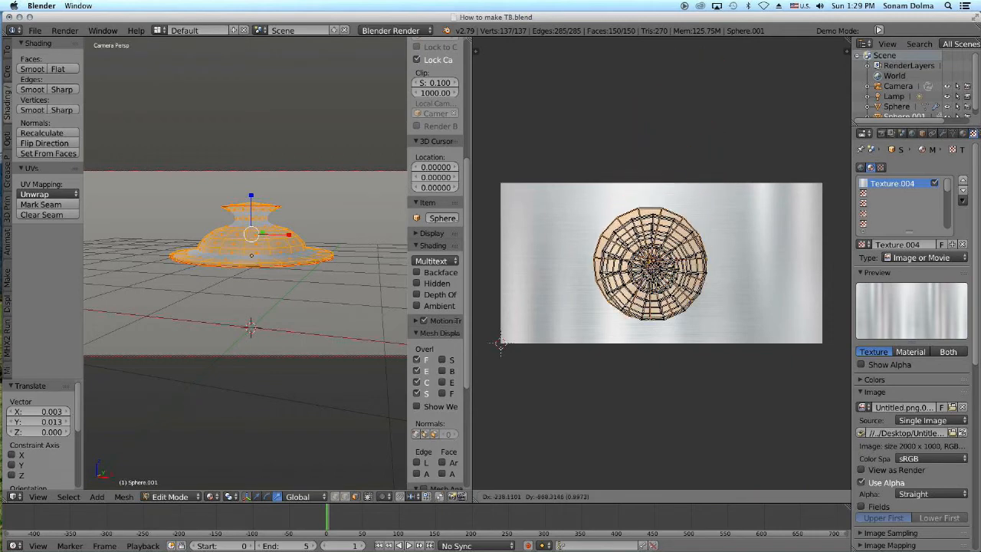
left_click(657, 303)
key("s")
left_click(706, 312)
Step: Select all the stacked UV islands, enlarge them together and shift them by 0.019 in X and 0.006 in Y
key("b")
left_click_drag(580, 208, 754, 326)
key("s")
left_click(734, 379)
key("g")
left_click(644, 358)
Step: Scale the stacked UV islands by about 1.053 and move them 0.019 along Y to fit the metal image's height
key("s")
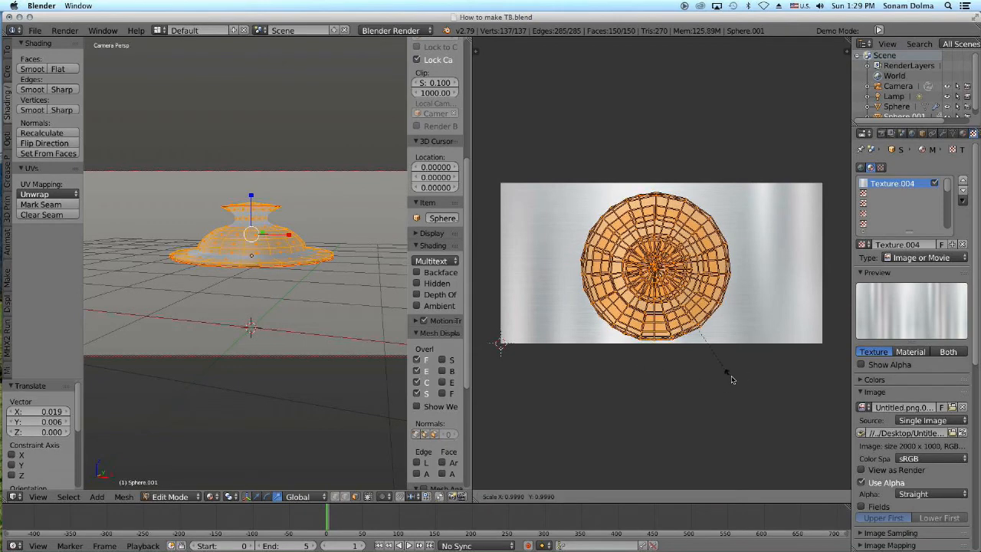
left_click(734, 378)
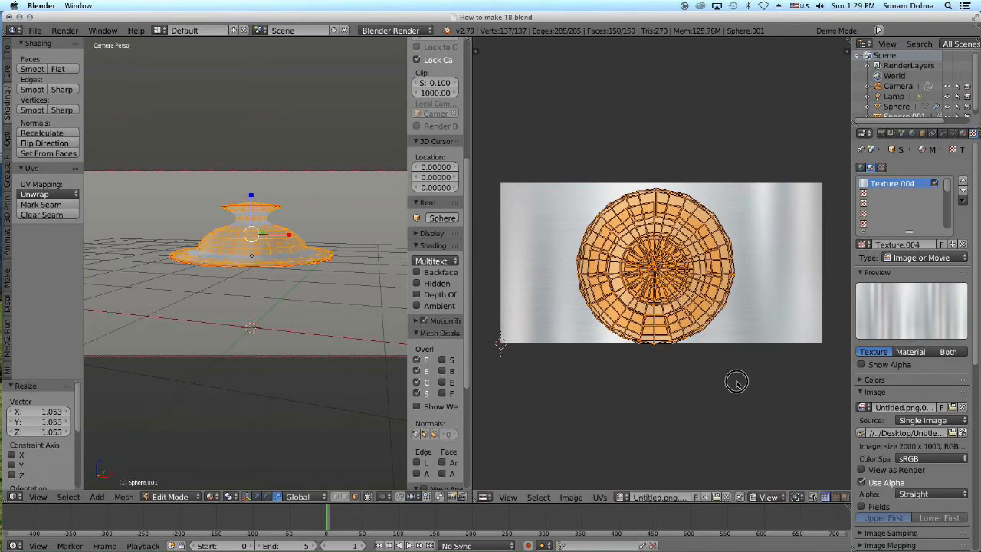
key("g")
key("y")
left_click(657, 377)
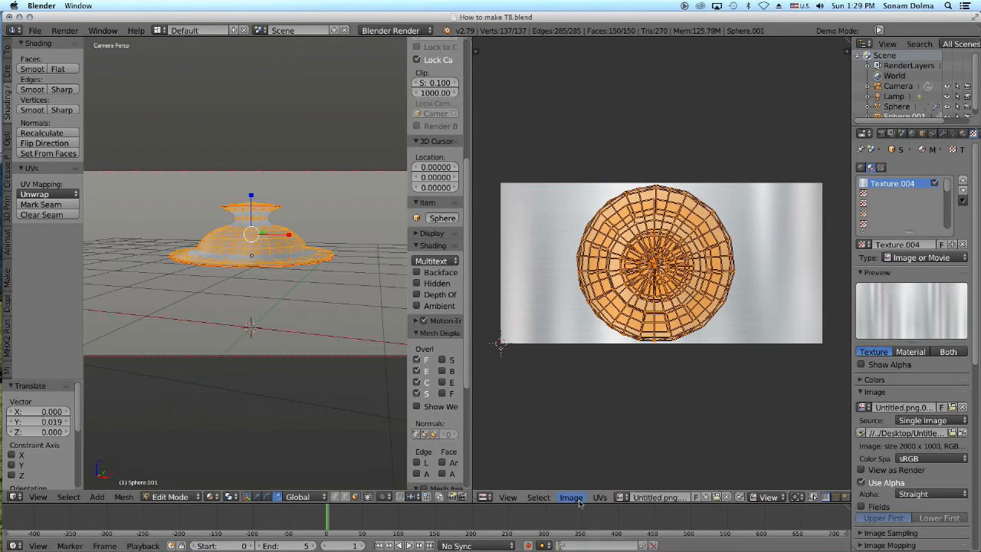
Step: Save the metal image and join the UV editor area into the 3D view
left_click(582, 502)
key("Return")
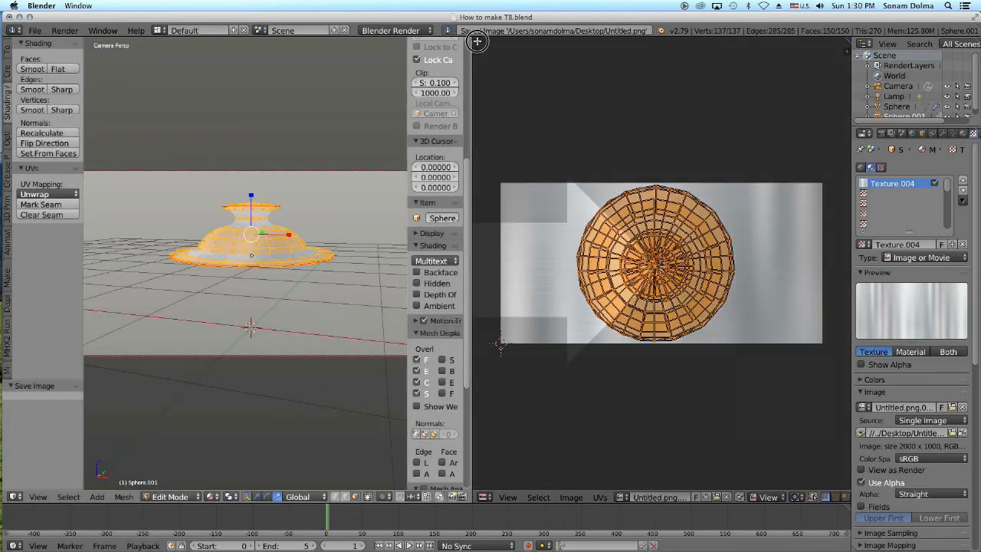
left_click_drag(477, 41, 539, 206)
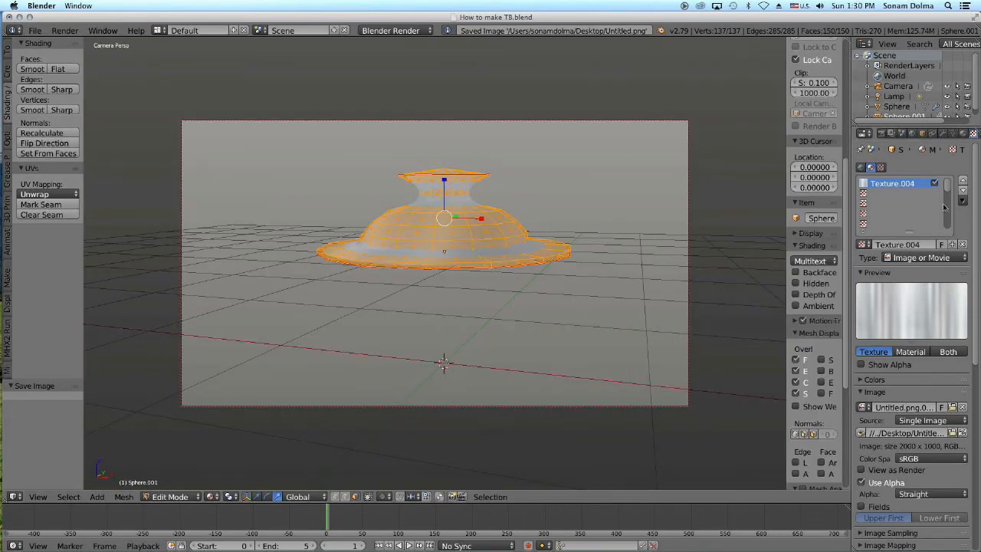
Step: Assign Material.003 to the selected dome mesh and return to Object Mode
left_click(963, 134)
left_click(874, 201)
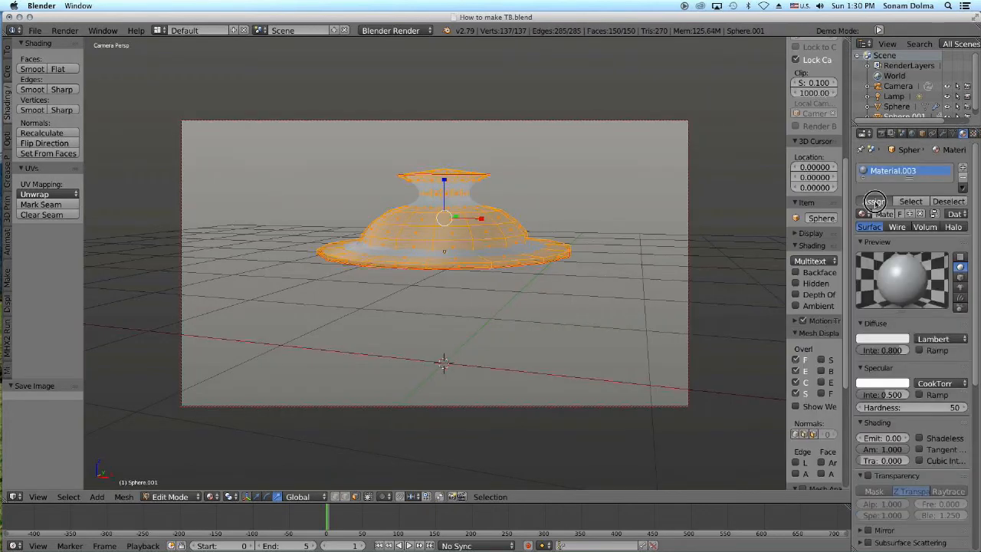
left_click(153, 497)
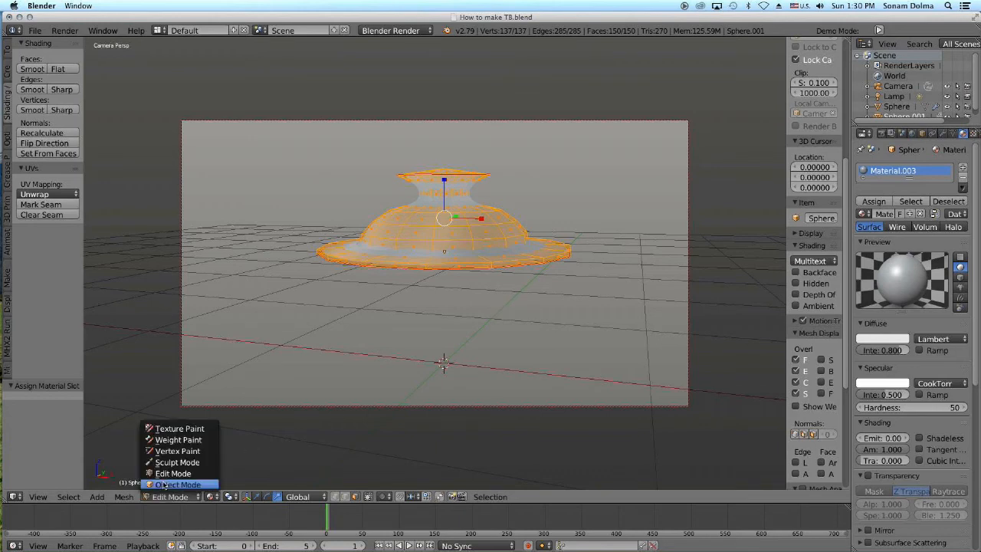
left_click(172, 491)
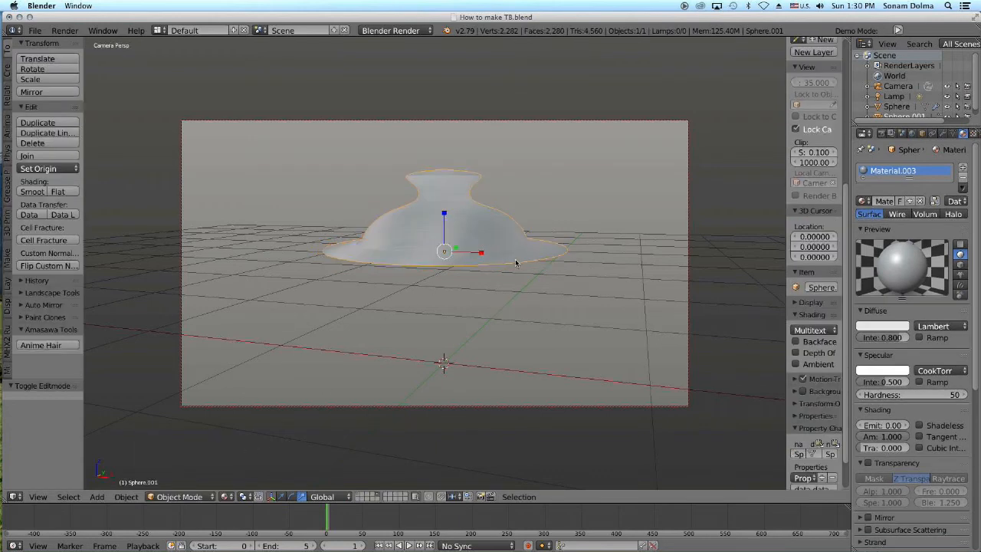
Step: Set the dome material's specular intensity to 0.344 and its emit value to 0.40
scroll(515, 263, "up", 2)
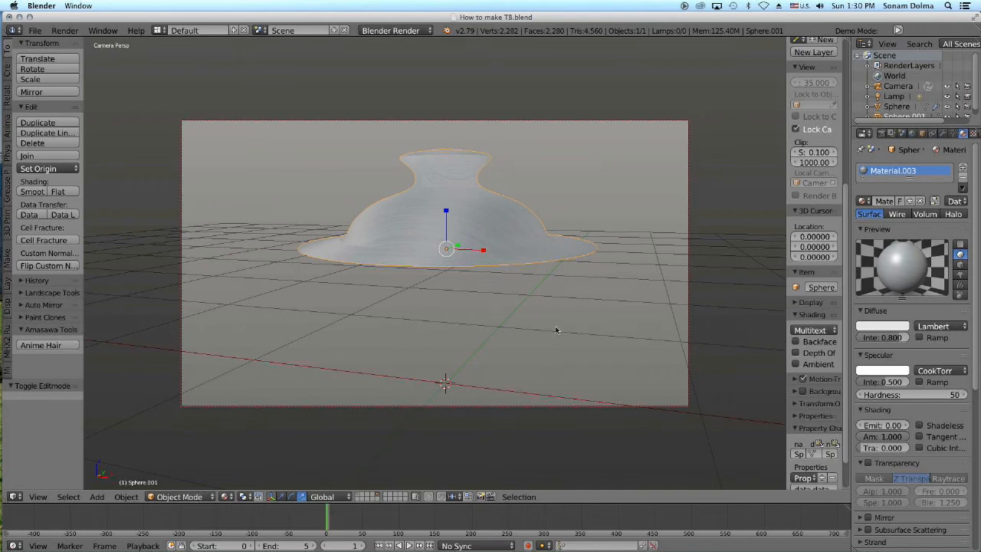
left_click_drag(886, 382, 876, 382)
left_click_drag(892, 433, 914, 433)
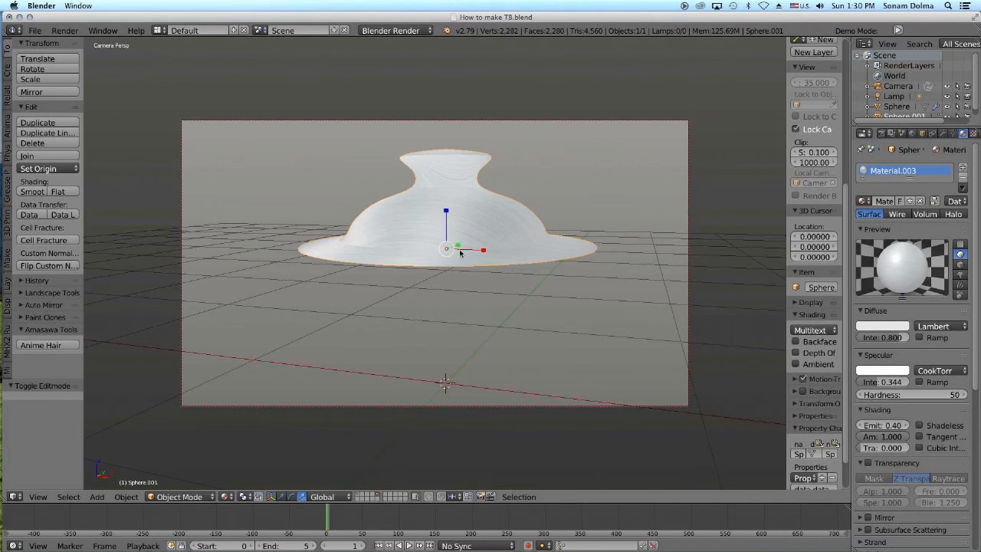
Step: Move the dome to the first layer and display that layer with the other bowl parts
key("m")
left_click(544, 268)
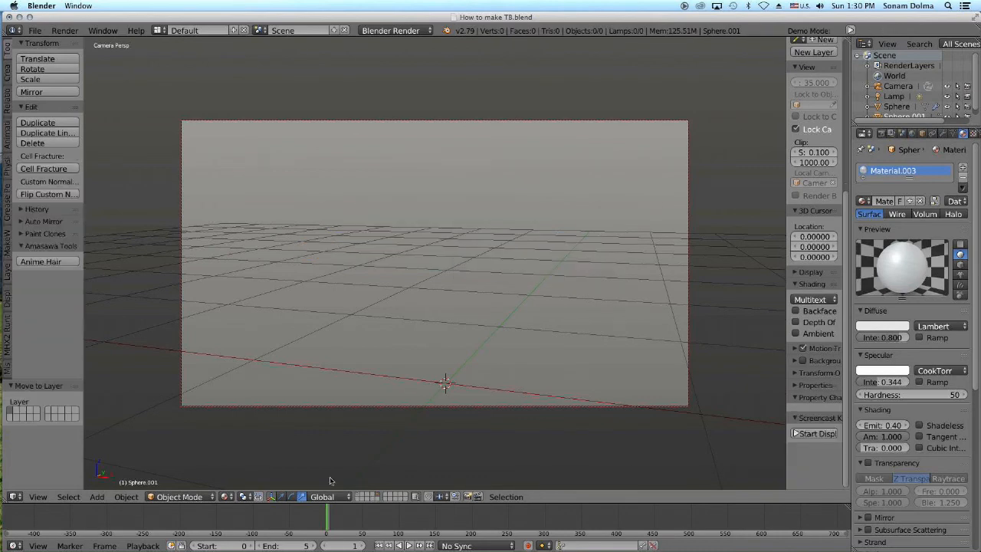
left_click(360, 497)
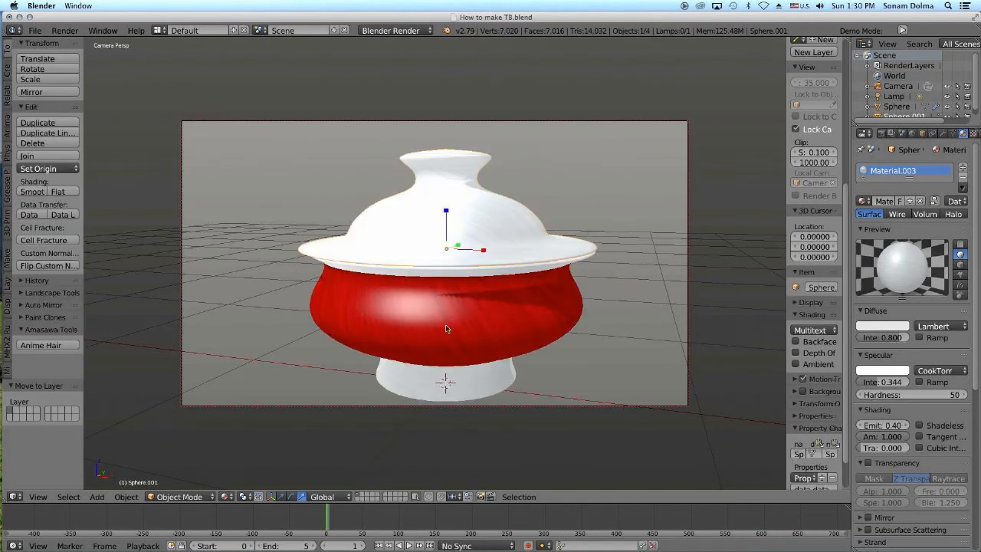
Step: Scale the dome lid by about 1.048 and again by about 0.982 to fit over the red bowl
key("s")
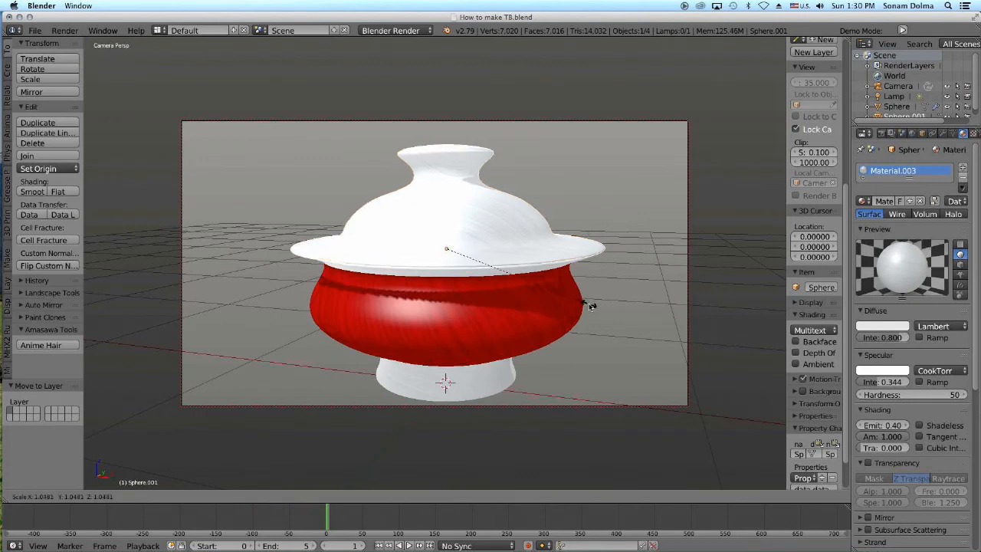
left_click(590, 302)
scroll(504, 338, "down", 1)
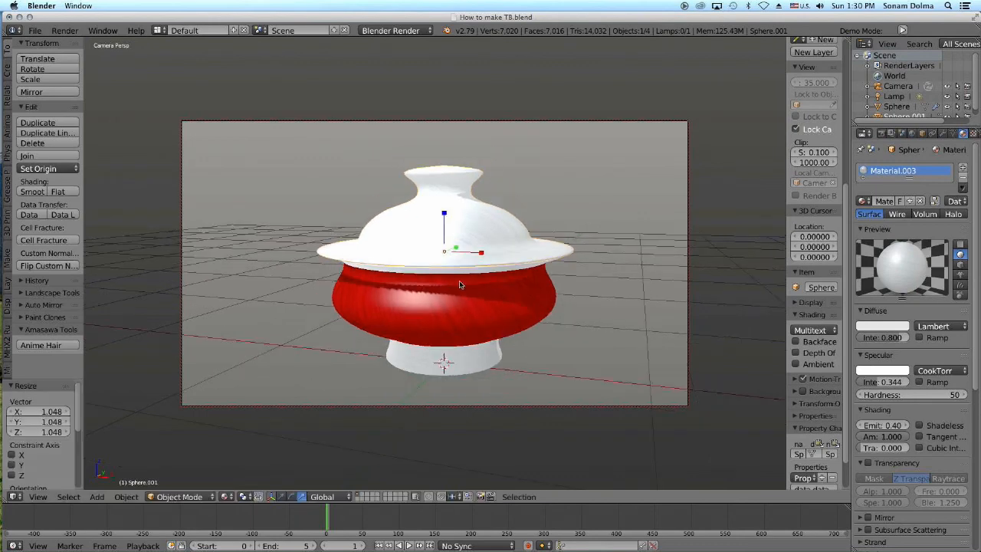
key("s")
left_click(559, 325)
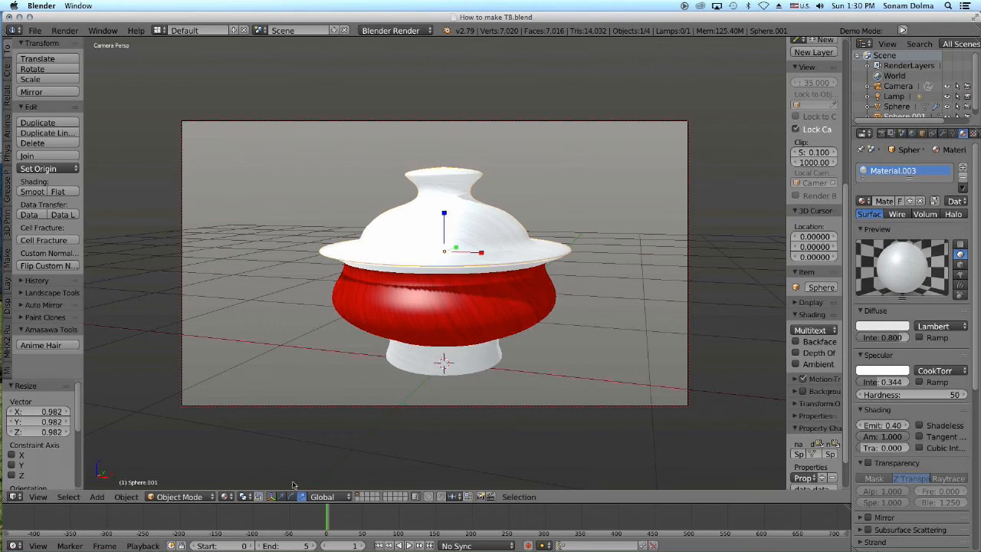
Step: Switch the viewport shading to Rendered and inspect the complete lidded bowl
left_click(225, 498)
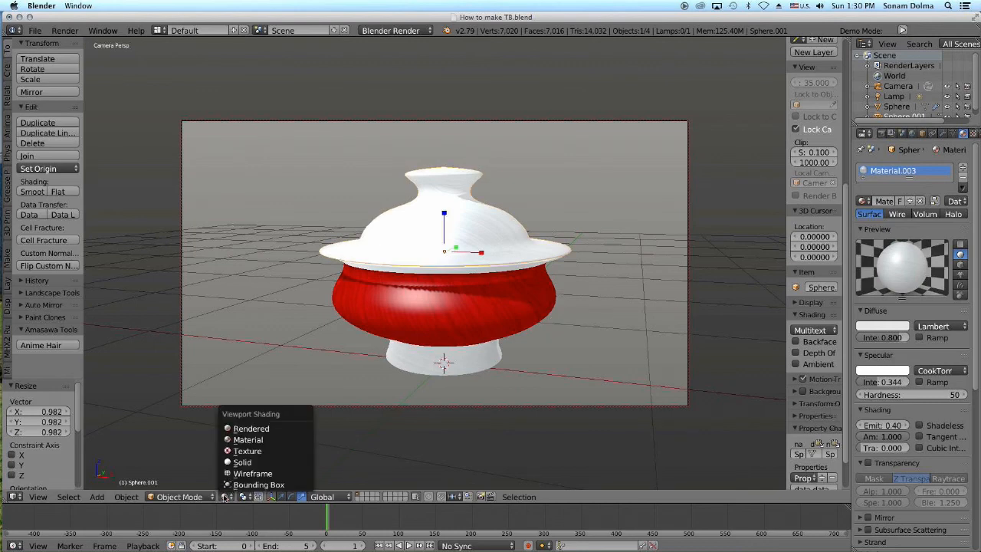
left_click(250, 429)
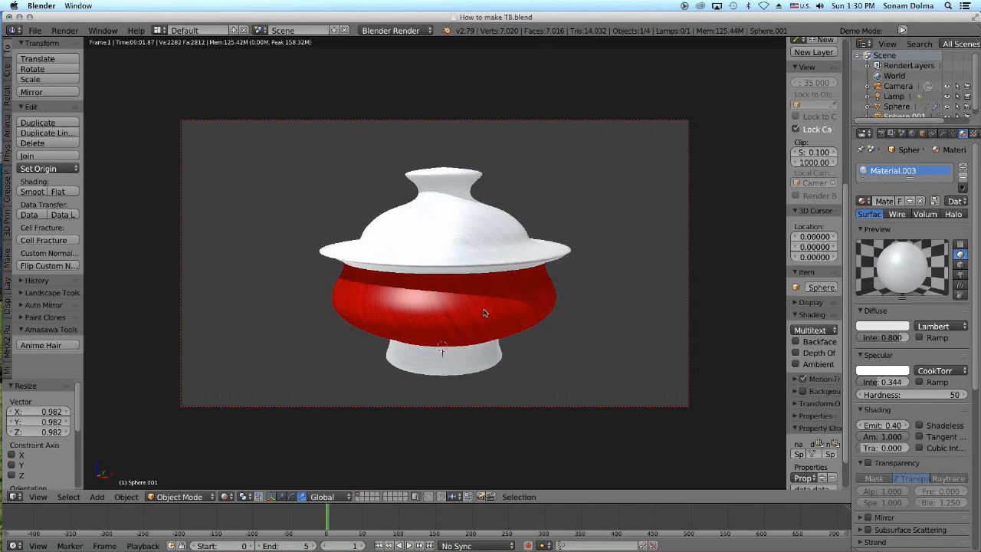
scroll(485, 312, "down", 2)
scroll(506, 313, "up", 1)
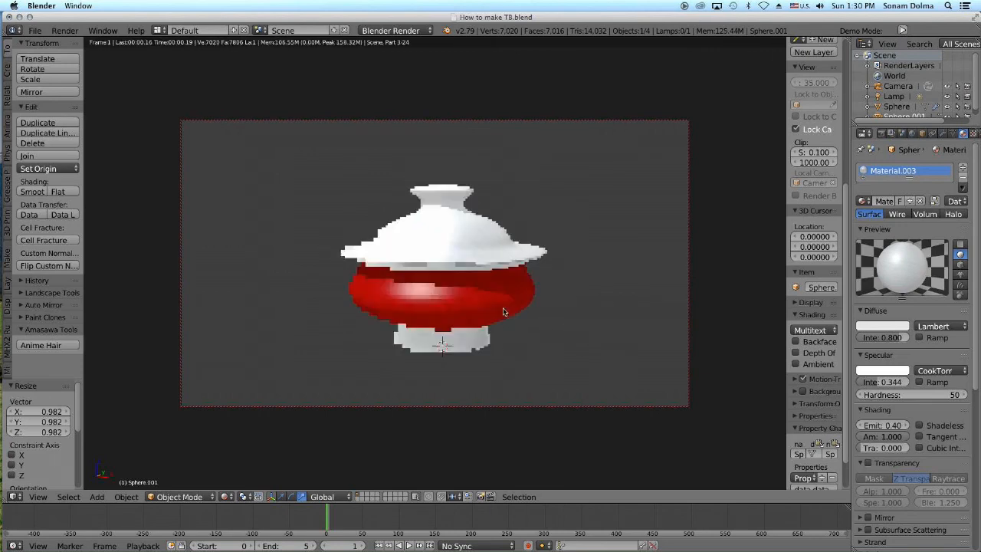
middle_click_drag(518, 311, 510, 314)
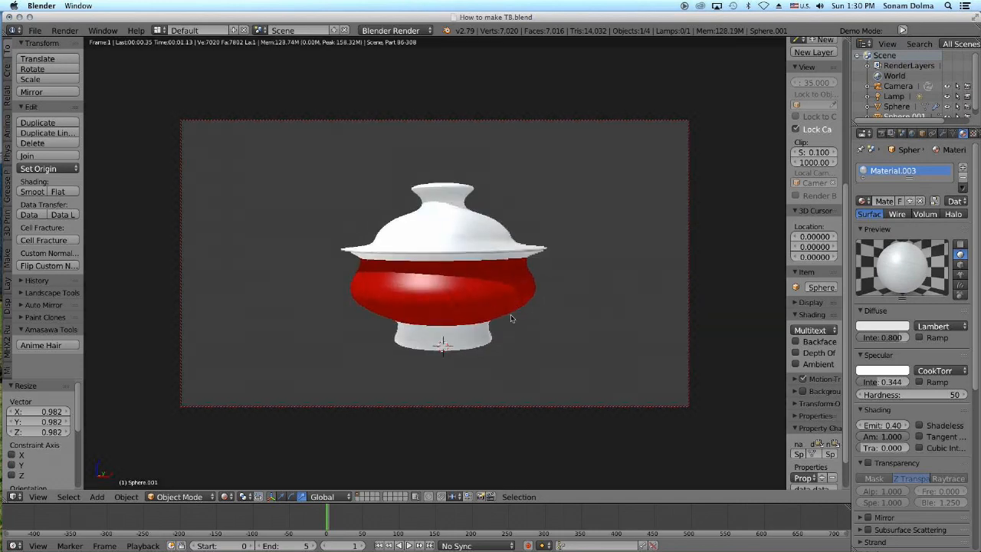